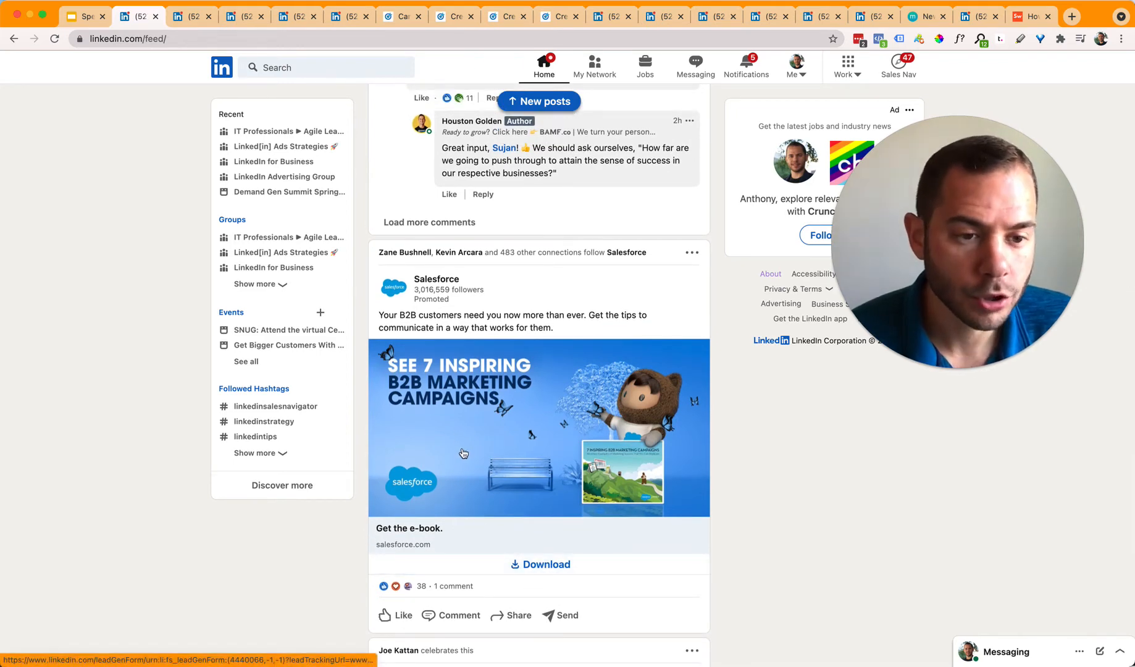
left_click_drag(379, 314, 582, 332)
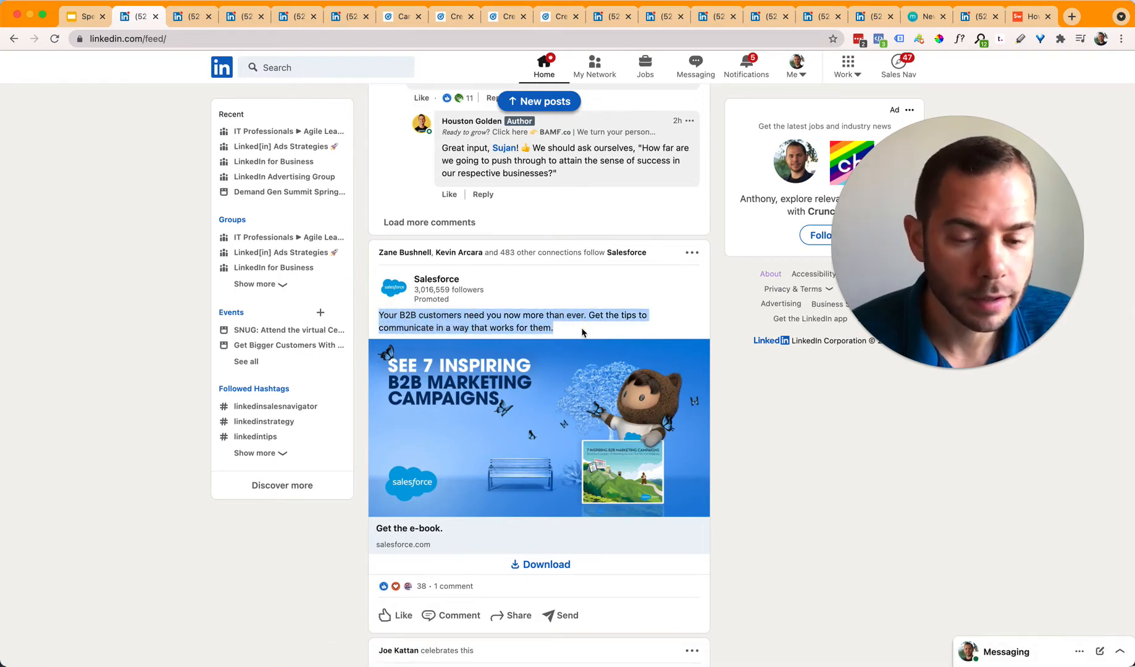
left_click(567, 318)
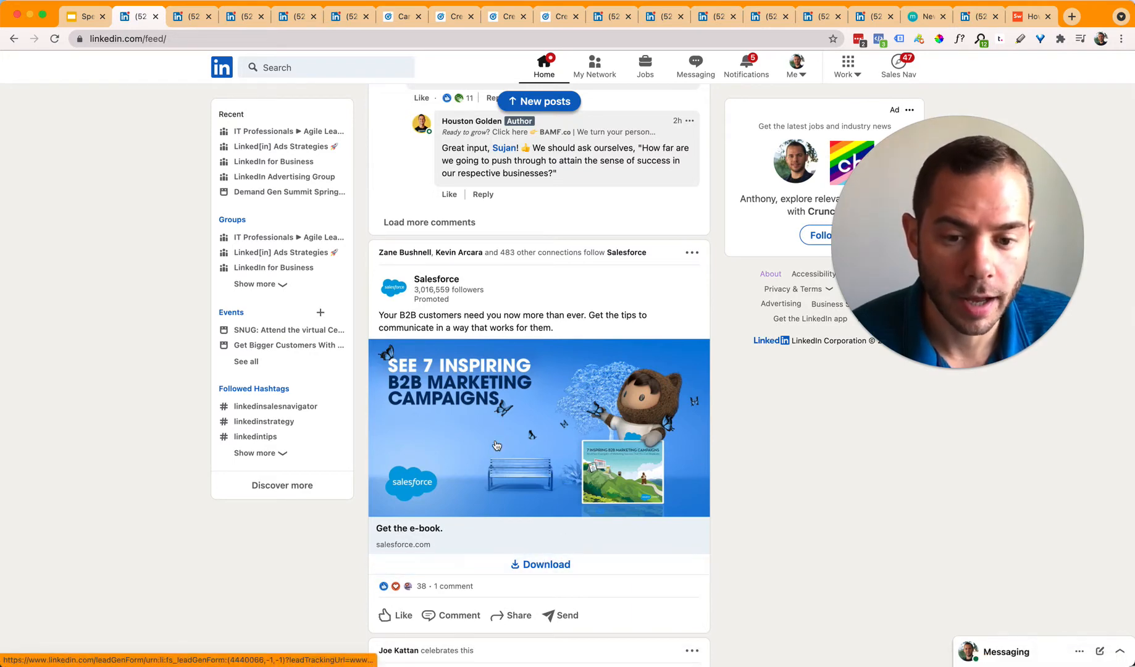
left_click(540, 565)
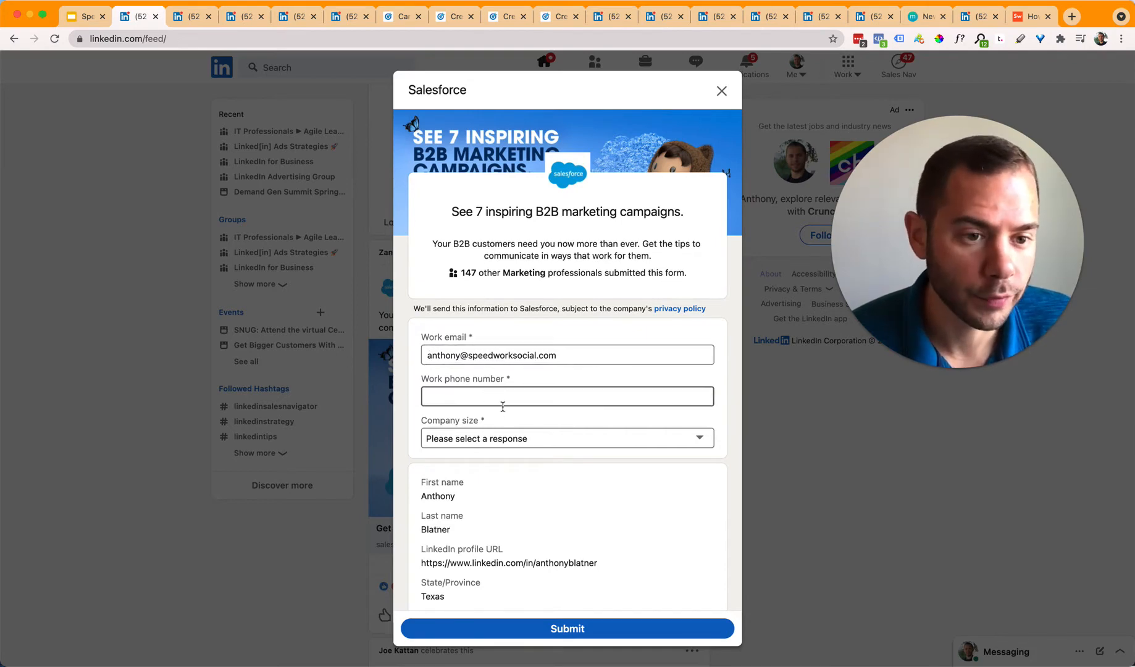
scroll(508, 453, "down", 3)
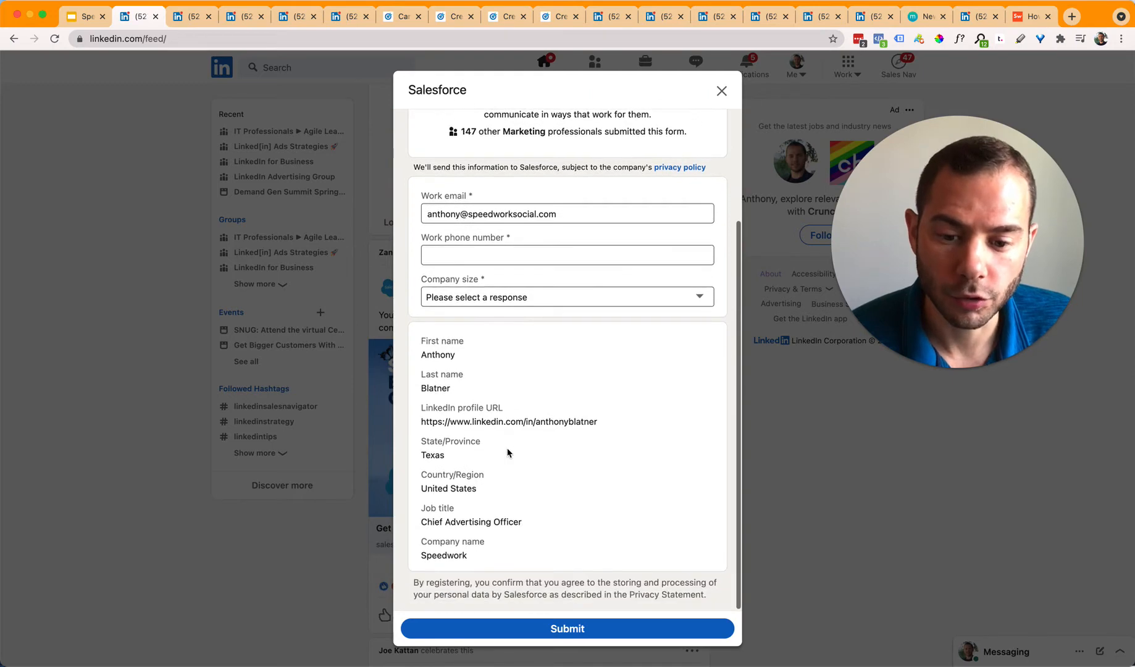
scroll(508, 452, "up", 5)
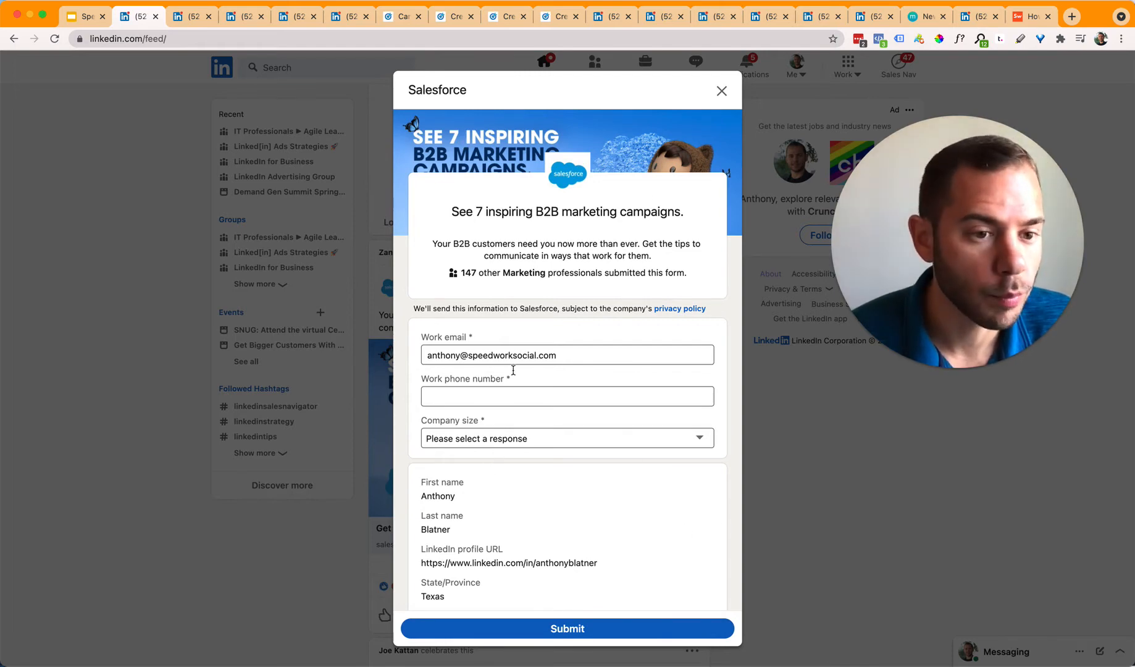
left_click(808, 458)
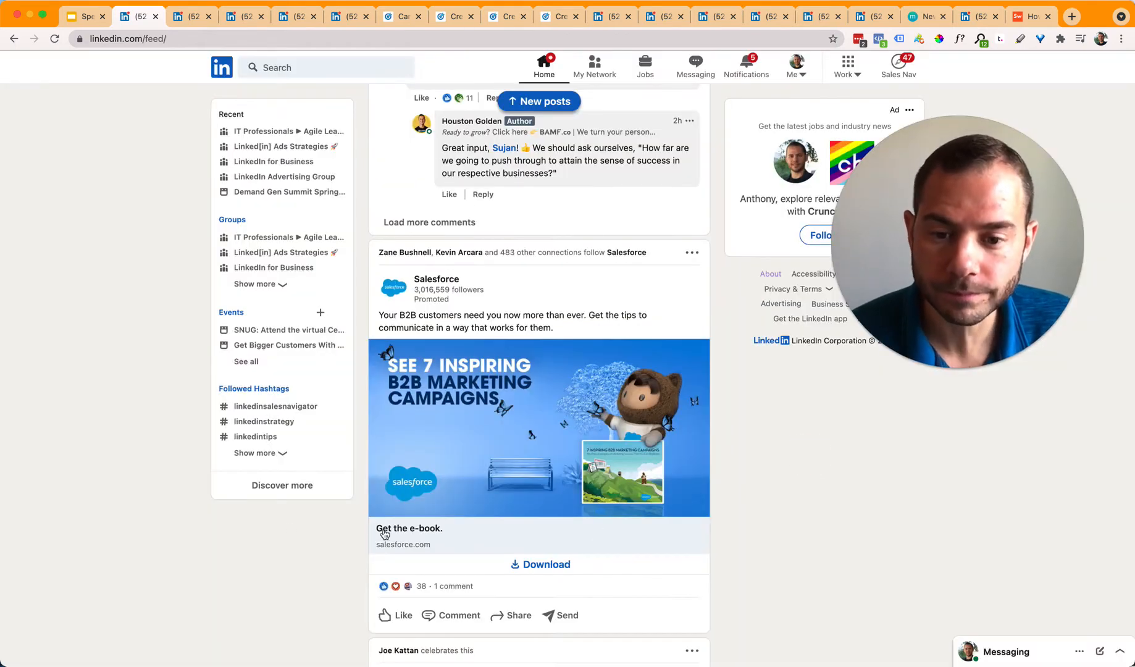
Step: Scroll the feed past the polls to Coda's promoted 'Employee onboarding guide' ad
scroll(328, 512, "down", 10)
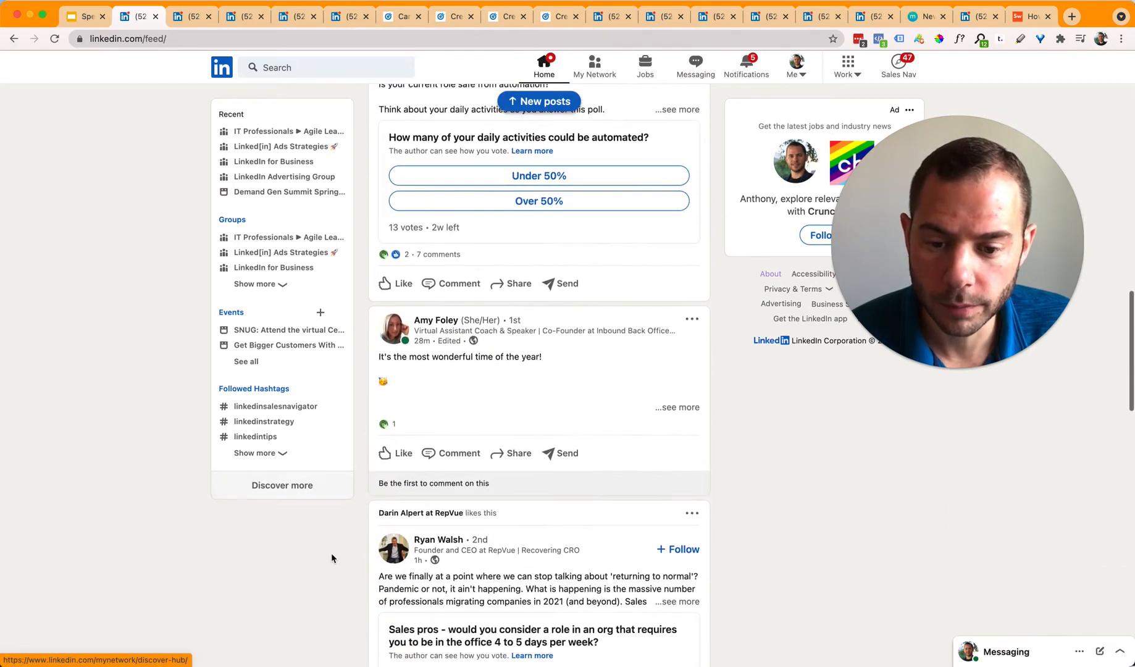
scroll(328, 565, "down", 5)
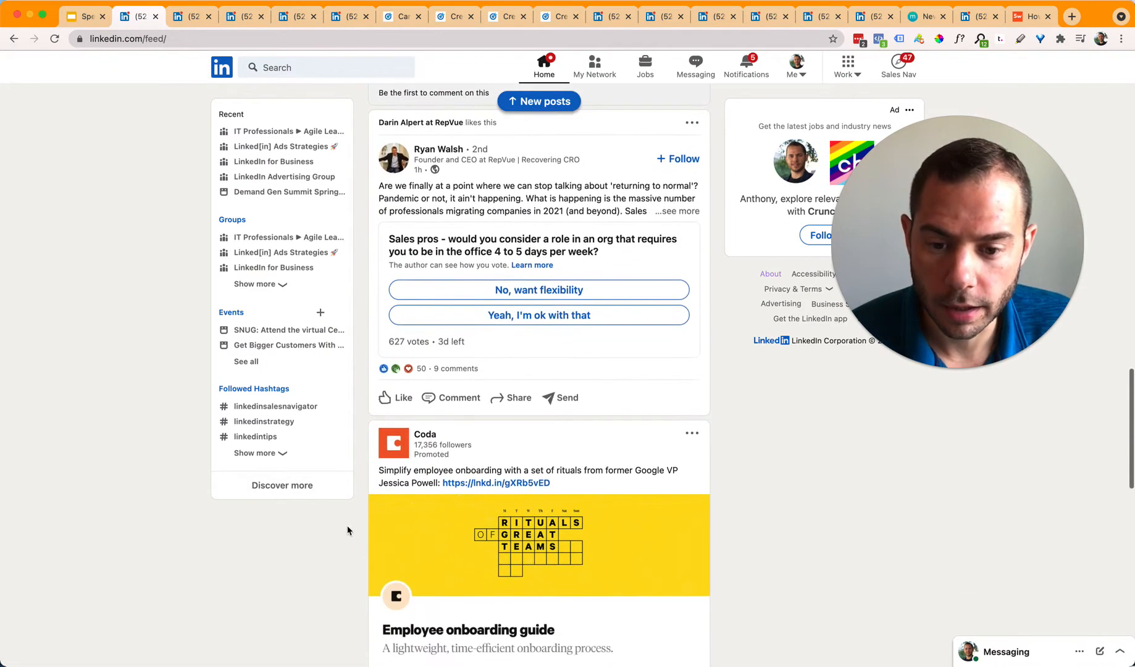
scroll(416, 473, "down", 2)
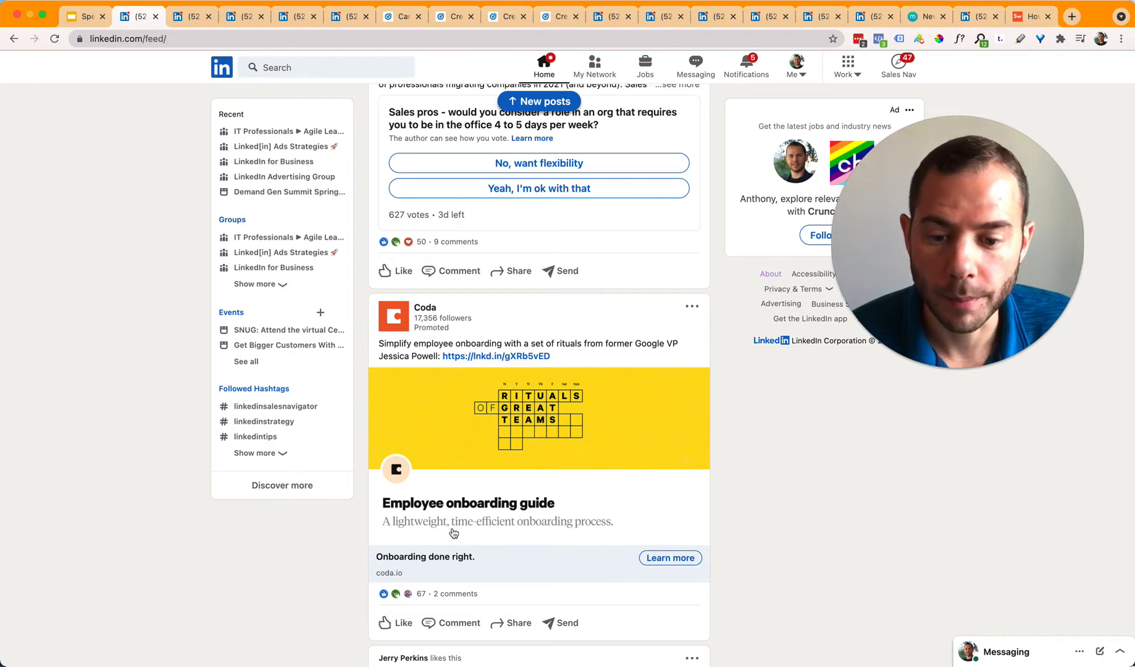
scroll(667, 566, "down", 1)
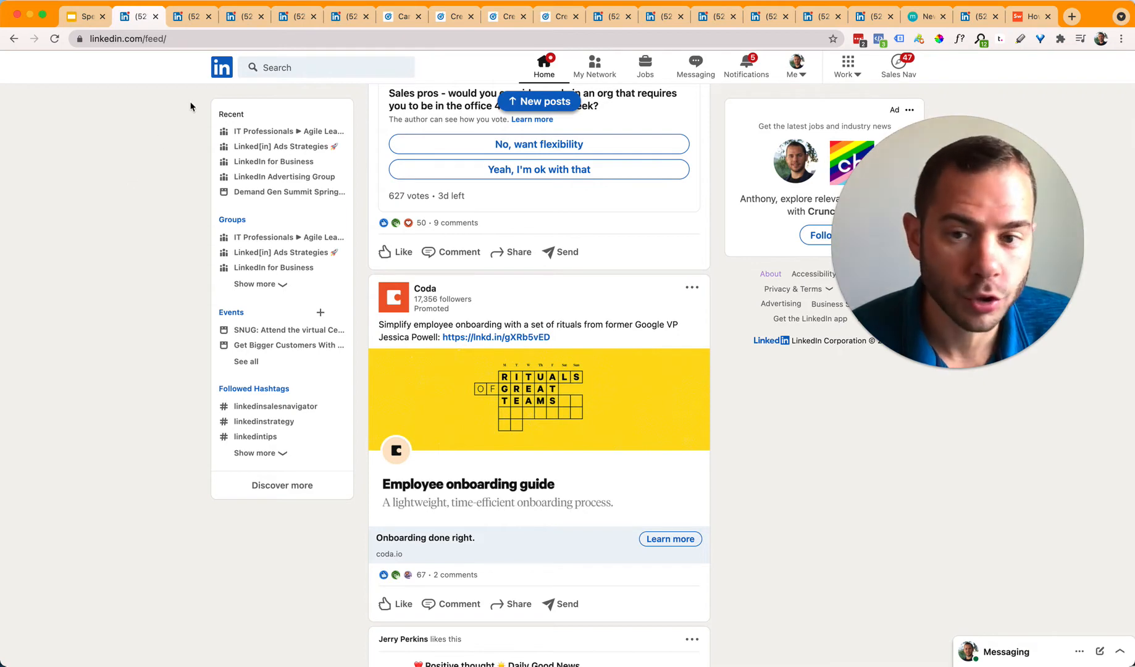
left_click(189, 17)
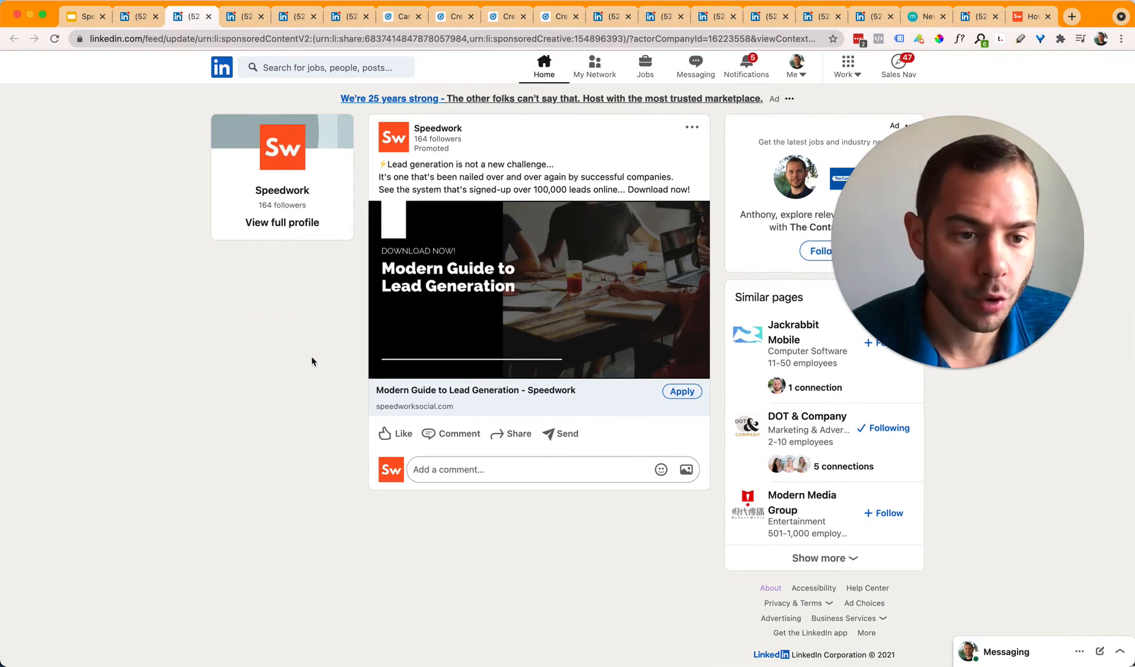
Step: Review the Speedwork single-image ad copy, then move to its Modern Guide to Lead Generation version
left_click_drag(375, 168, 682, 189)
left_click(550, 182)
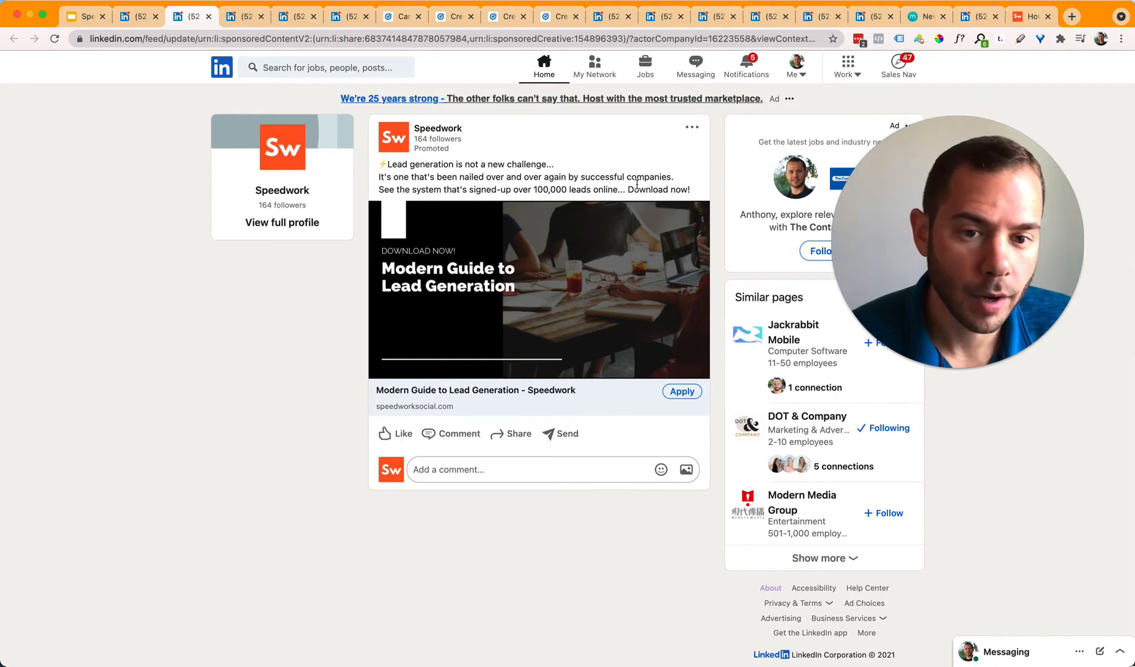
left_click(683, 188)
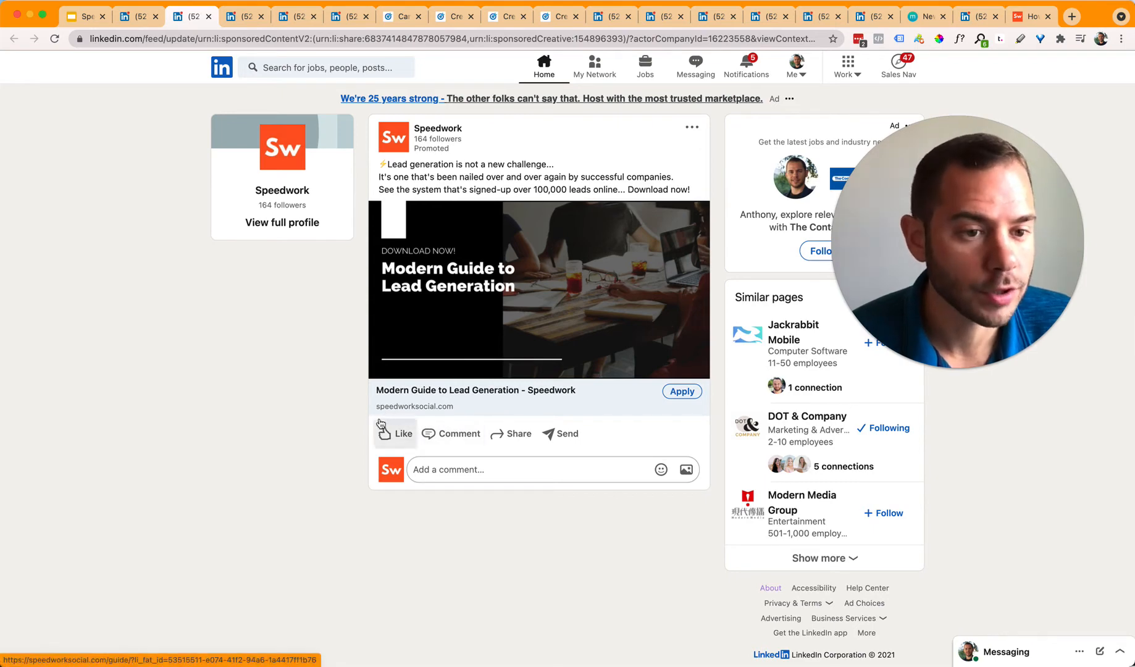
left_click(248, 19)
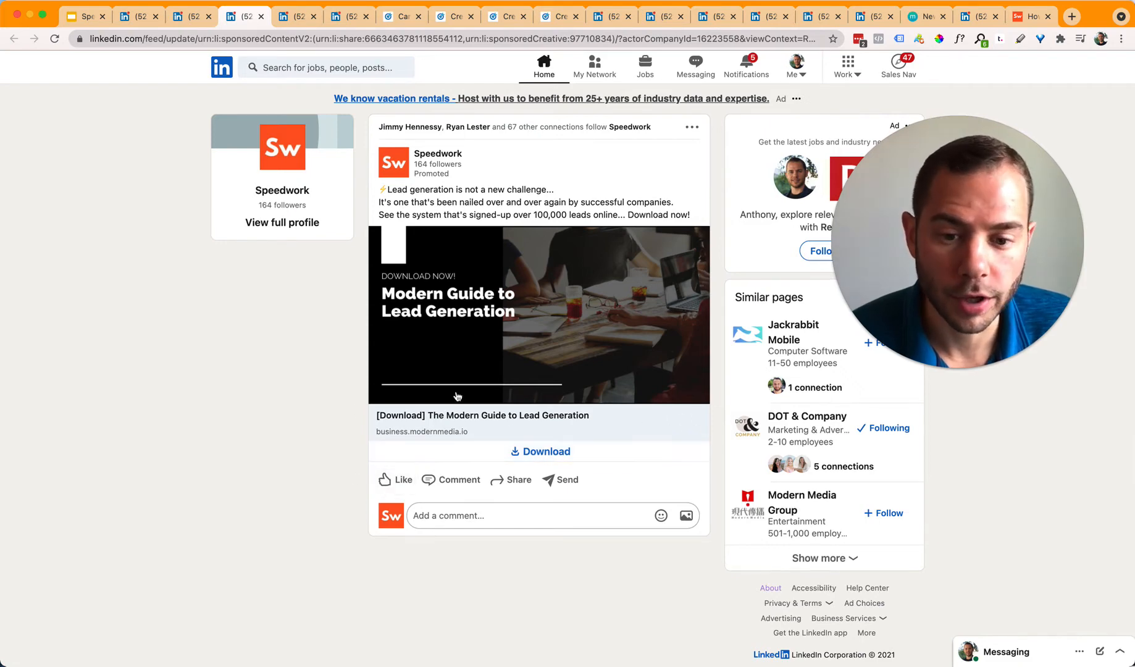
Step: Open and dismiss the Speedwork guide's download lead form, then go to the video ad
left_click(534, 452)
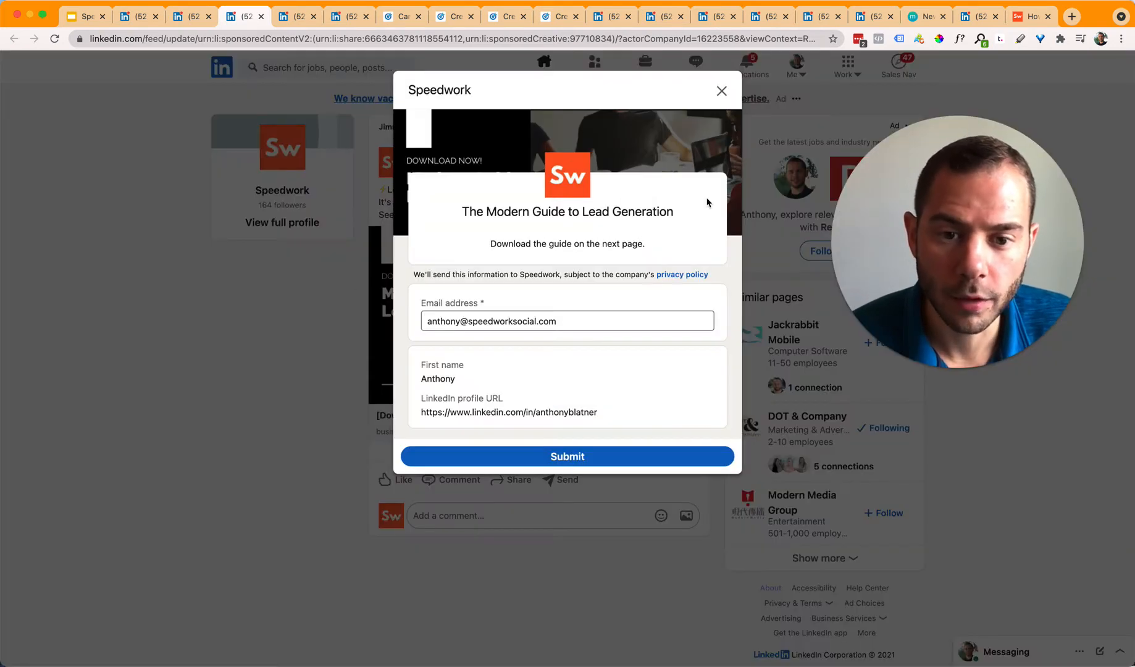
left_click(315, 361)
key("ctrl+Tab")
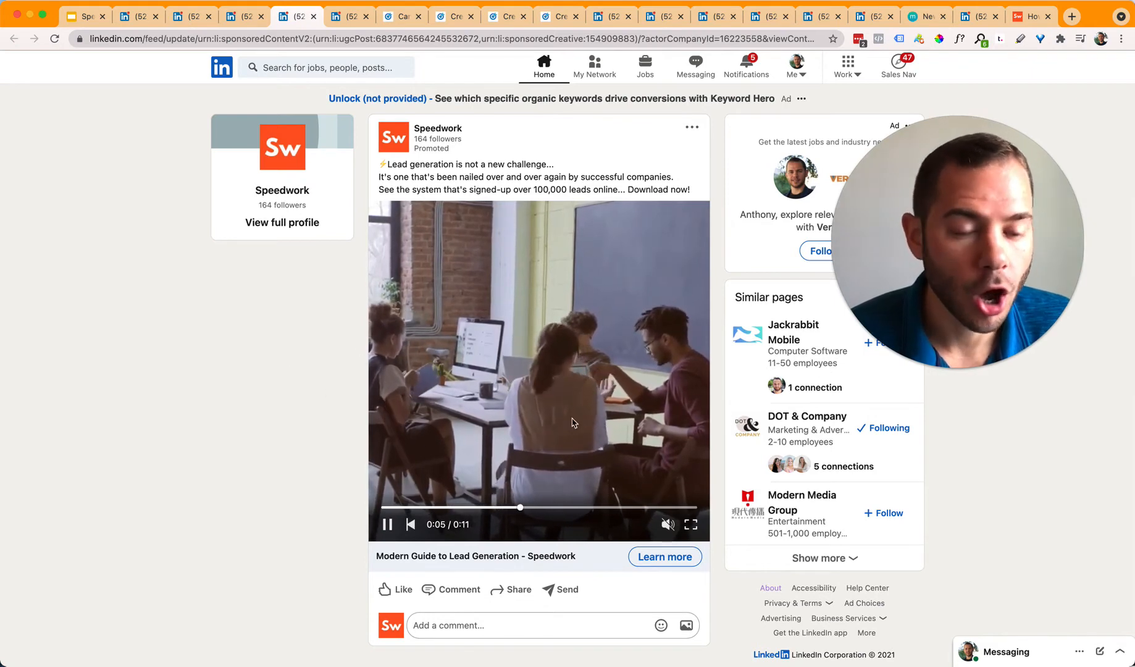
Step: Watch the 11-second Speedwork video ad, then switch to the carousel version
mouse_move(667, 530)
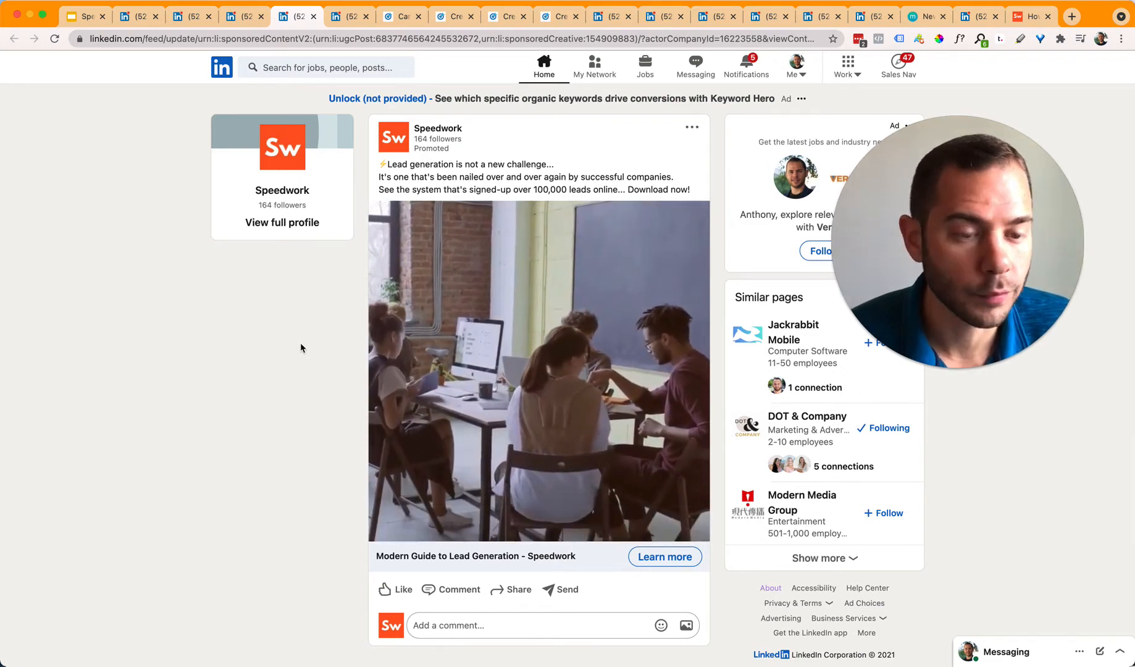
mouse_move(471, 249)
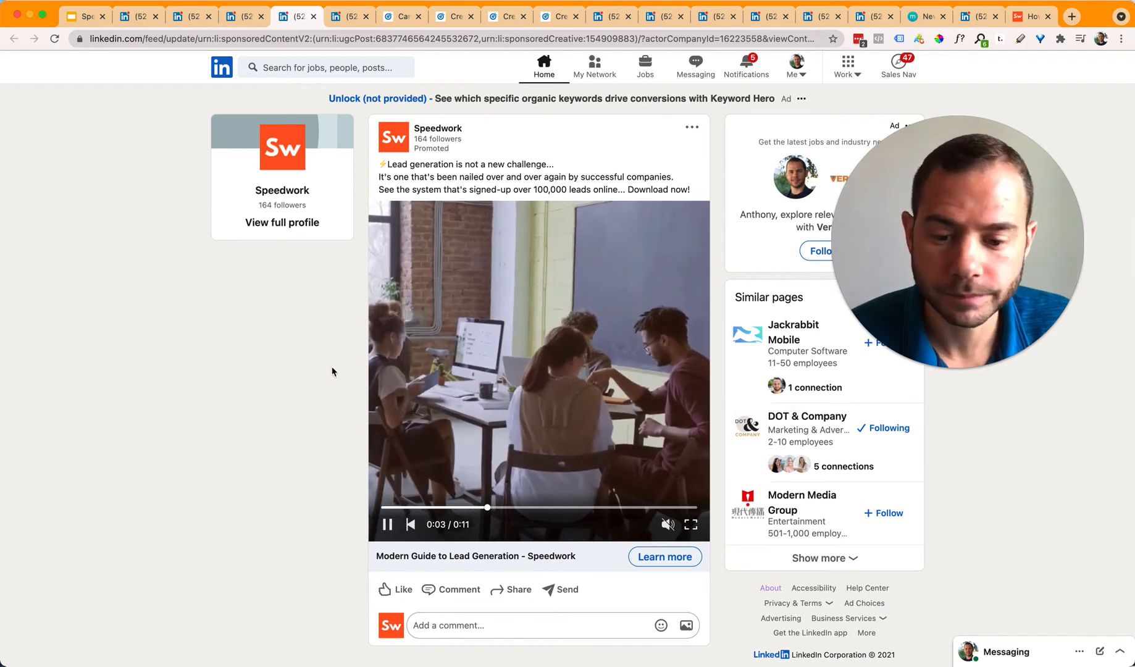
key("ctrl+Tab")
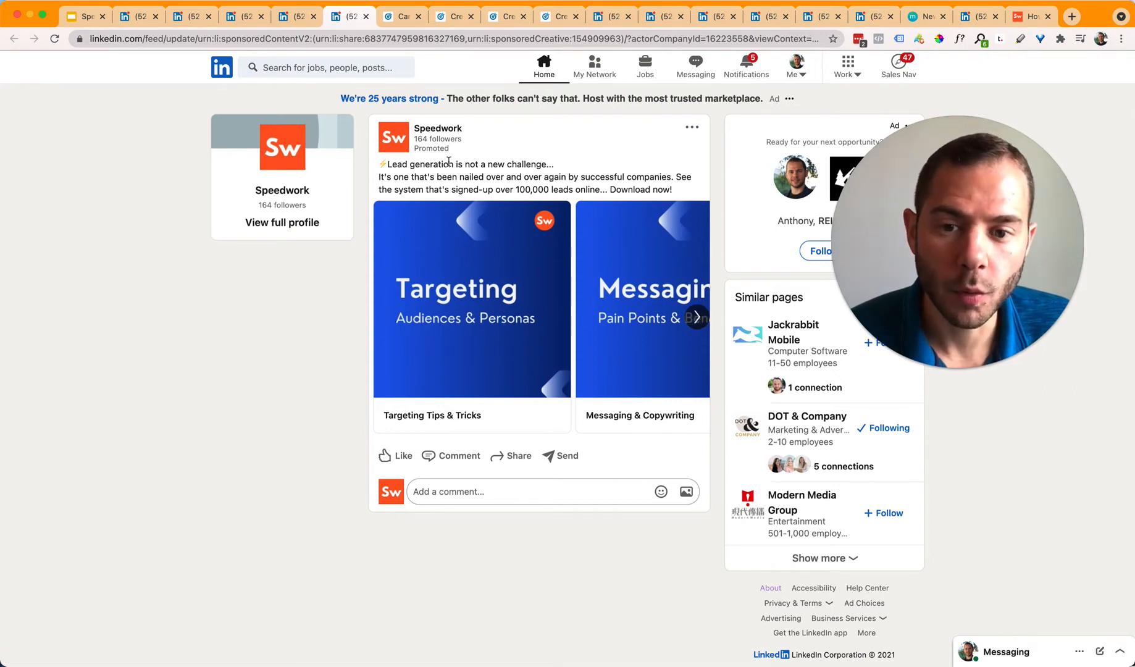
Step: Browse the Targeting, Messaging and Offers That Convert carousel cards, then return to the campaigns list
left_click_drag(675, 180, 483, 175)
left_click(256, 396)
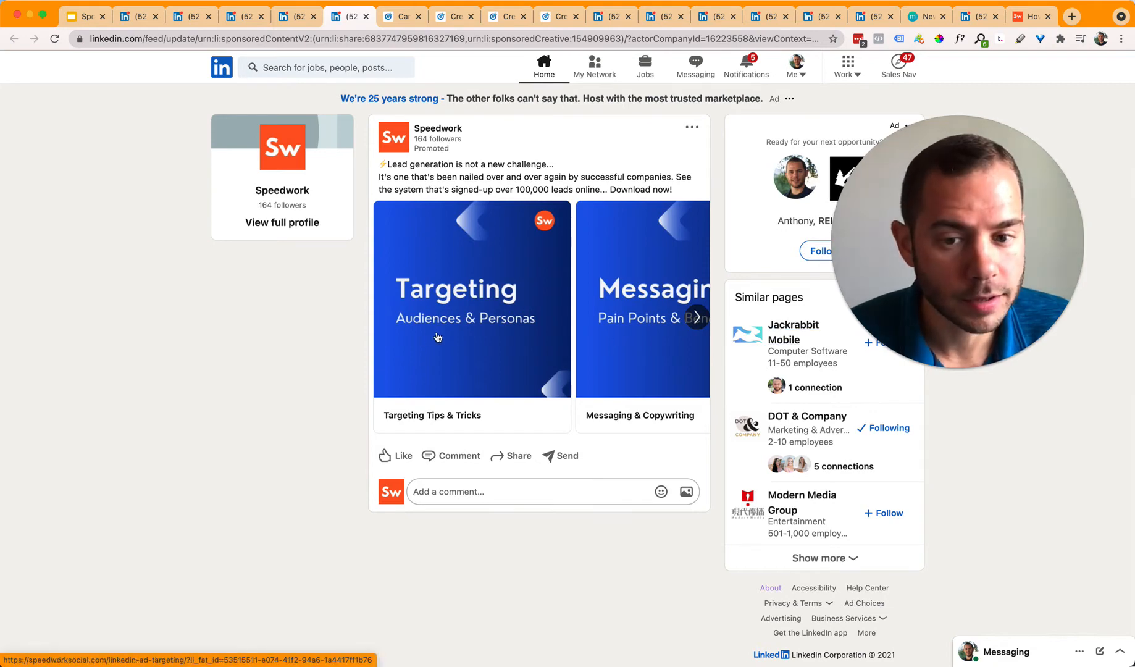
left_click(697, 319)
left_click(697, 317)
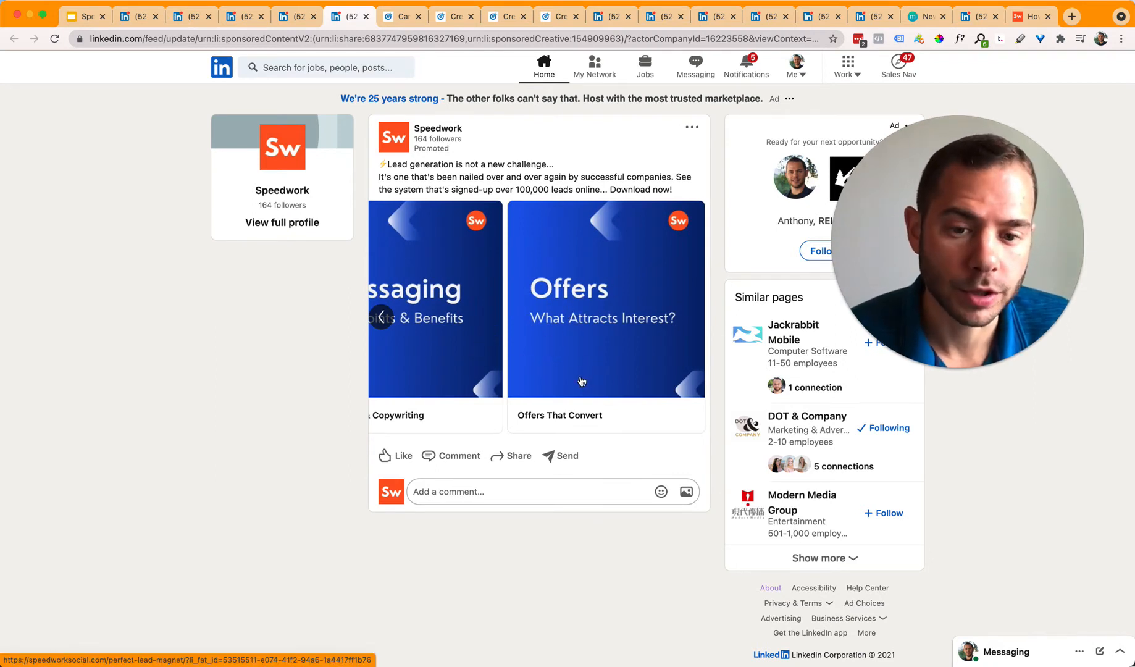
left_click(381, 318)
left_click(381, 318)
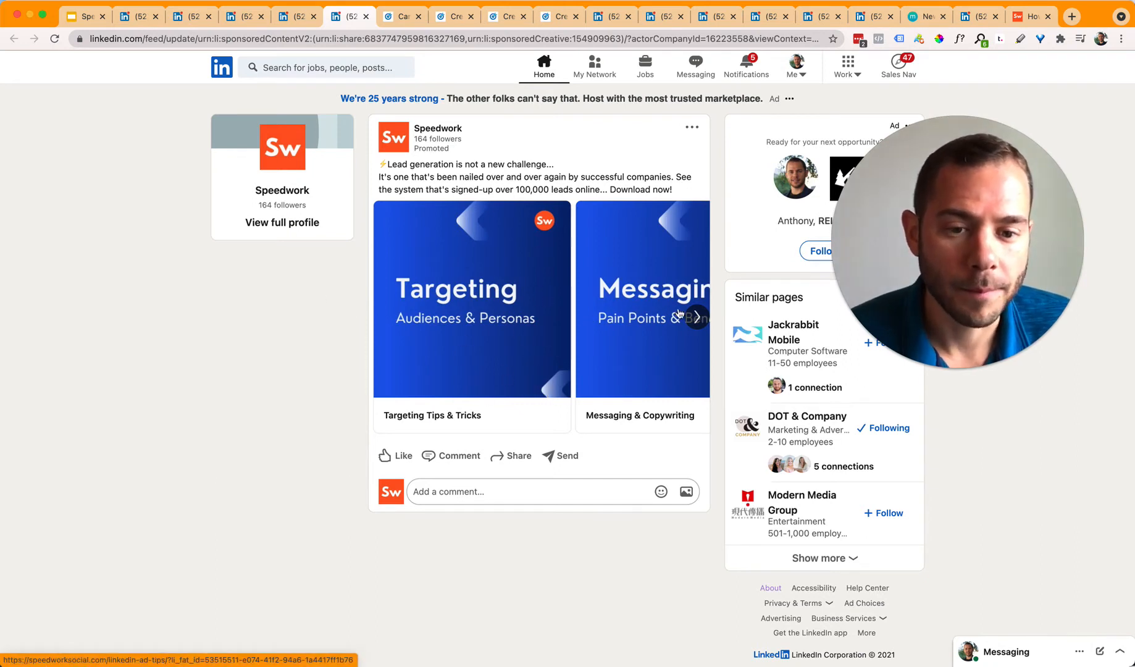
left_click(697, 317)
left_click(697, 317)
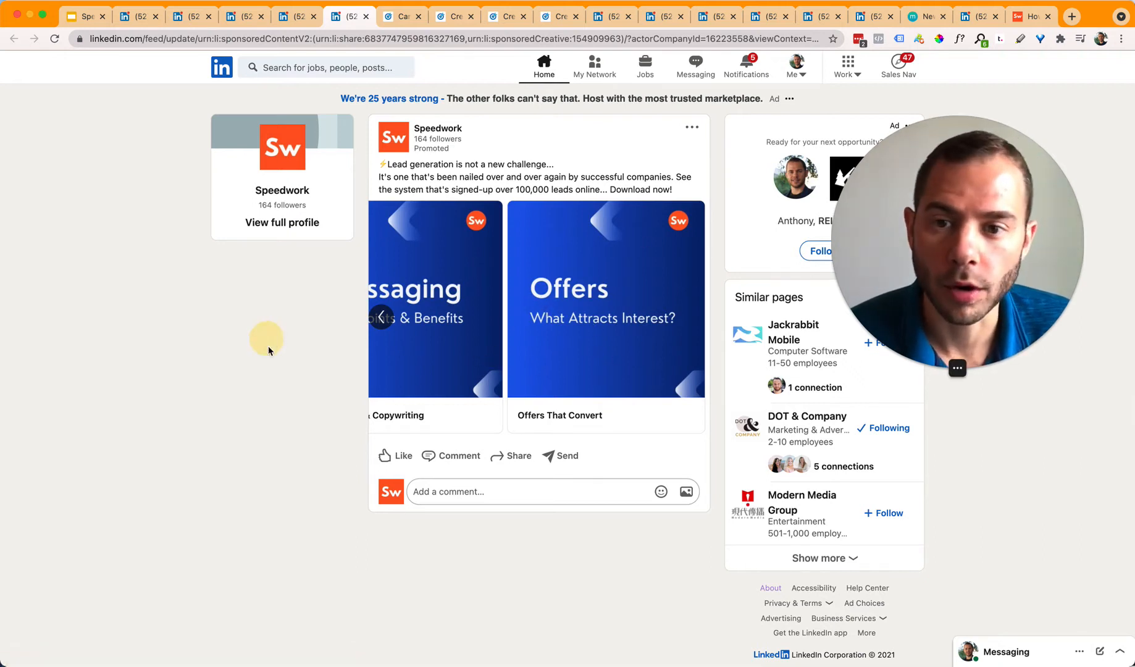
left_click(400, 19)
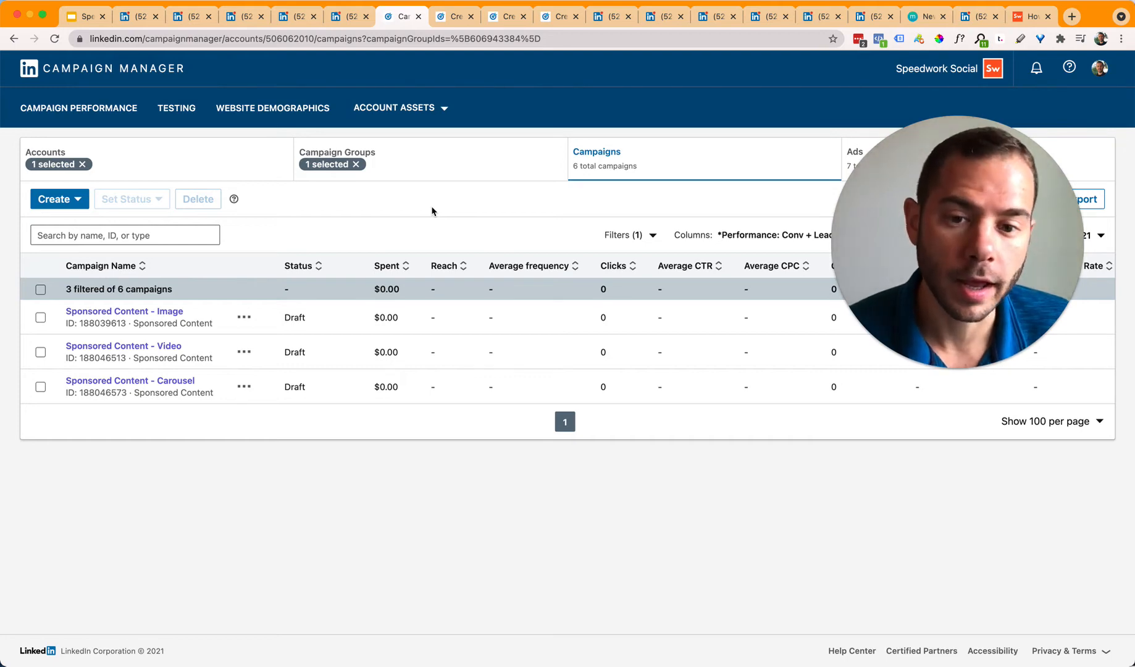
Step: Create a new campaign under the MM - Demo campaign group and continue to objective selection
left_click(64, 201)
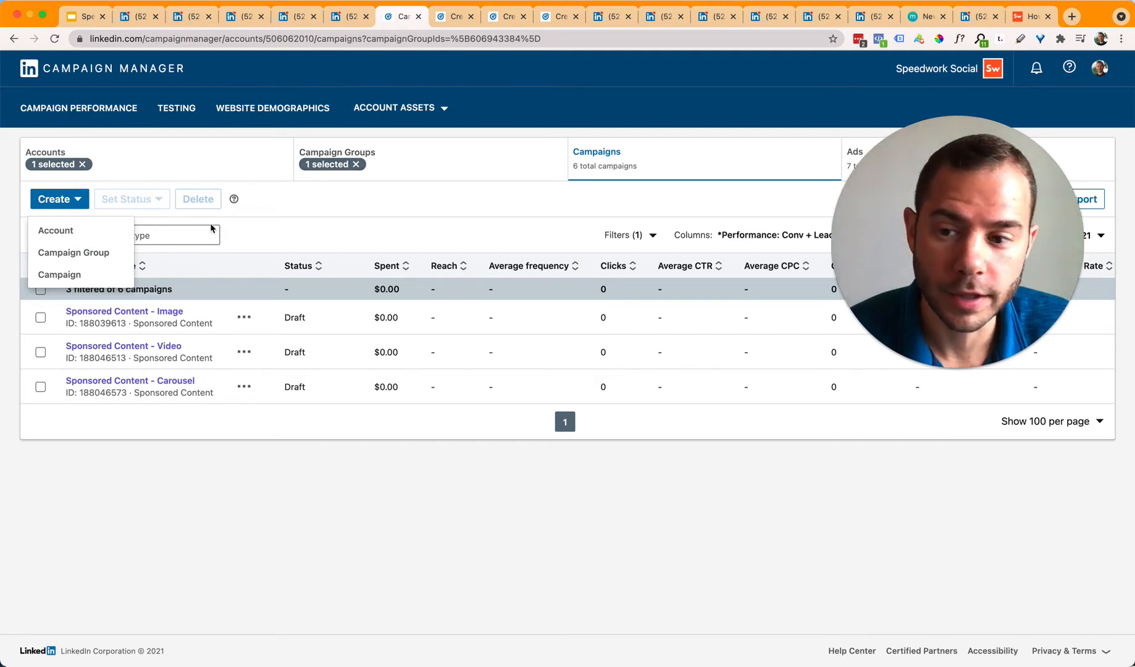
left_click(60, 275)
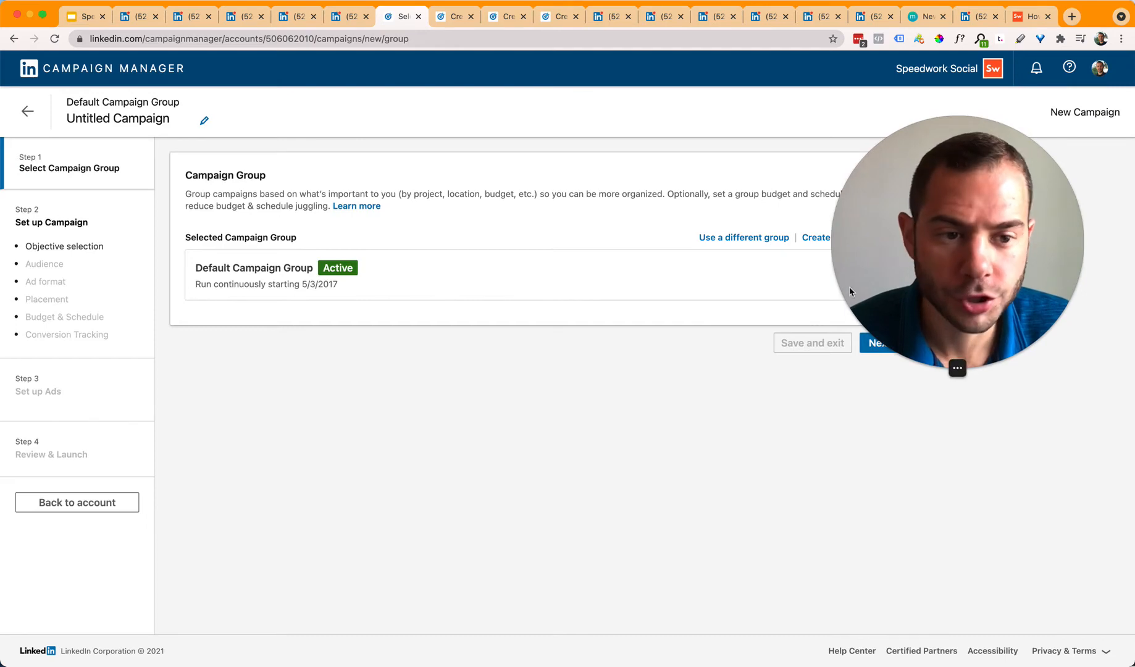
left_click(721, 238)
left_click(222, 442)
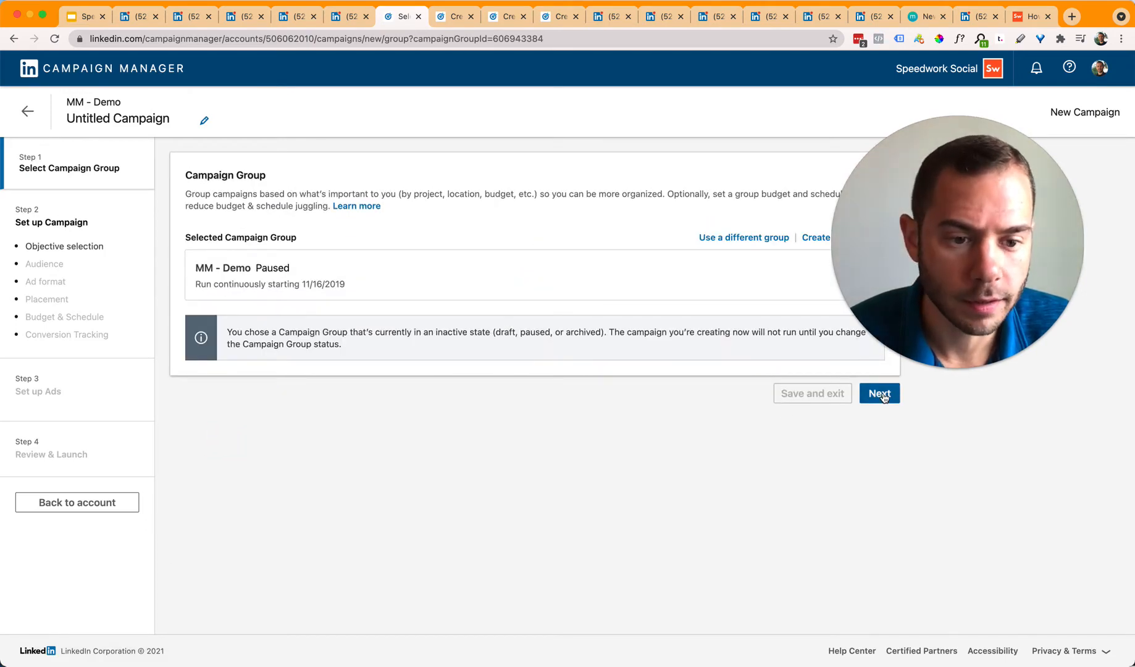
left_click(880, 390)
left_click(127, 114)
left_click(136, 119)
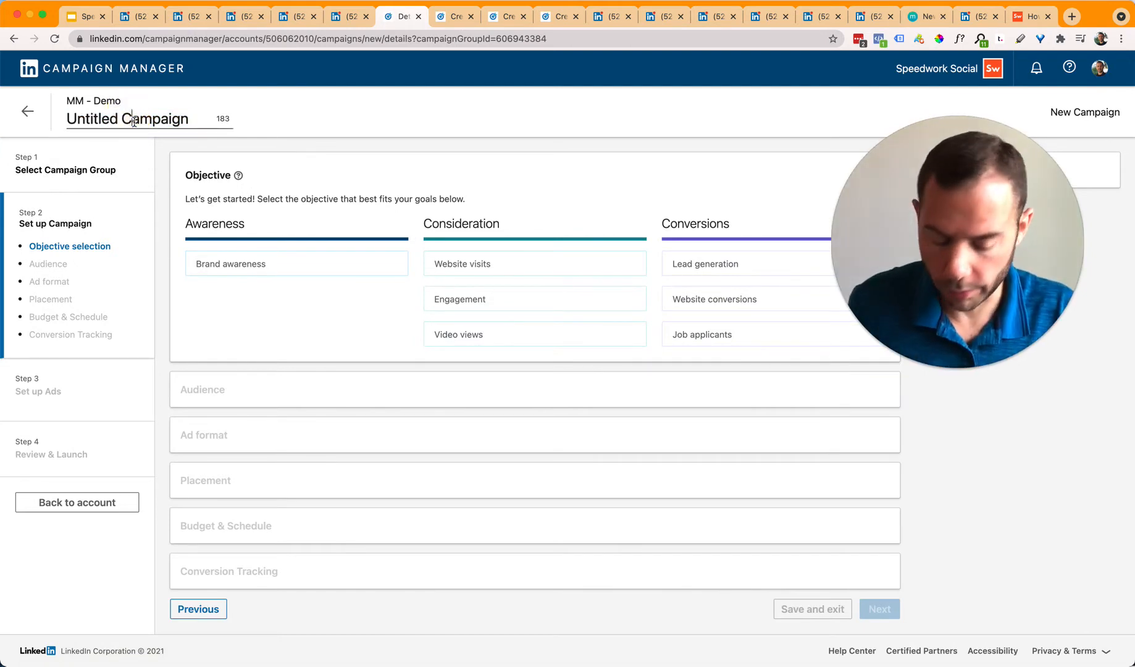
Step: Rename the campaign to 'Brands - Marketers - Function/Skill - US - WC - SC_IMG'
triple_click(135, 121)
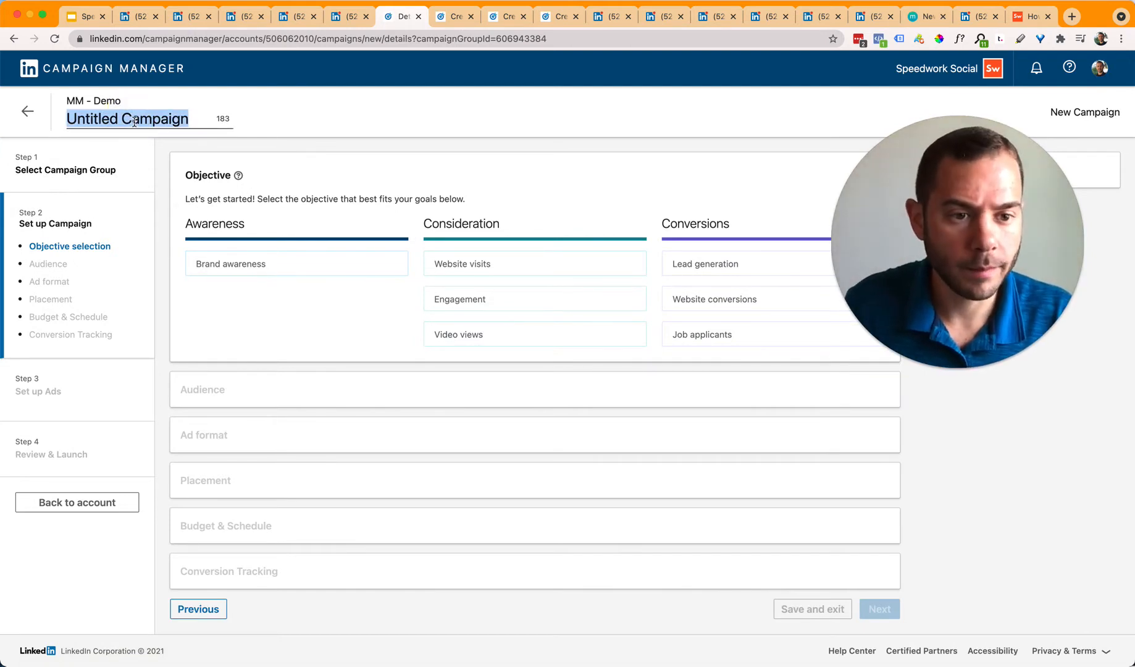
type("Brands")
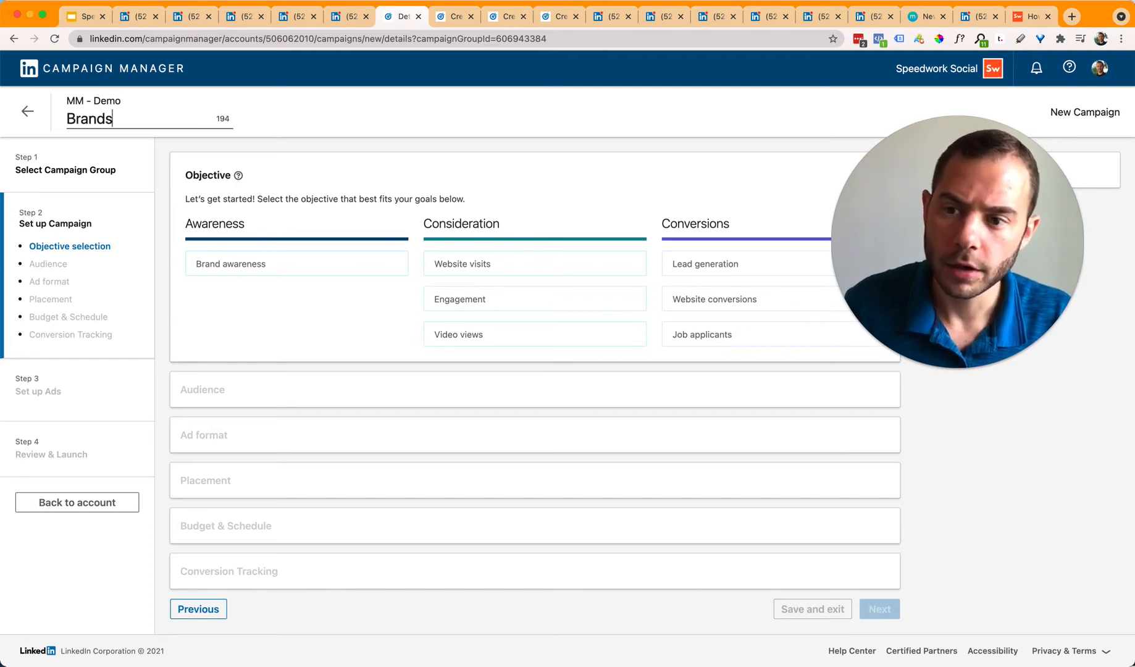
type(" - Marketers ")
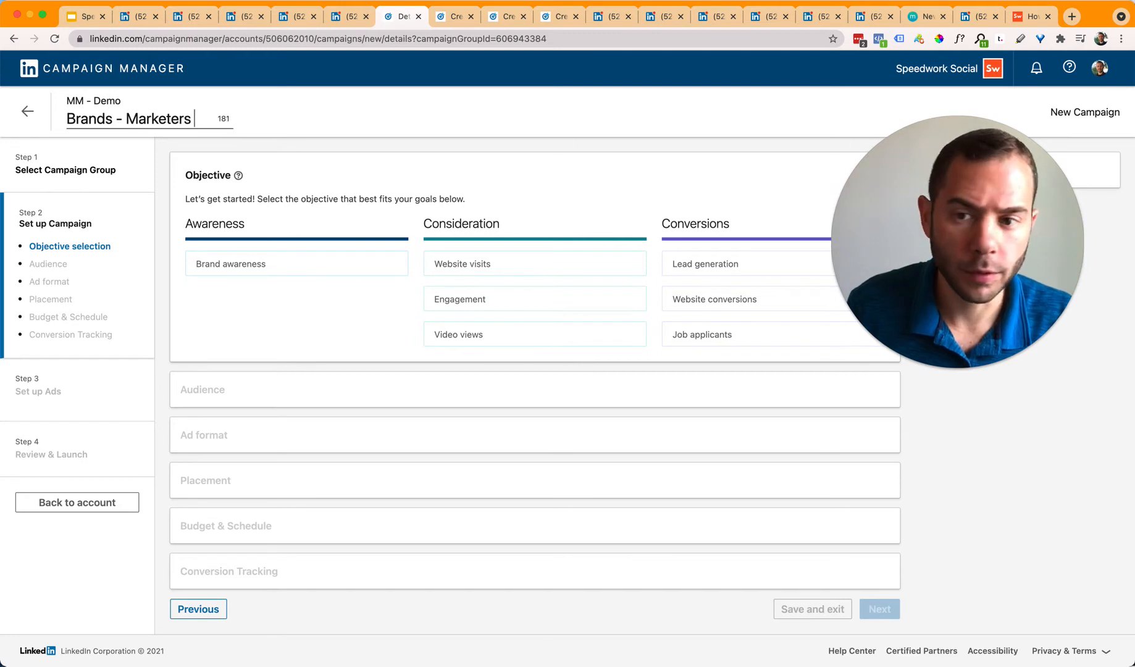
type("- ")
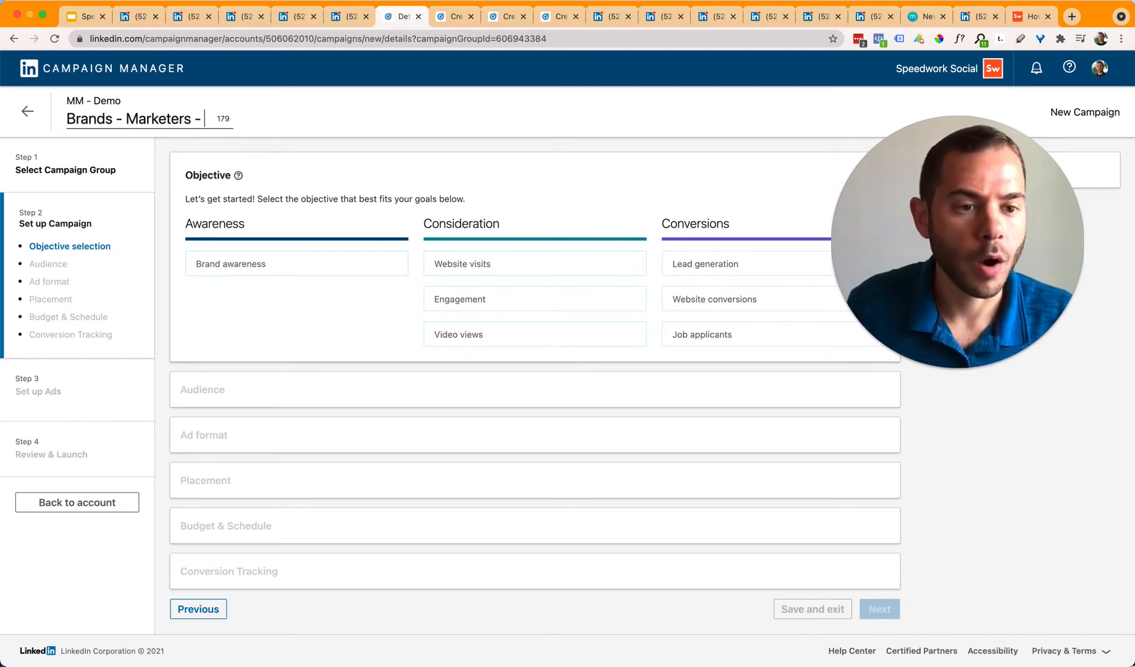
type("Function/Skill - US - ")
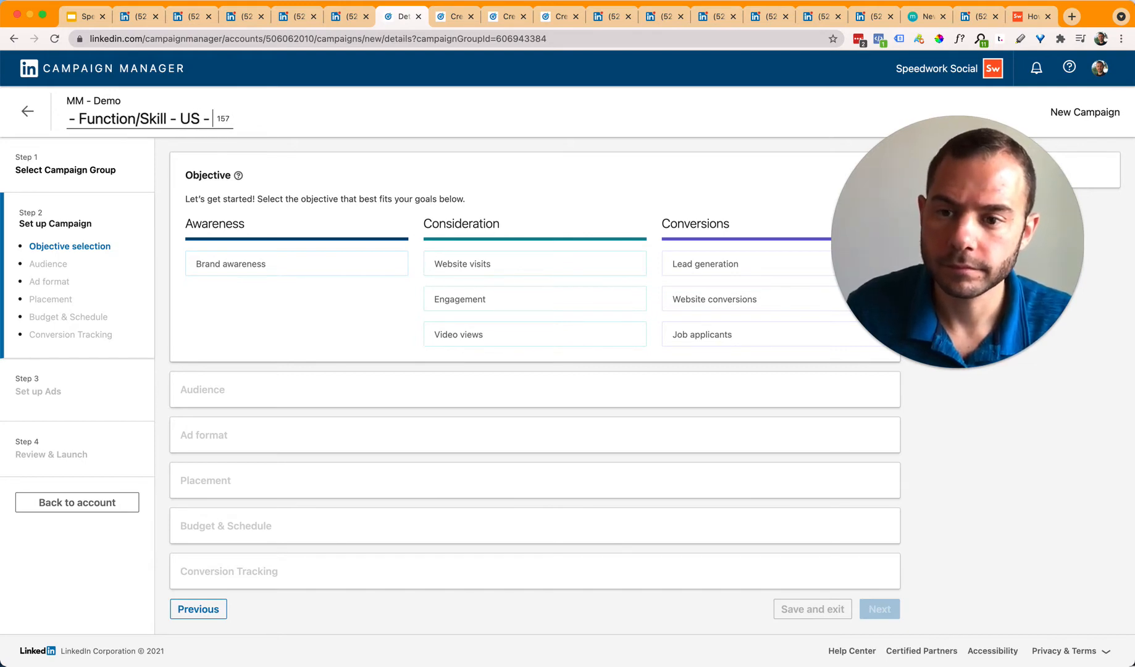
type("WC - L")
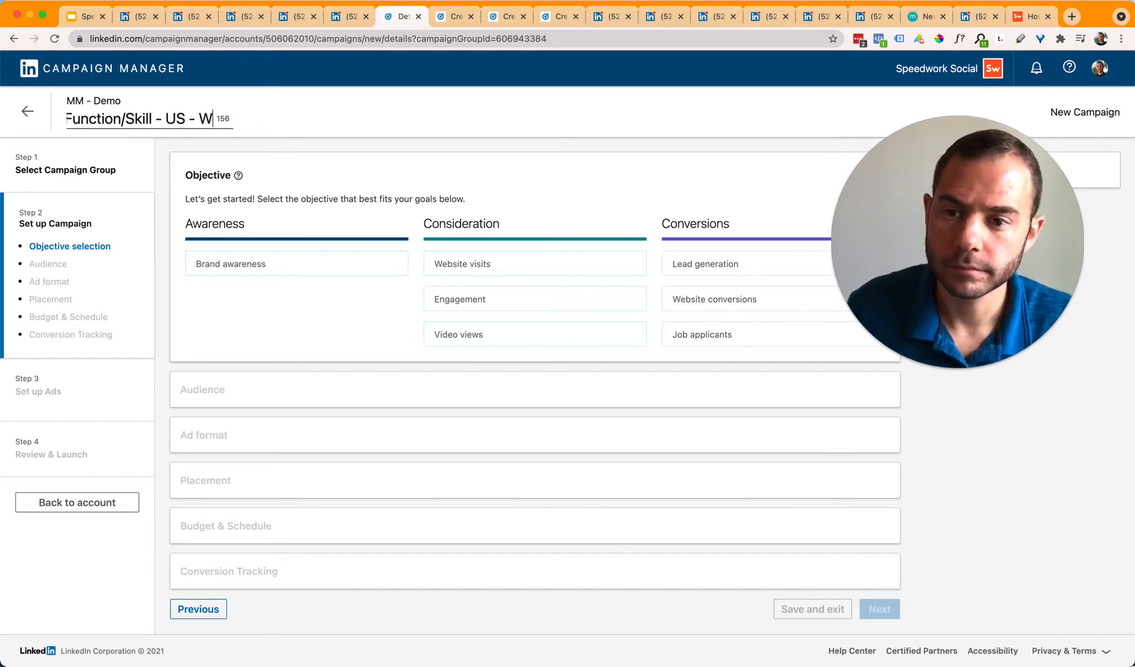
key("BackSpace")
type("SC_IMG")
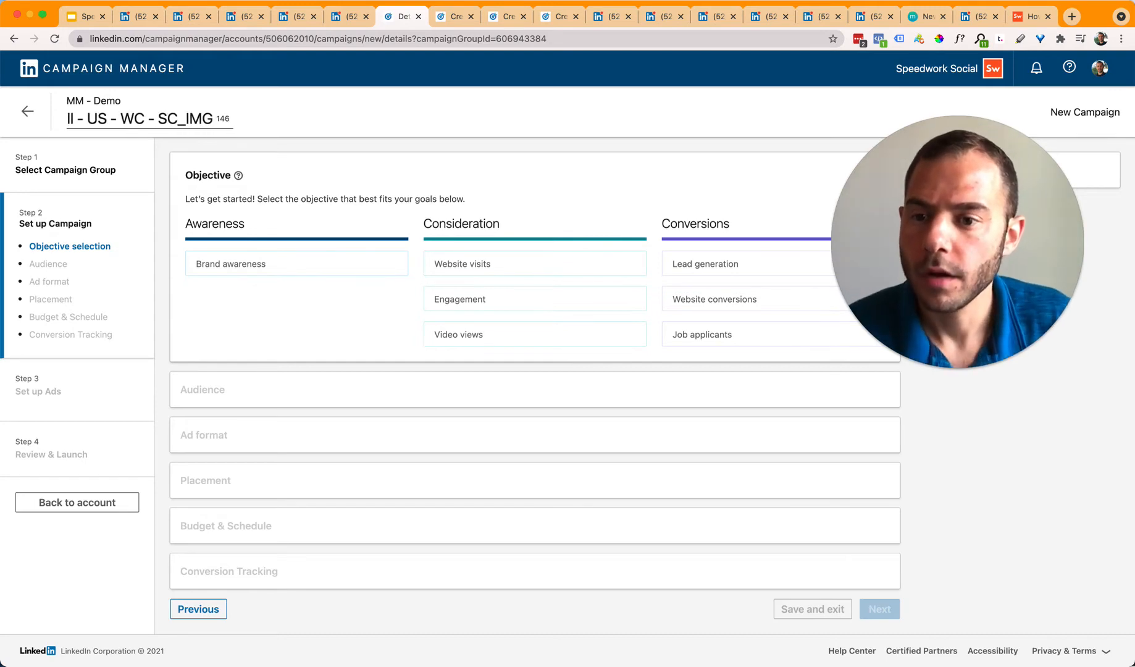
key("Return")
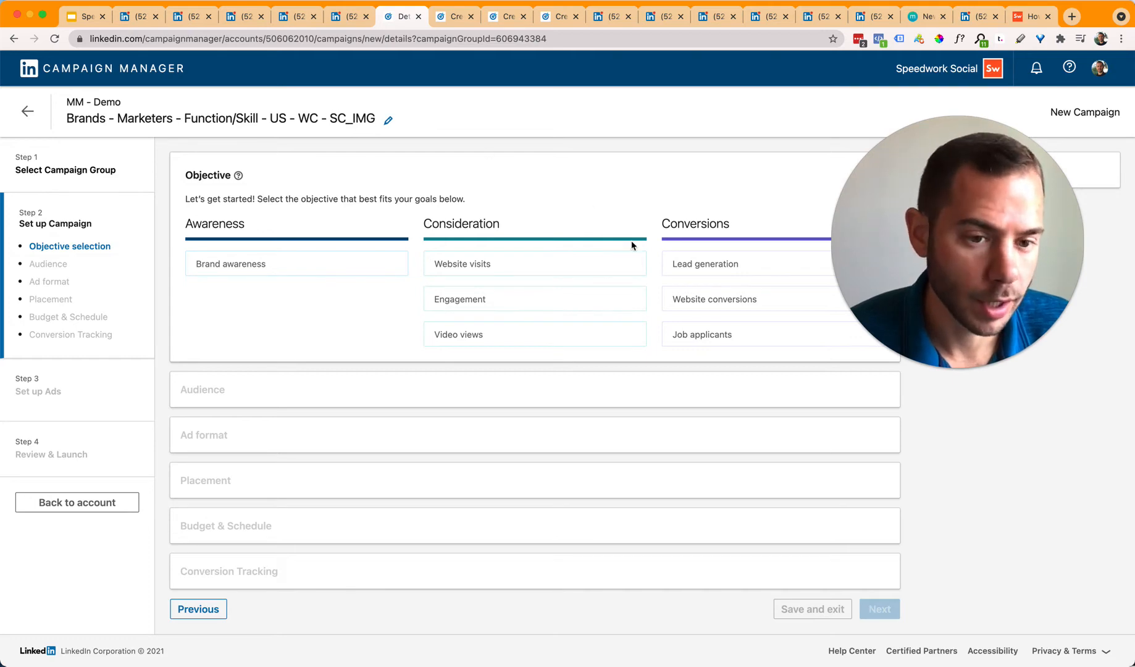
Step: Choose Website conversions as the campaign objective
mouse_move(750, 299)
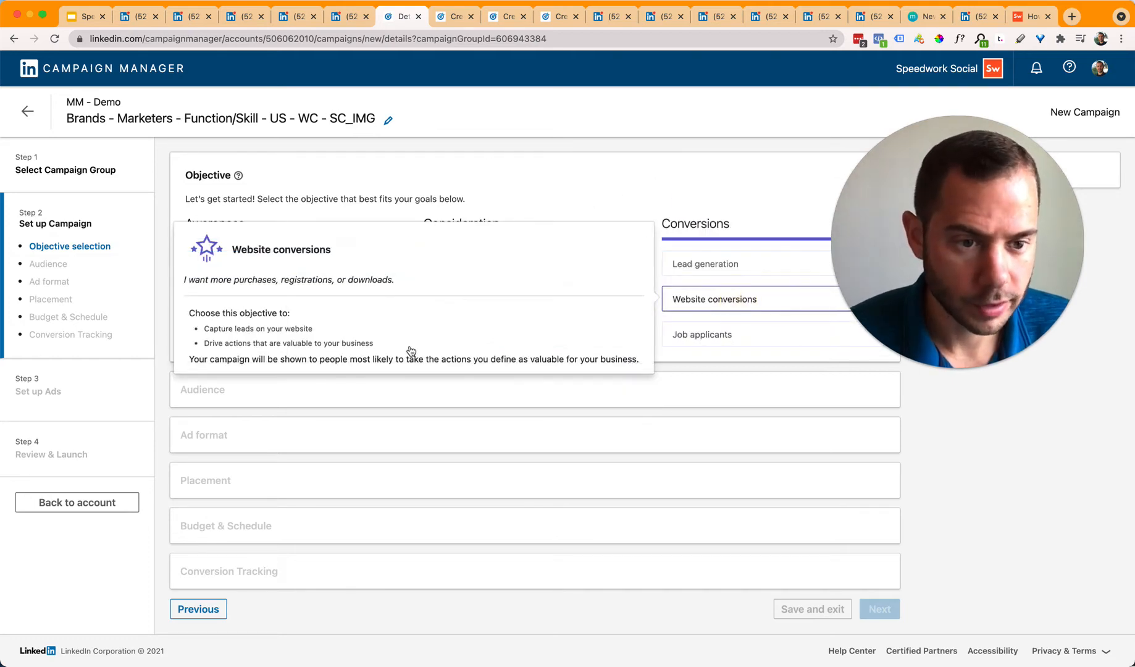
left_click(408, 350)
scroll(753, 636, "down", 2)
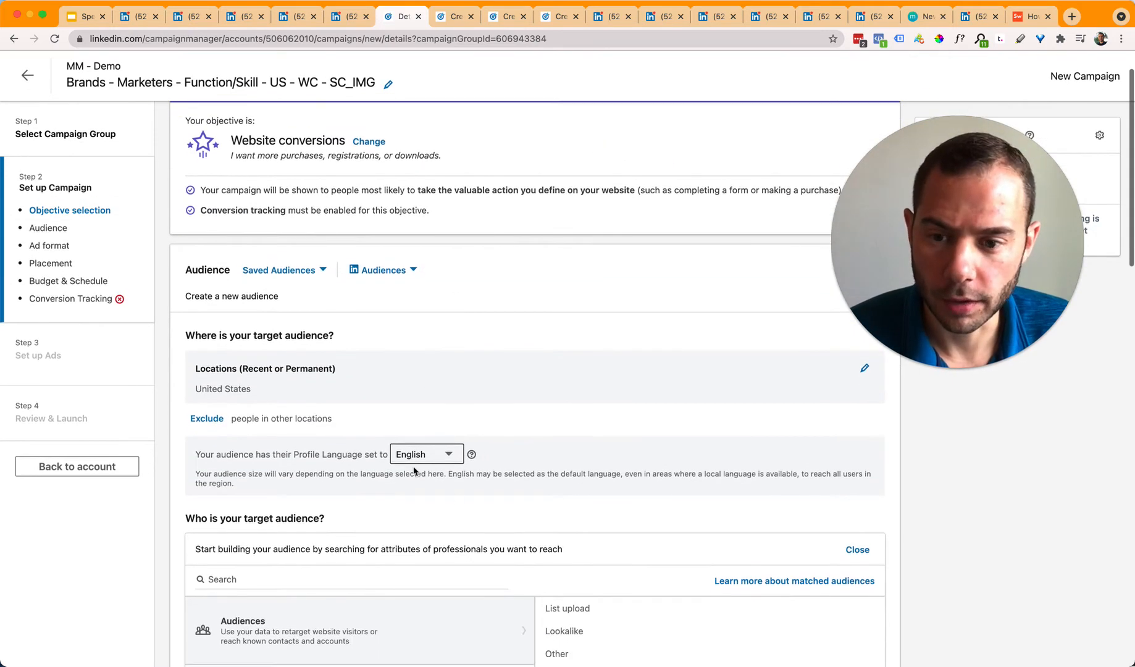
left_click(287, 276)
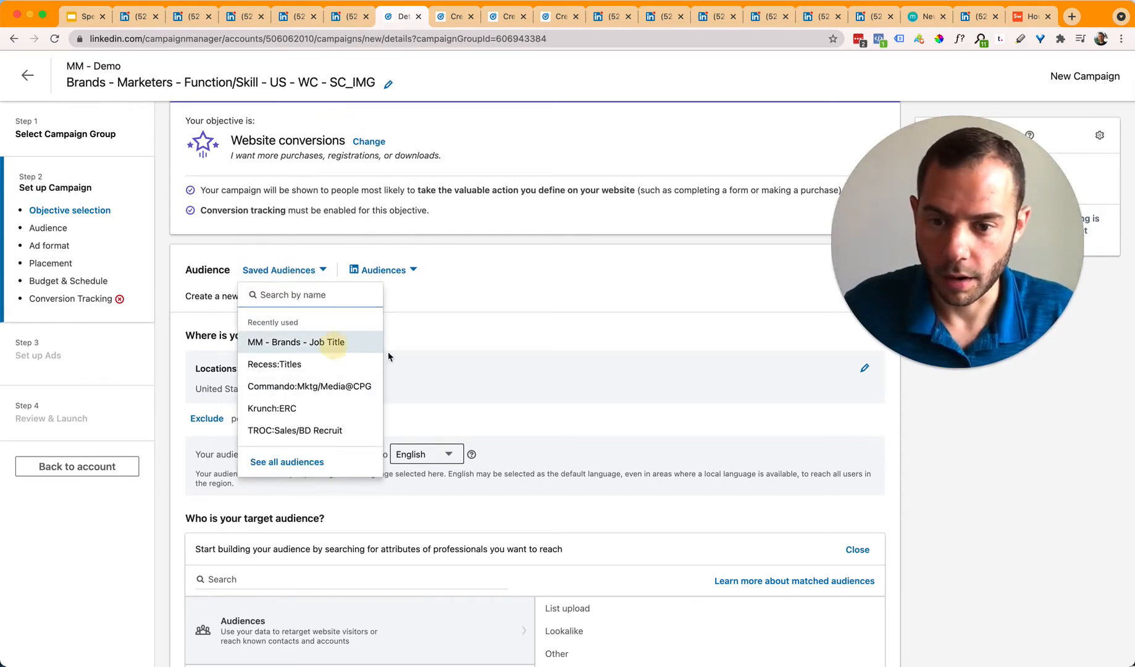
Step: Load the MM - Brands - Job Title saved audience, reaching about 25,000+ members
left_click(328, 343)
scroll(622, 274, "down", 5)
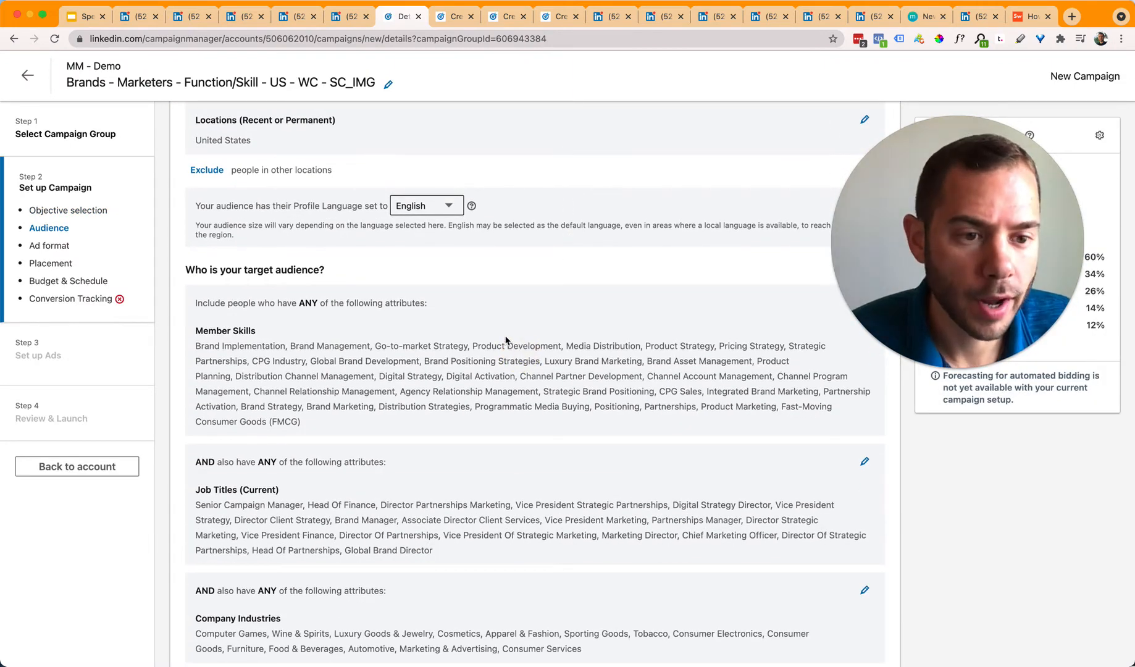
scroll(572, 367, "down", 3)
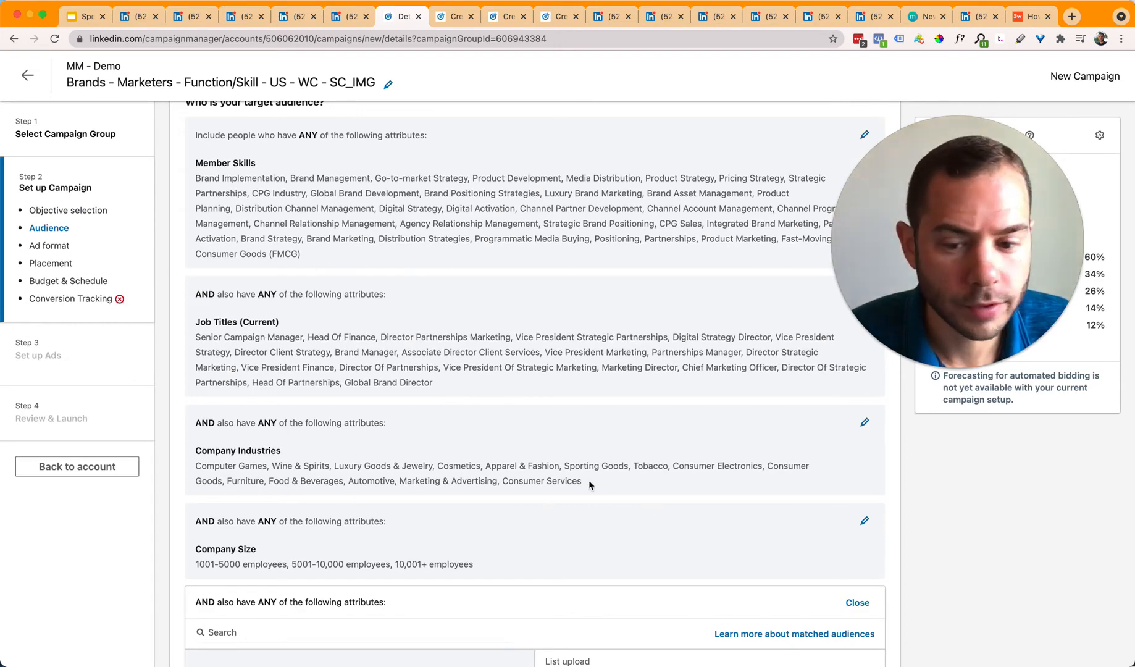
left_click_drag(965, 246, 715, 209)
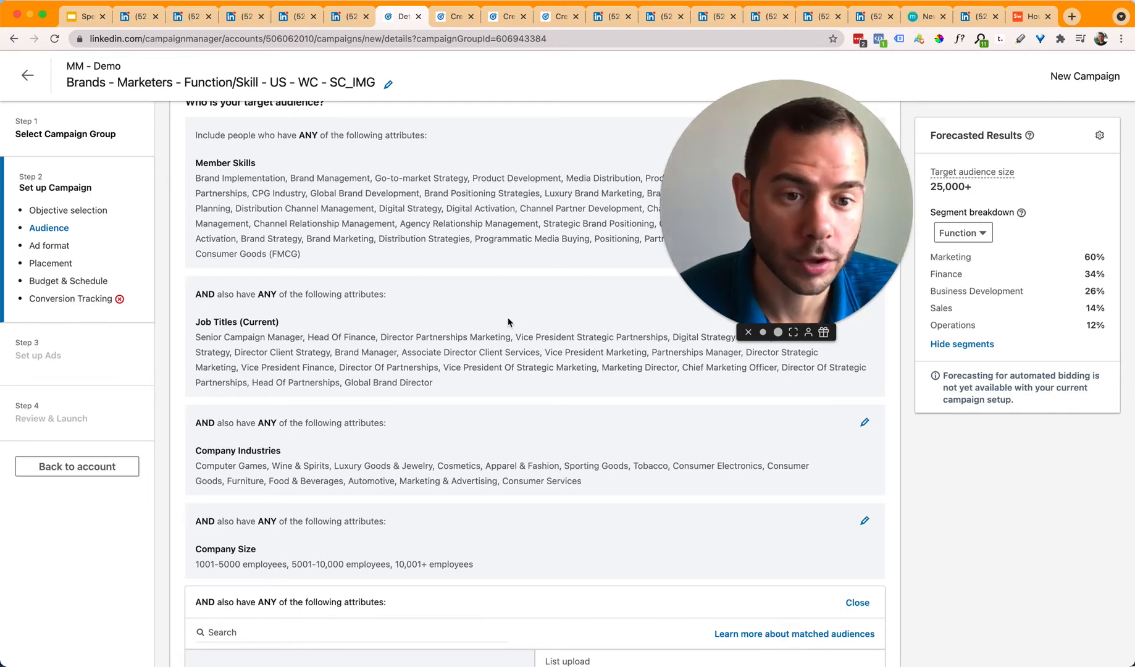
scroll(507, 316, "down", 3)
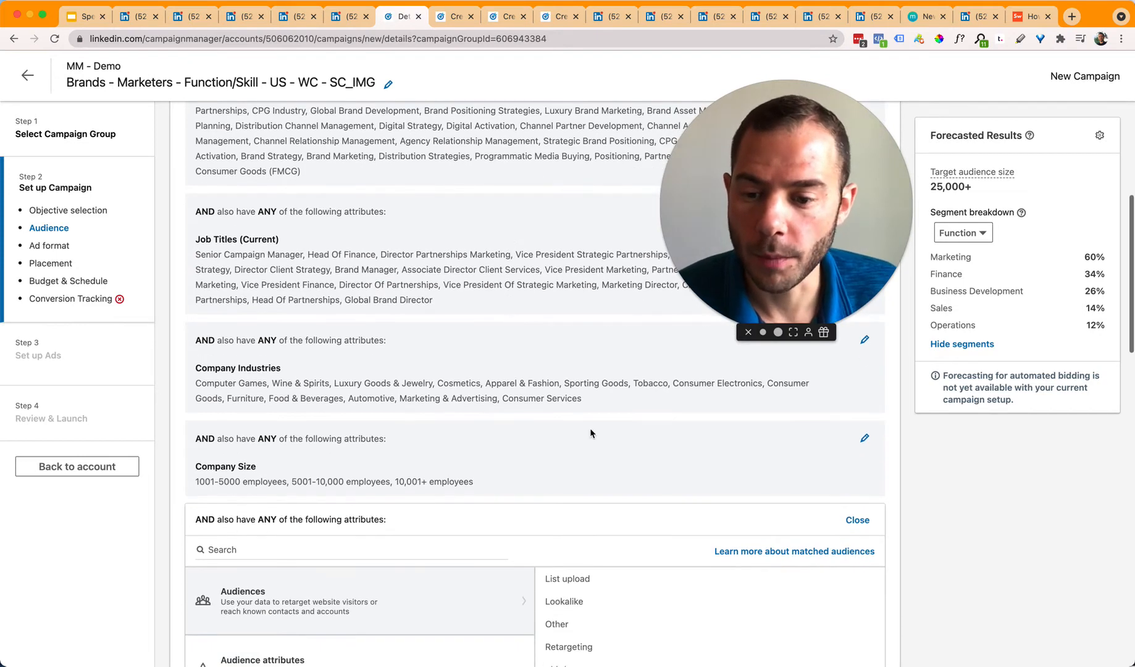
left_click(864, 438)
left_click(559, 477)
Step: Add 501-1000 and 201-500 employees to the Company Size targeting
scroll(432, 603, "down", 2)
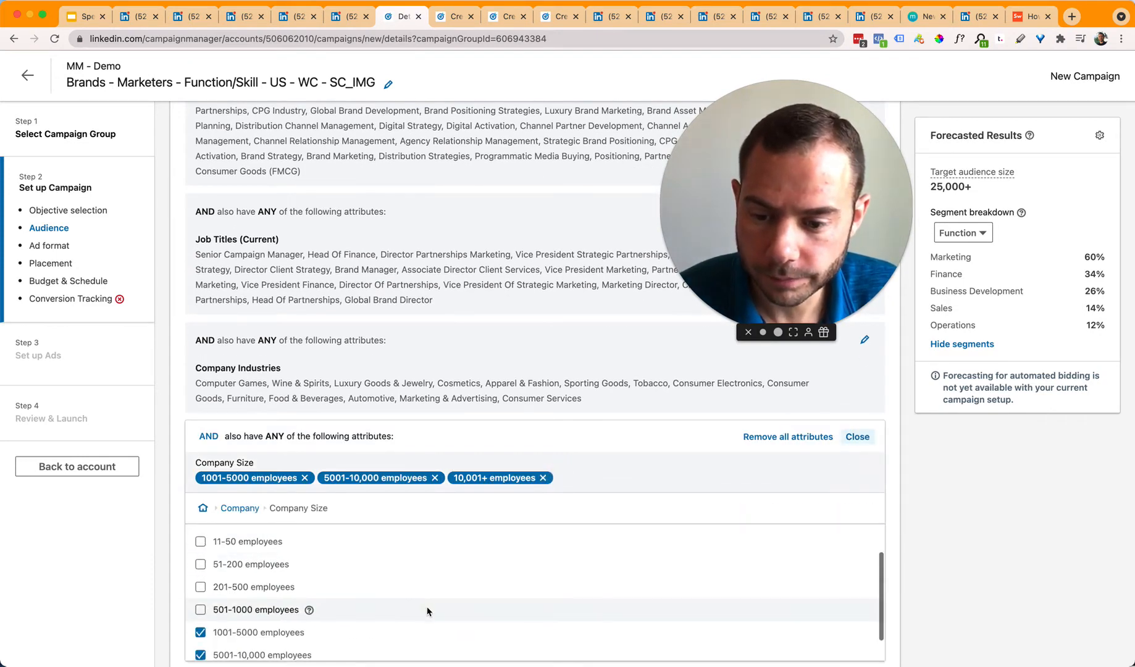
left_click(425, 608)
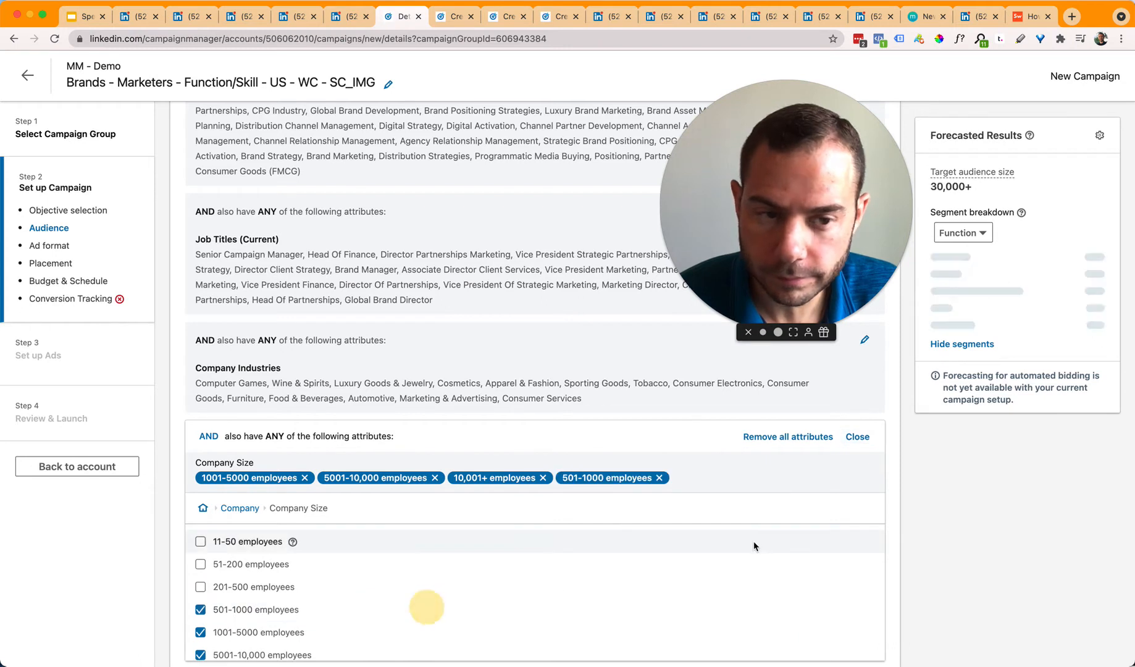
left_click(486, 597)
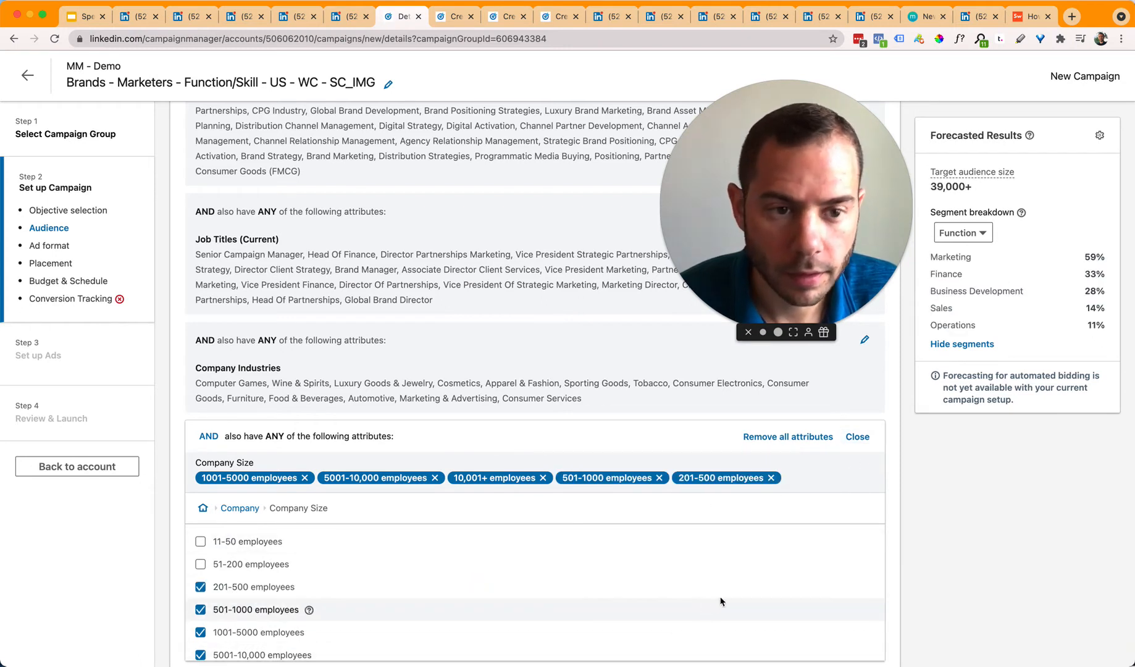
left_click(857, 436)
Step: Disable audience expansion, leaving a forecast audience of 39,000+
scroll(499, 252, "down", 2)
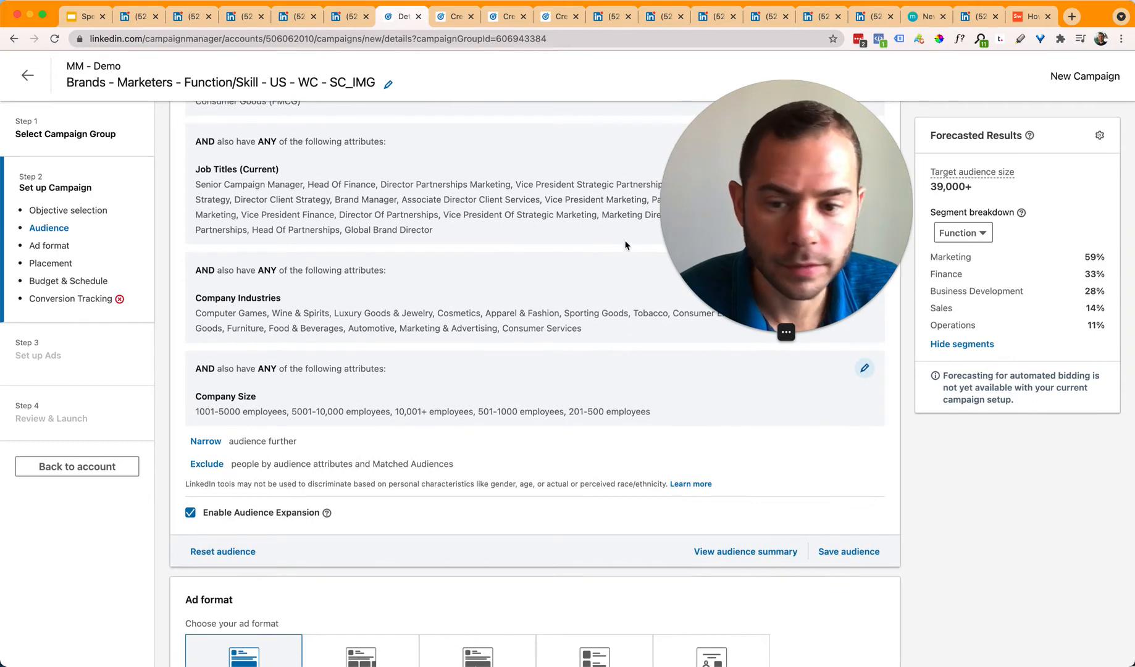
scroll(266, 485, "down", 1)
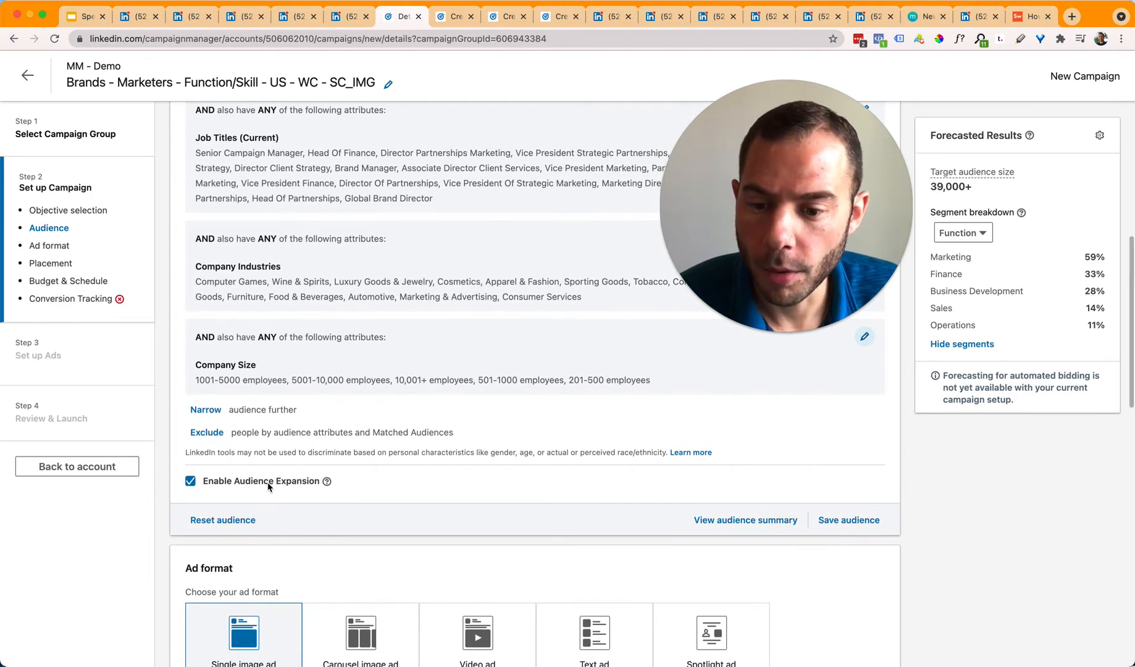
left_click(261, 484)
left_click(377, 486)
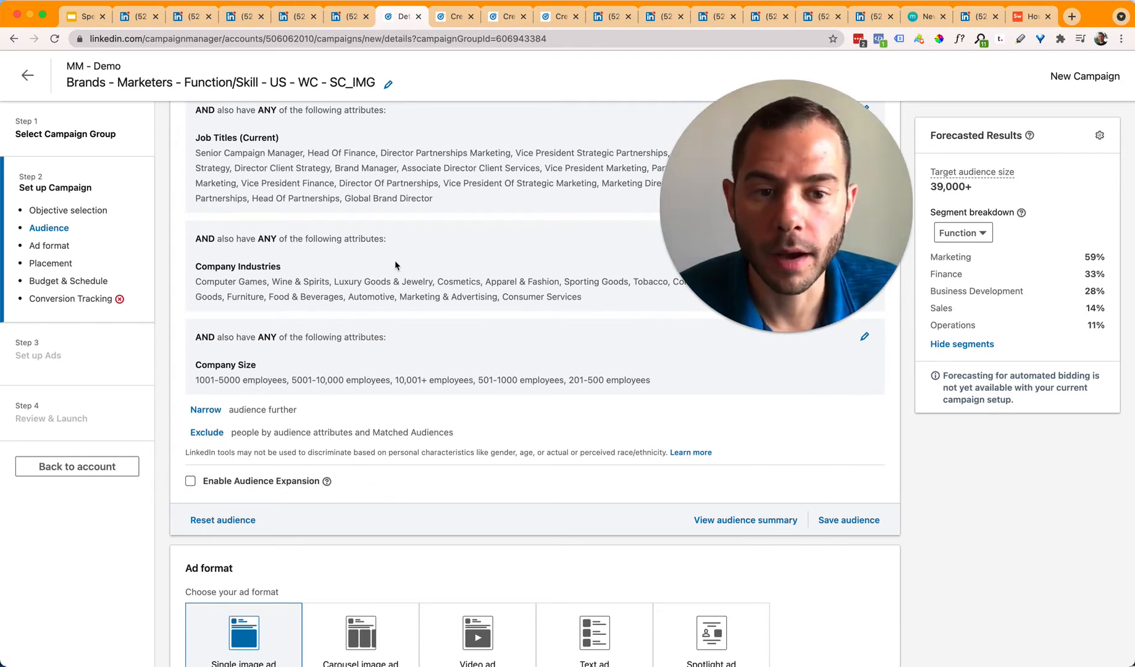
scroll(272, 284, "up", 4)
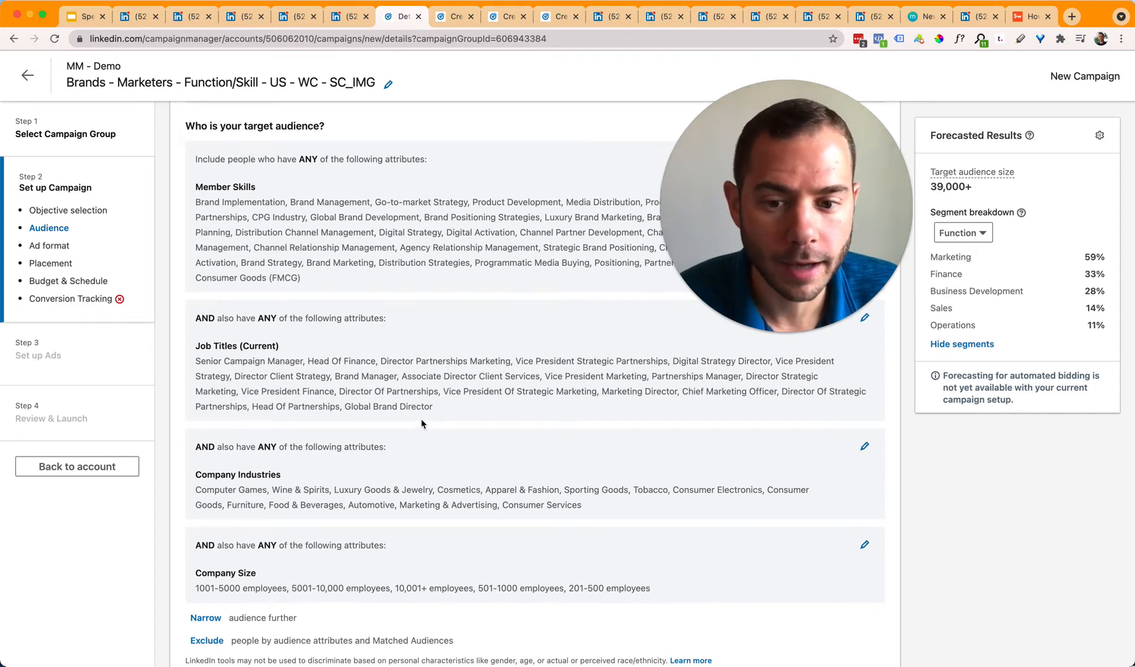
scroll(468, 411, "down", 3)
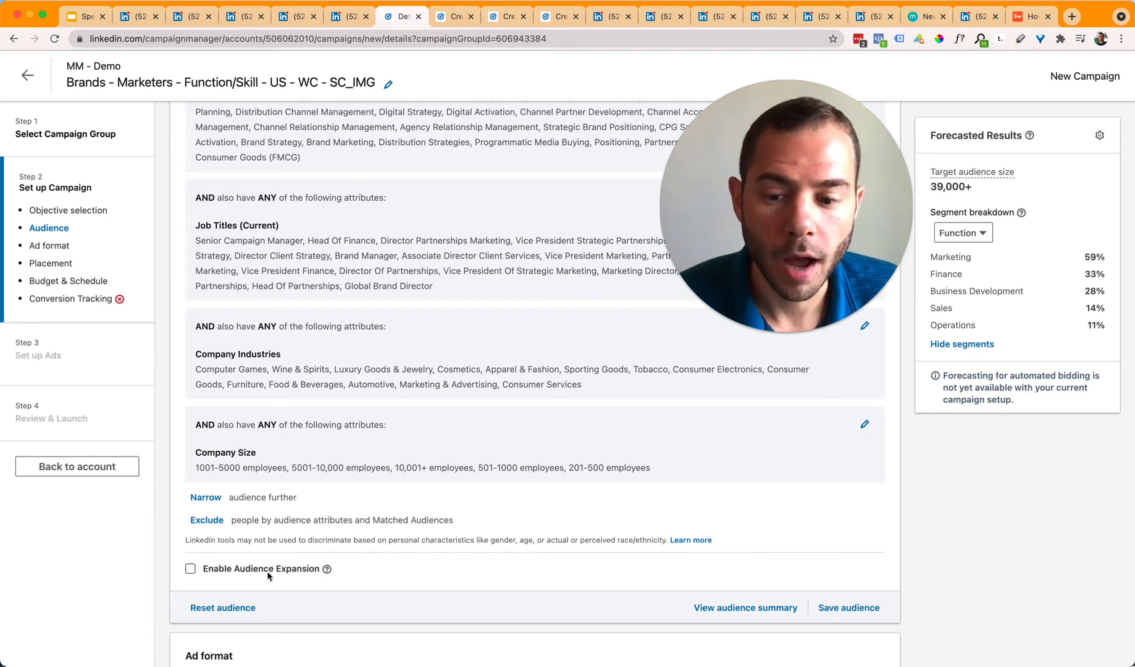
scroll(480, 553, "up", 3)
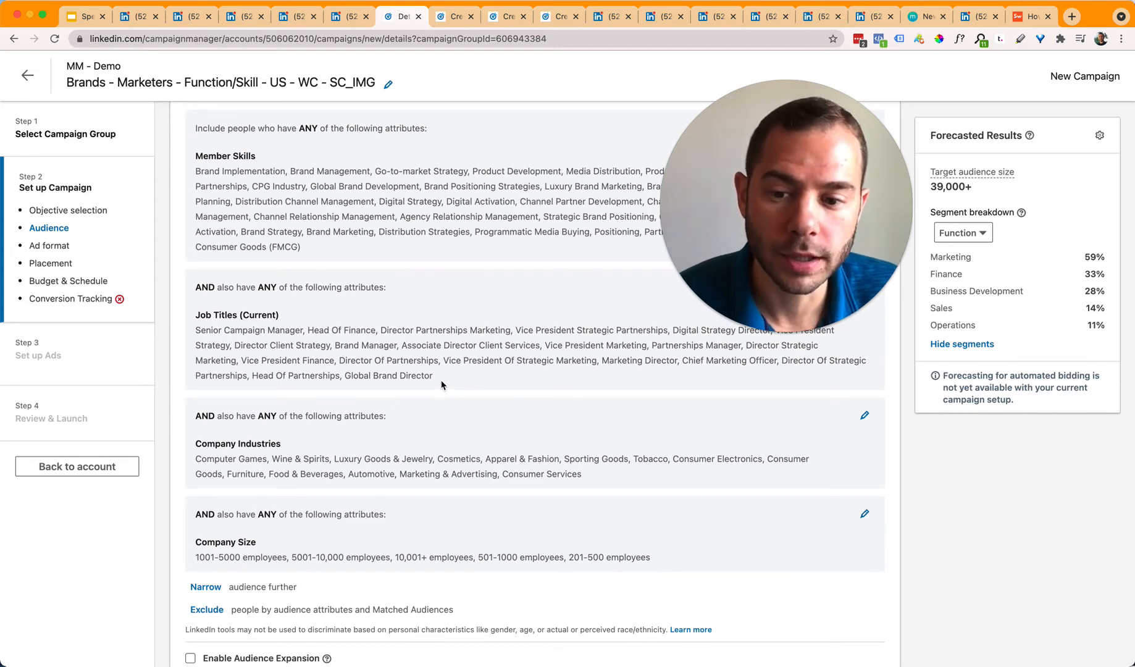
left_click_drag(308, 331, 377, 331)
scroll(461, 379, "down", 4)
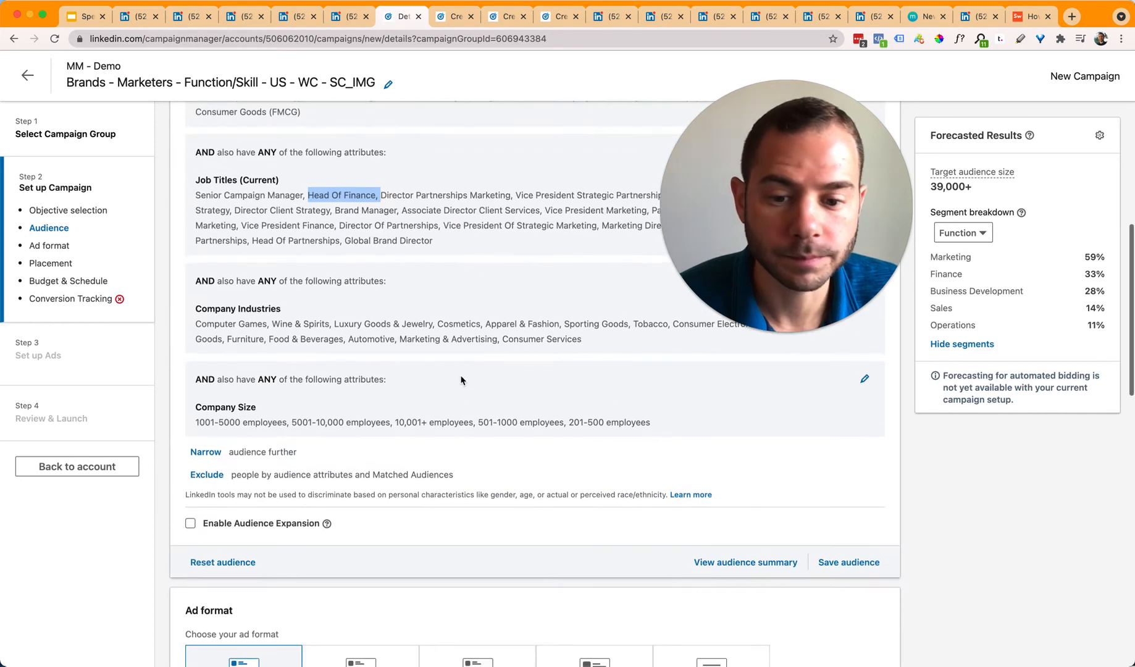
left_click(466, 306)
scroll(471, 384, "down", 9)
scroll(462, 409, "up", 1)
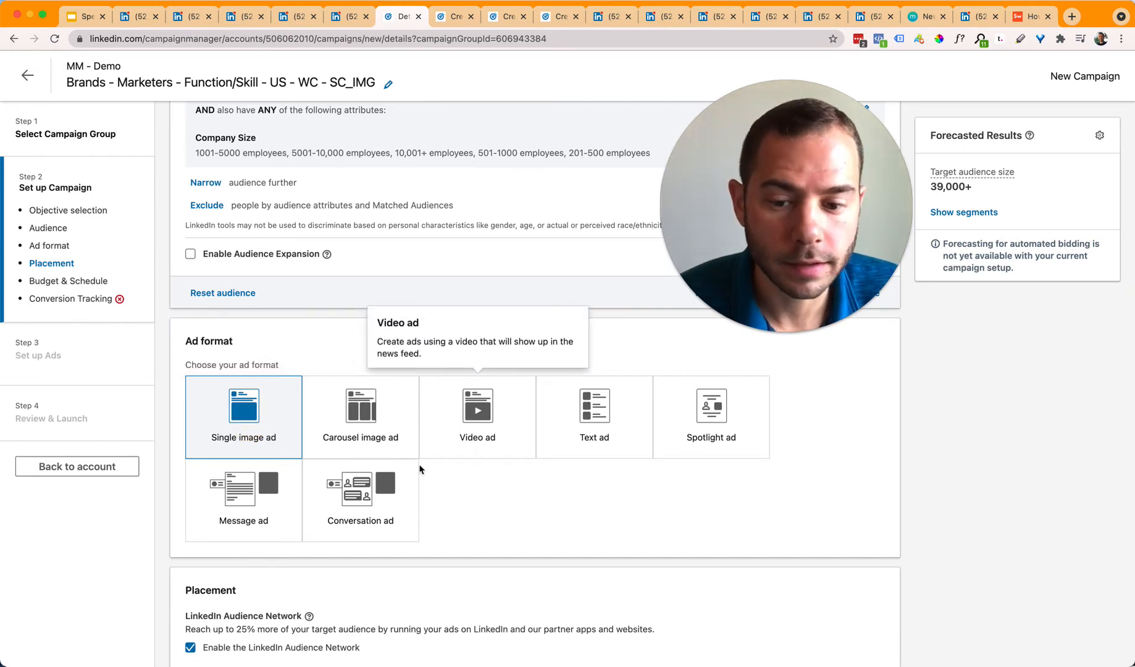
Step: Scroll through the campaign settings to check the Single image ad format and Audience Network placement
scroll(346, 497, "down", 2)
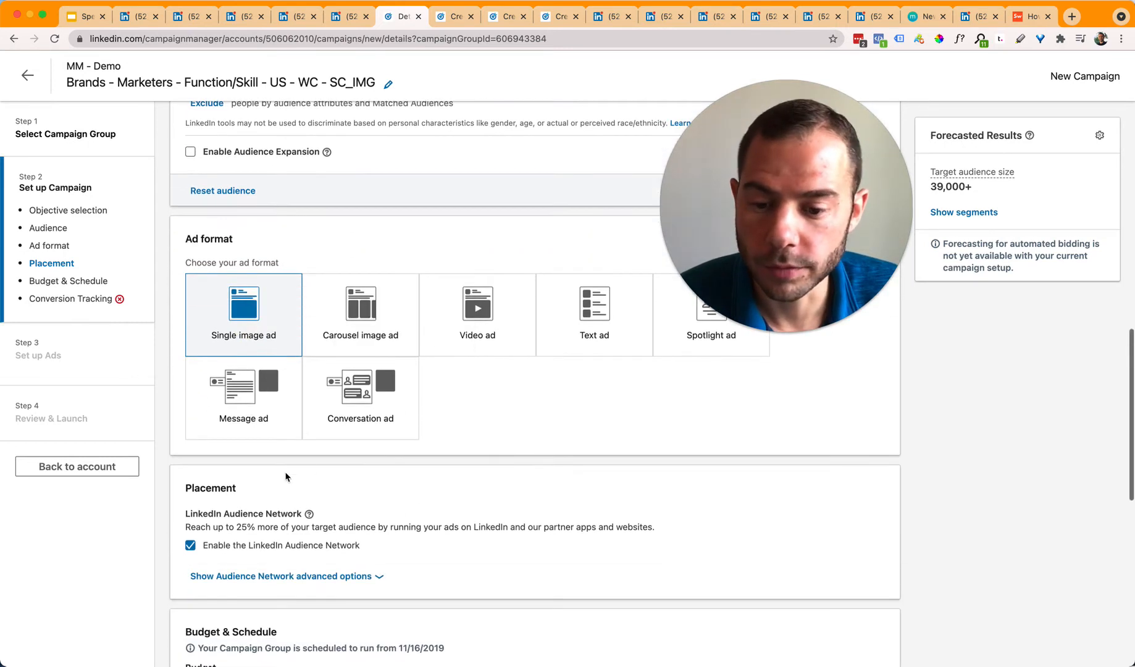
scroll(471, 489, "up", 1)
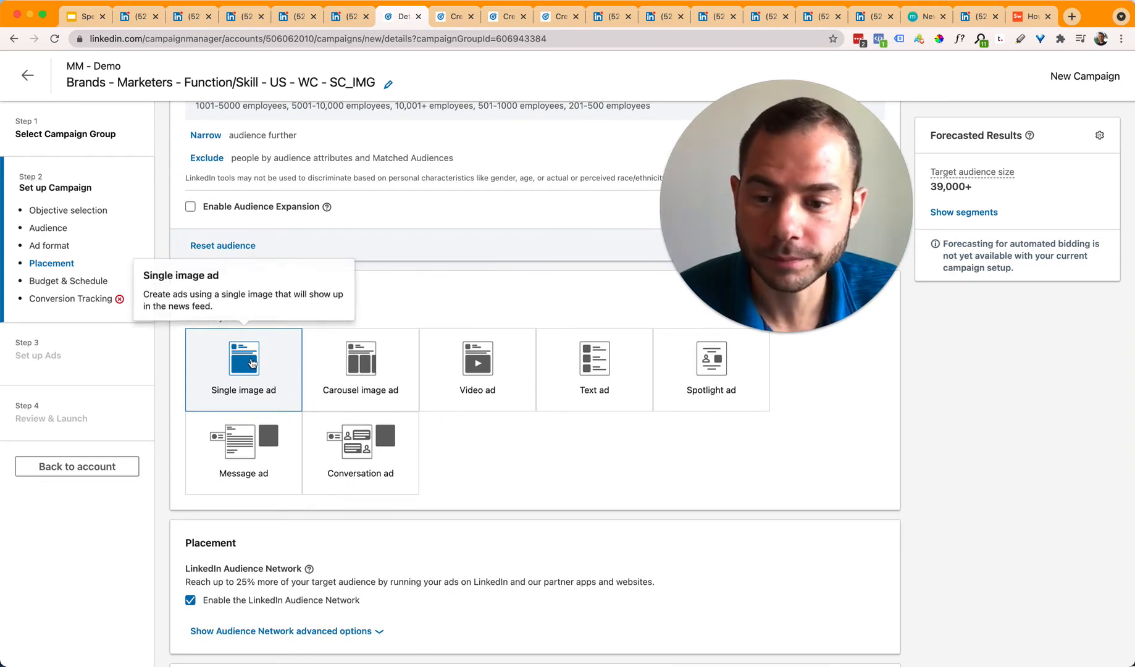
scroll(433, 528, "down", 3)
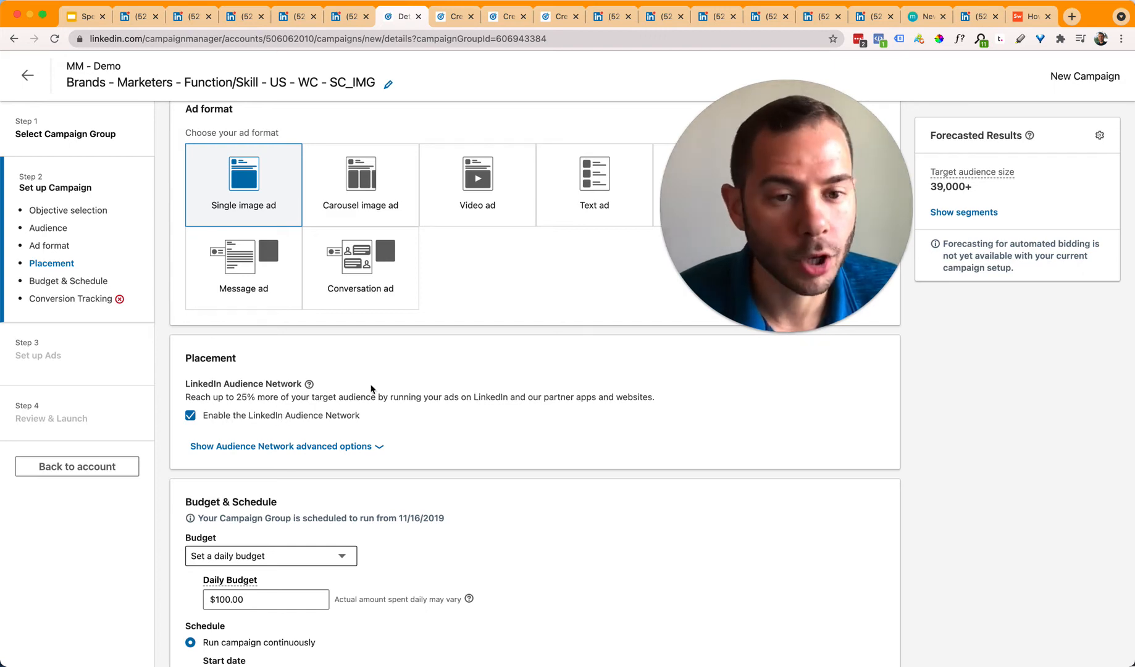
scroll(380, 405, "up", 15)
scroll(383, 408, "down", 1)
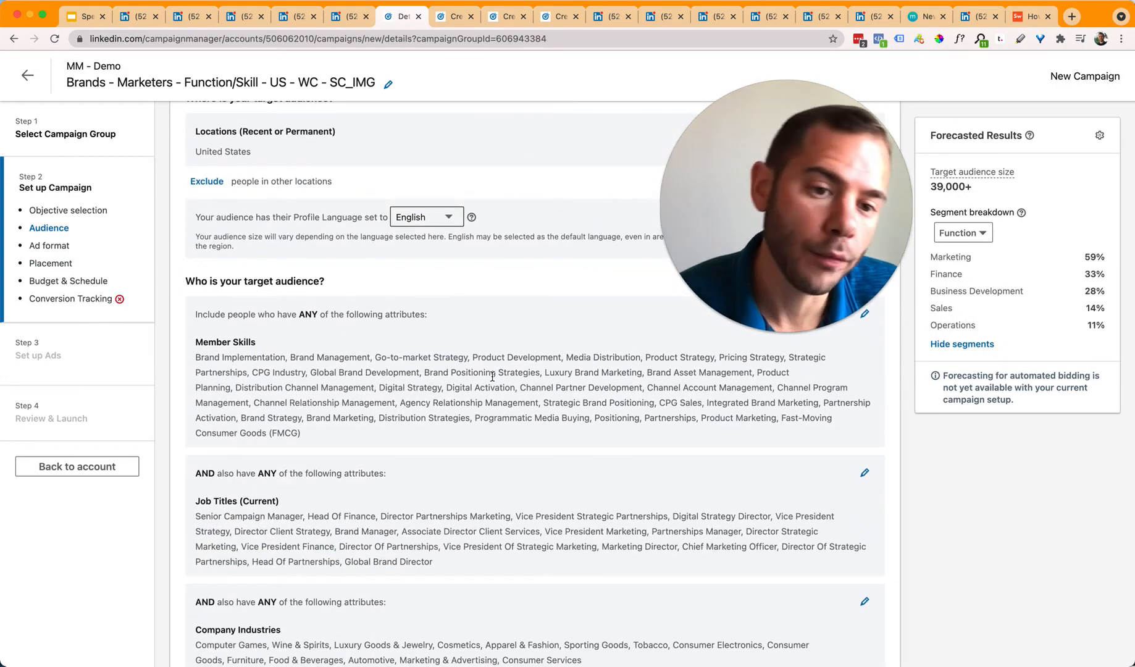
scroll(488, 386, "down", 10)
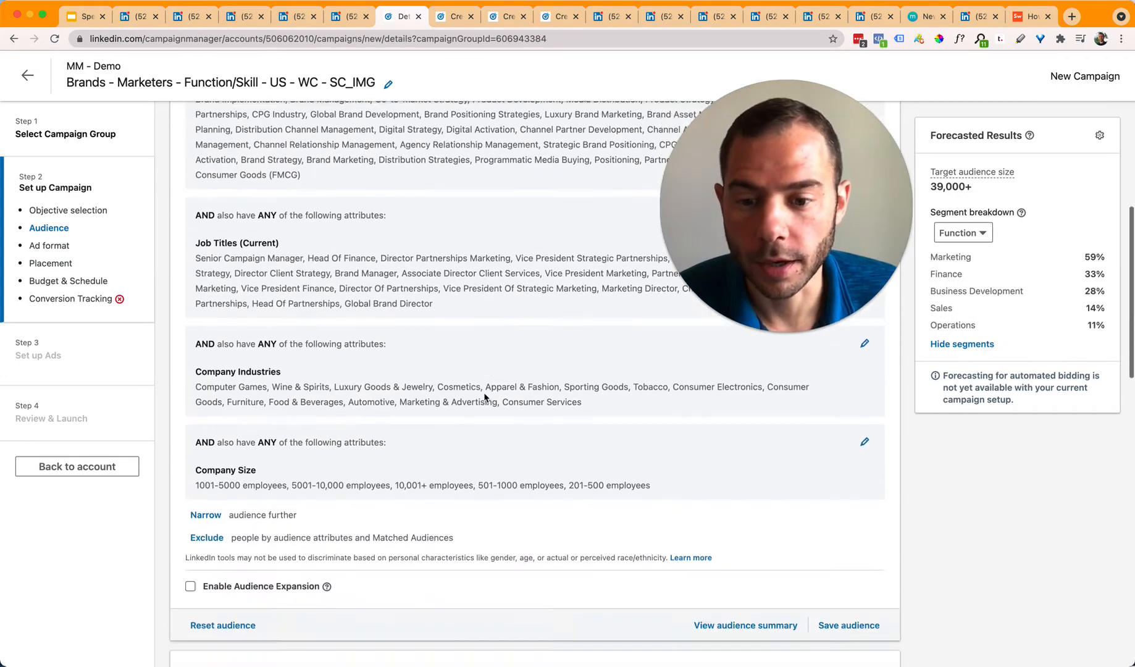
scroll(457, 400, "down", 6)
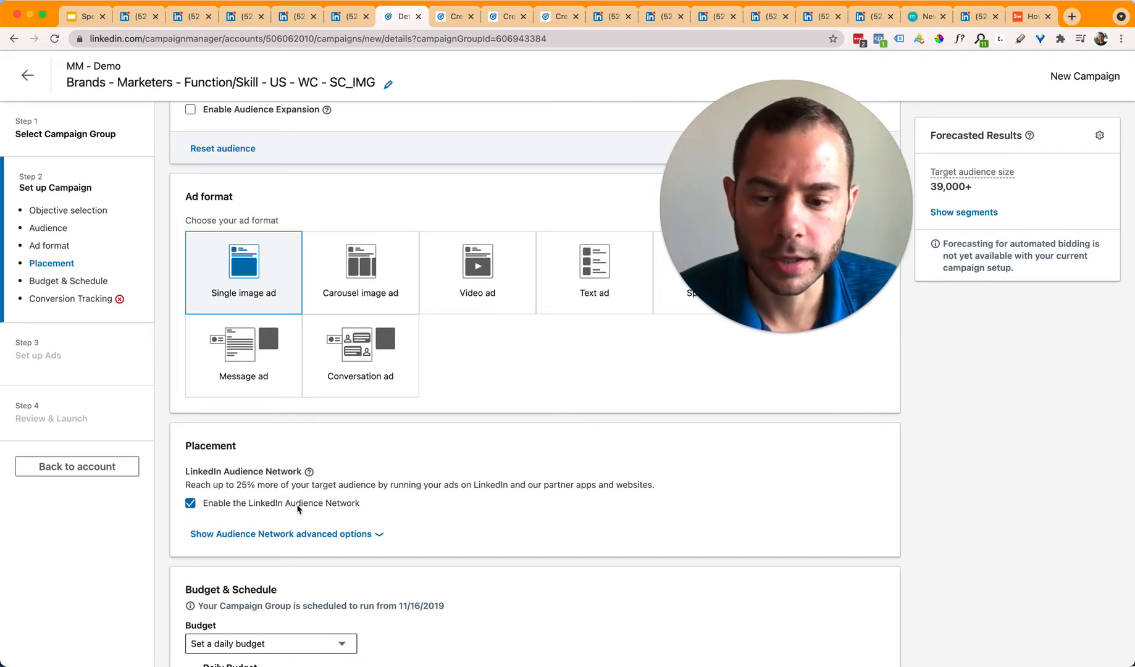
Step: Disable the LinkedIn Audience Network placement, then reveal the additional bidding options
left_click(273, 504)
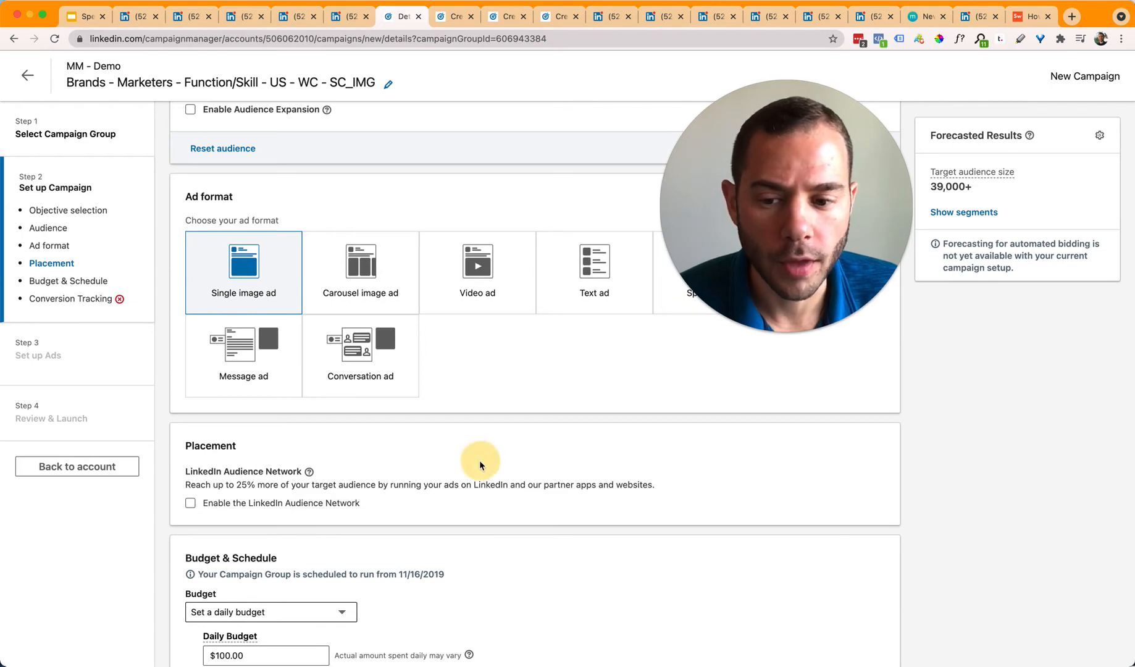
scroll(386, 541, "down", 5)
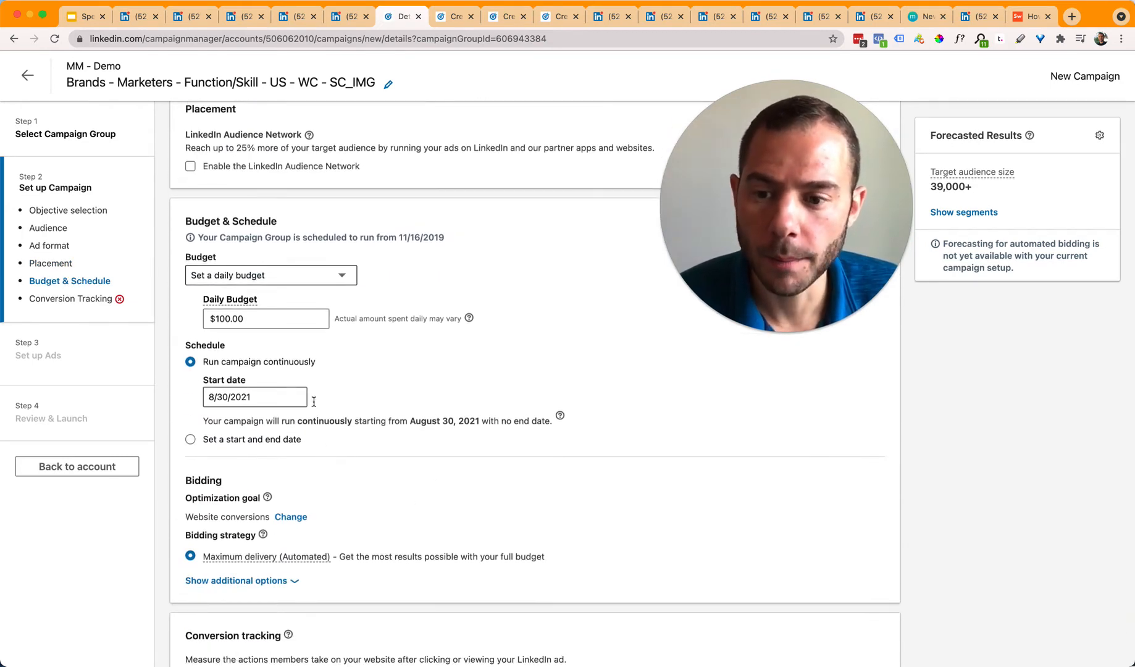
scroll(441, 438, "down", 1)
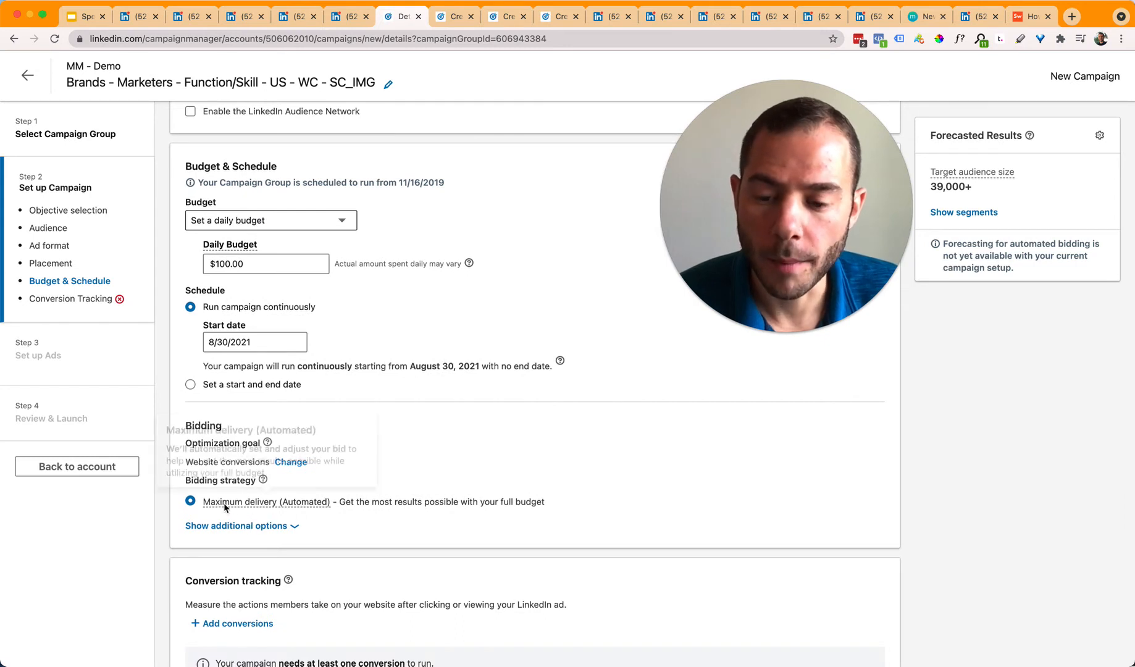
mouse_move(307, 503)
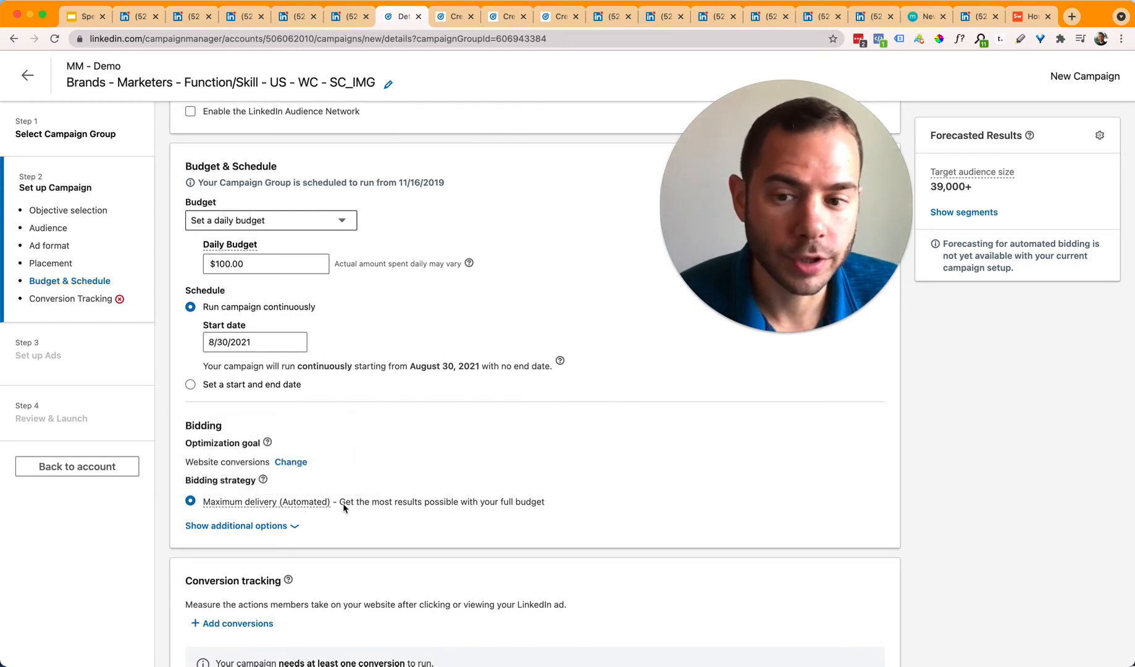
left_click(257, 530)
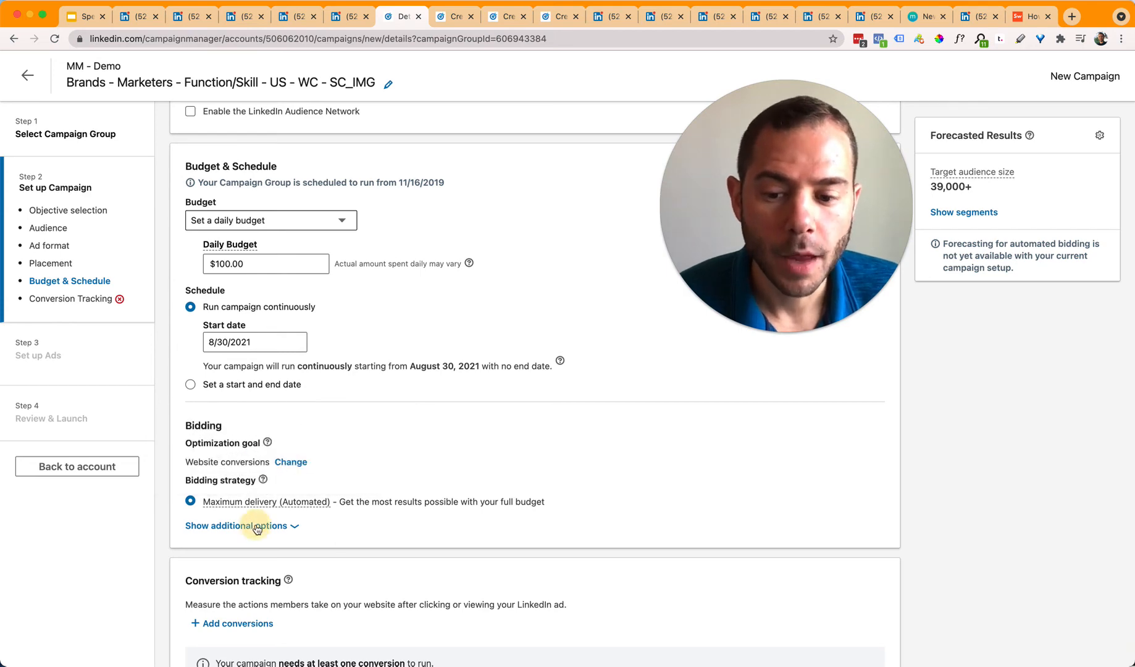
Step: Switch to Manual bidding (Enhanced), trying bids of $1 and $8 against the $4.90 minimum
left_click(290, 484)
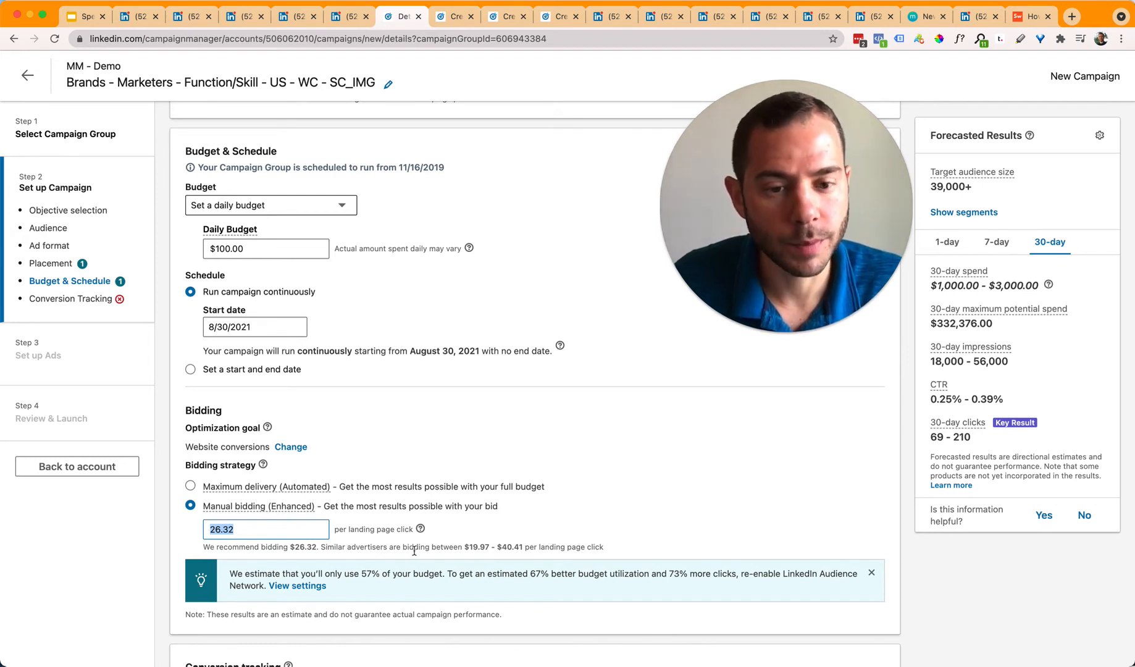
type("1")
scroll(418, 469, "down", 1)
left_click_drag(303, 499, 335, 493)
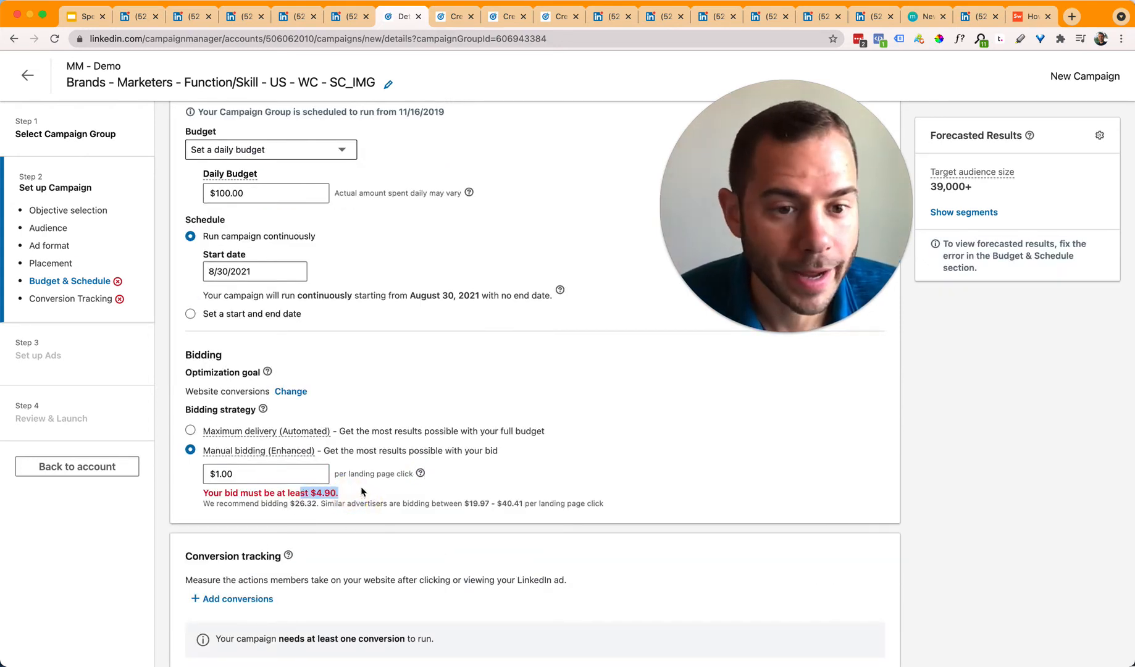
left_click(311, 477)
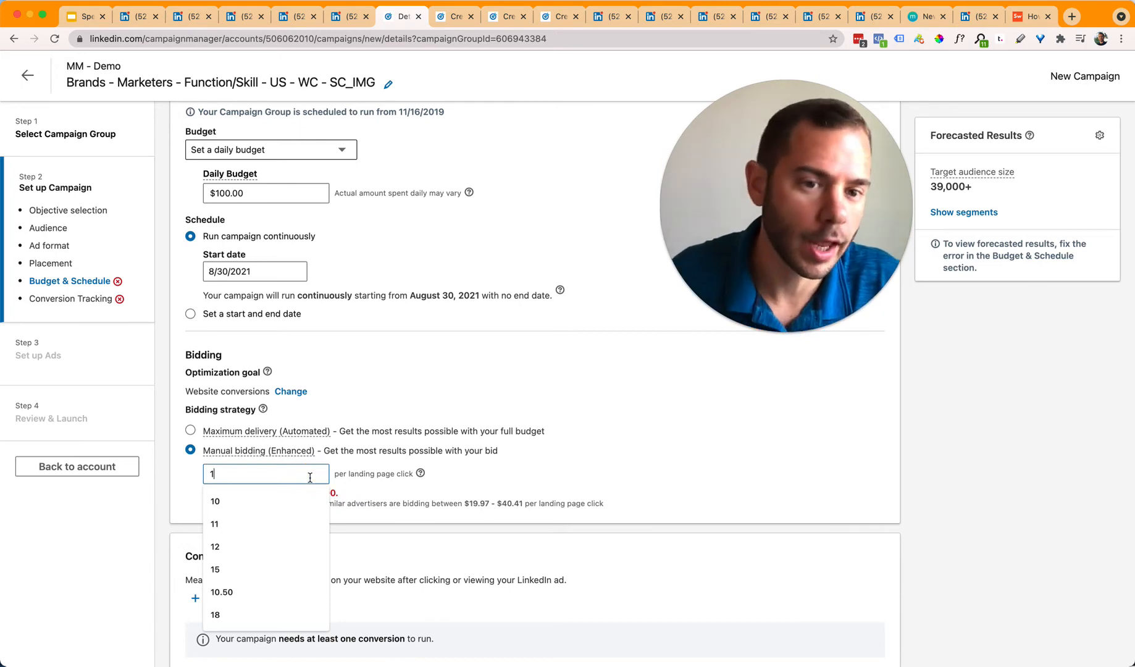
key("BackSpace")
type("8")
key("Tab")
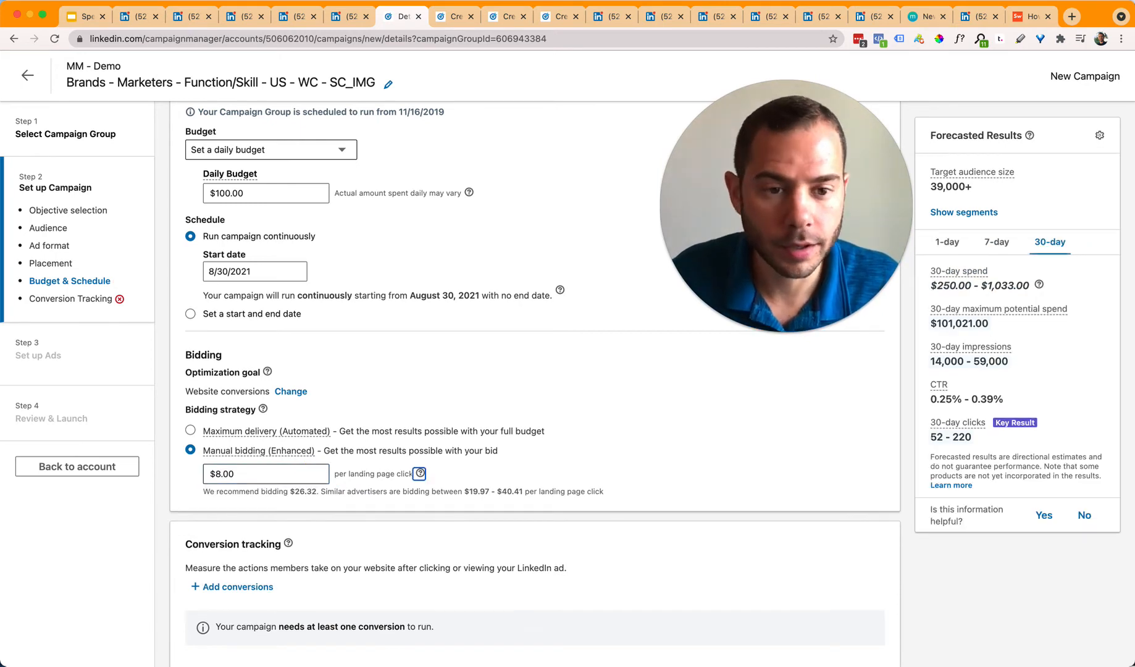
Step: Raise the bid to $15.00 per landing page click
left_click(272, 529)
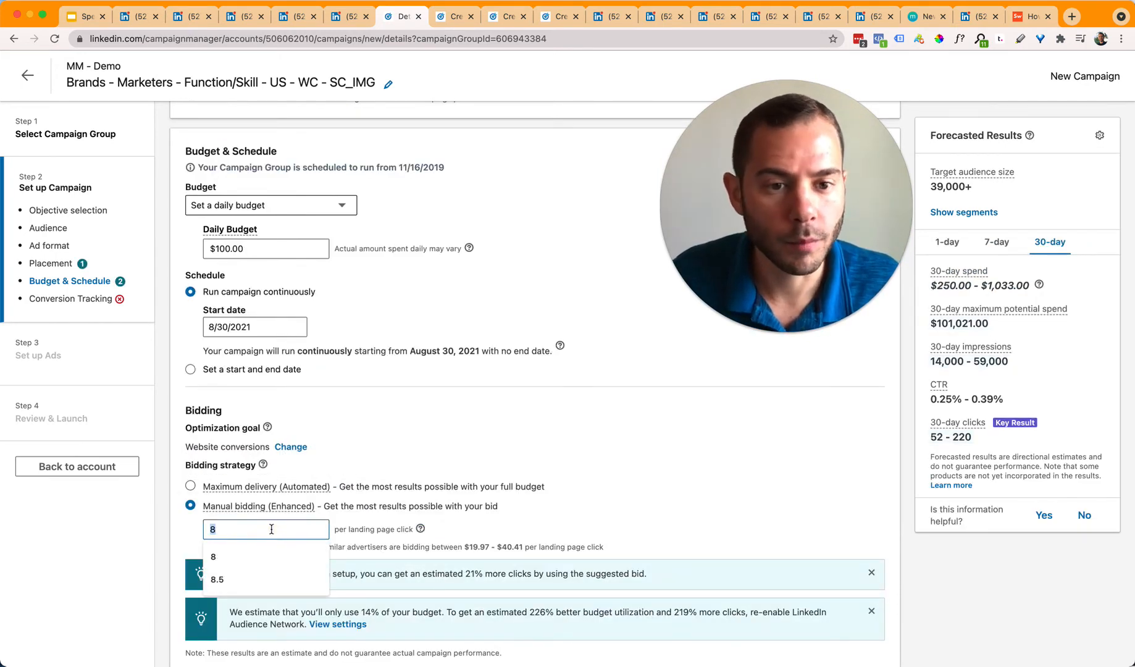
type("15")
key("Tab")
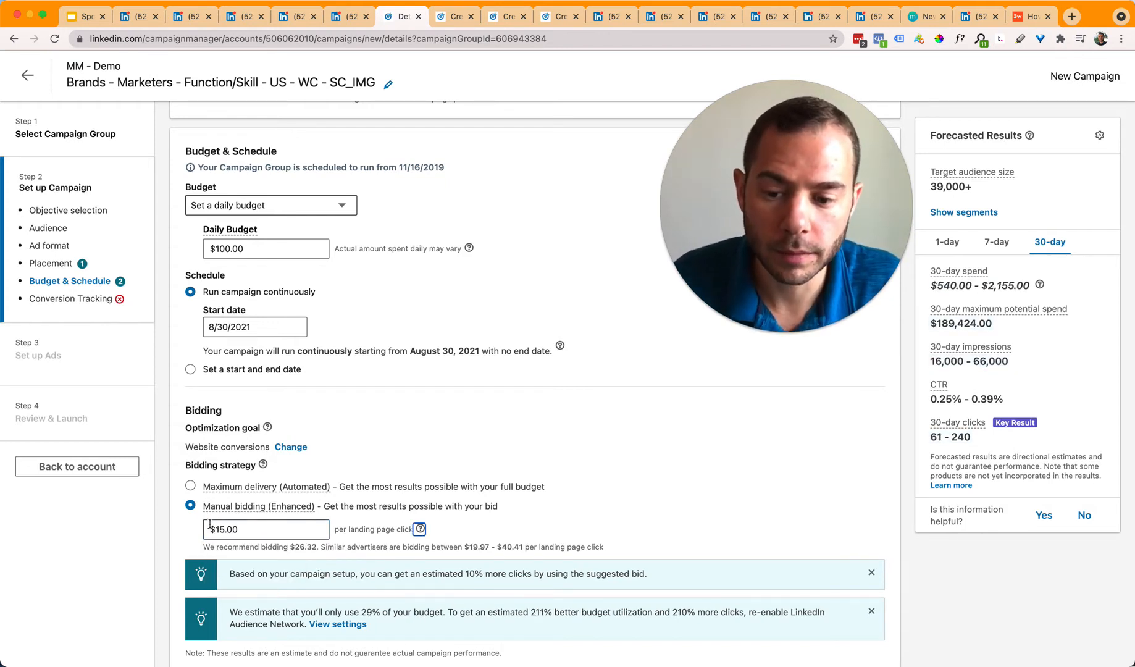
left_click(496, 546)
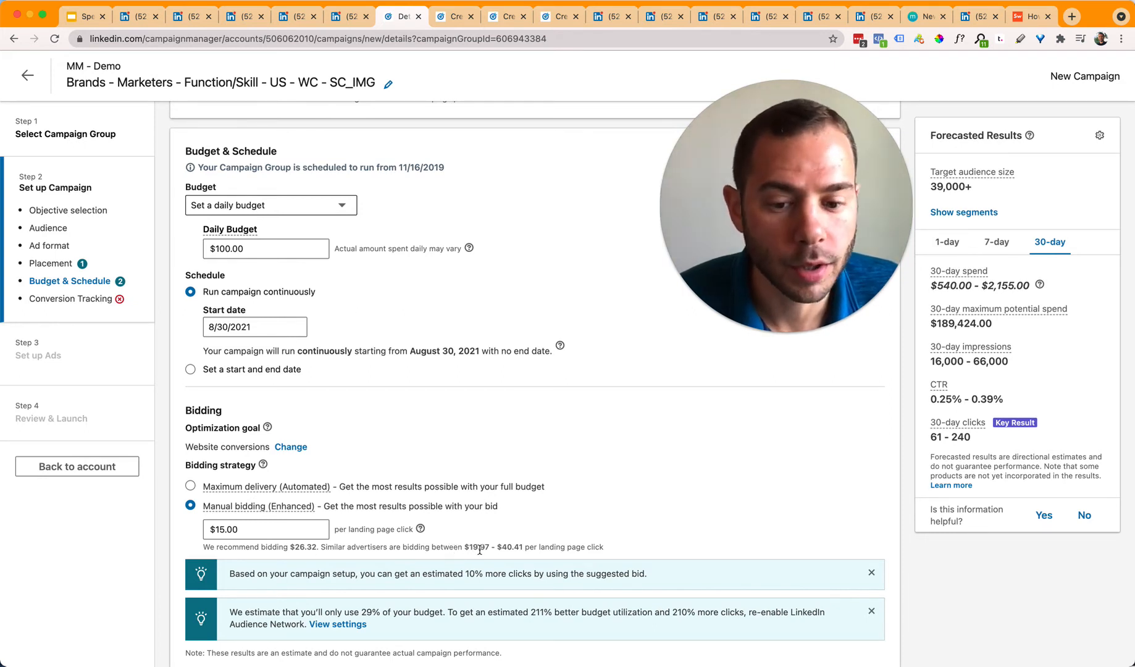
scroll(464, 548, "down", 1)
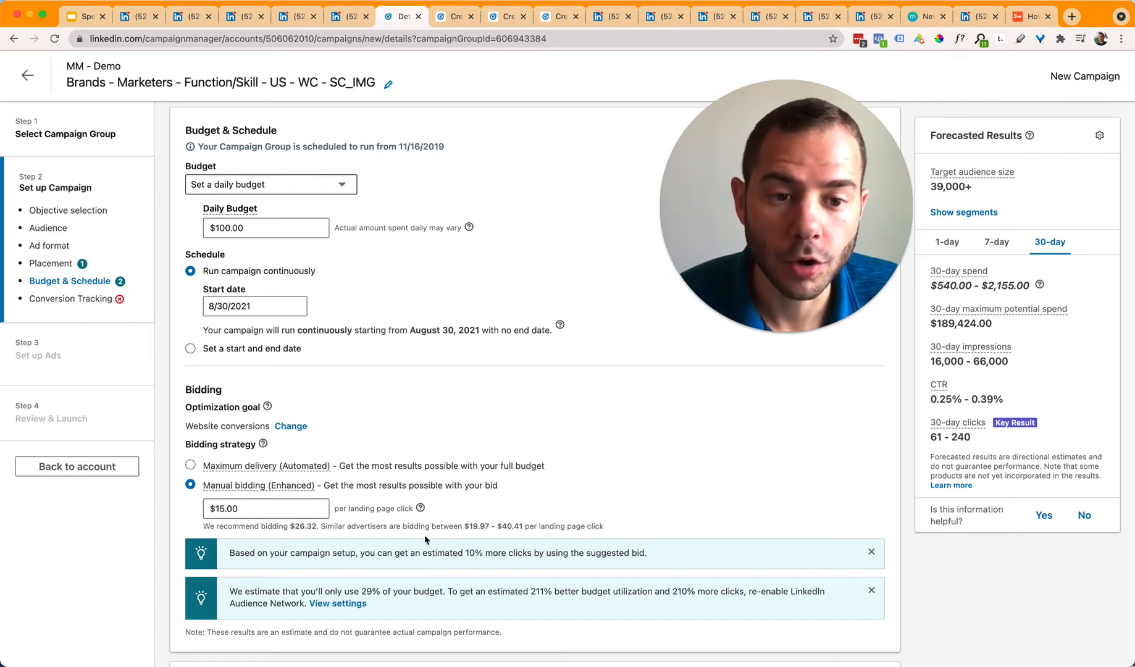
scroll(421, 537, "down", 4)
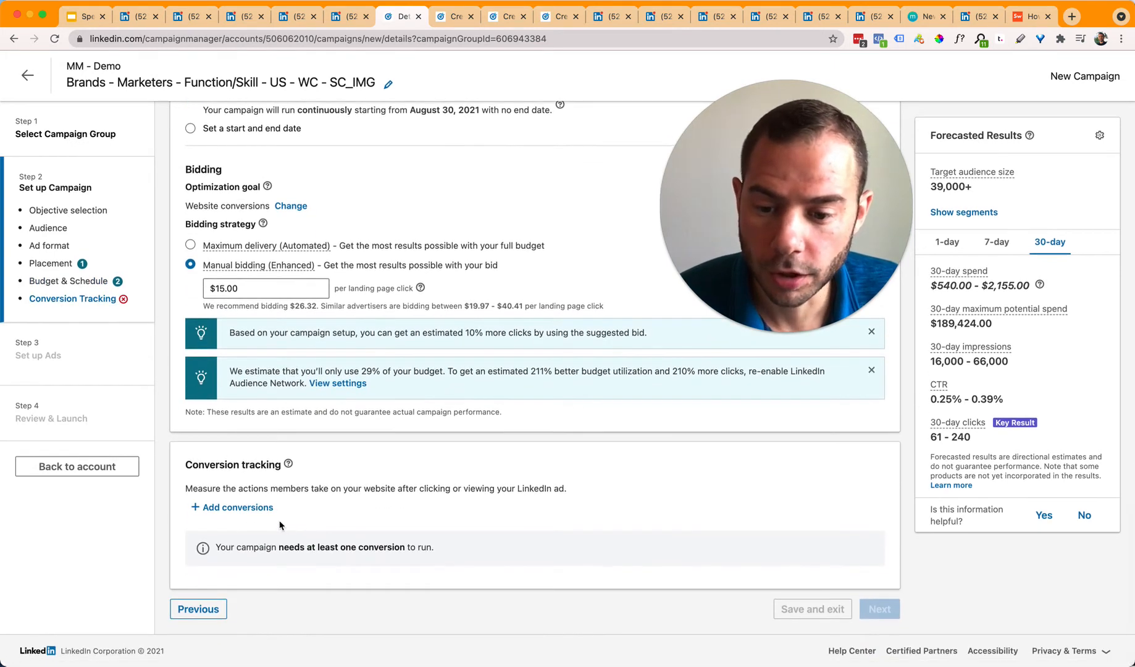
Step: Track the Call Confirmed Page View conversion, then save the campaign draft and continue
left_click(257, 509)
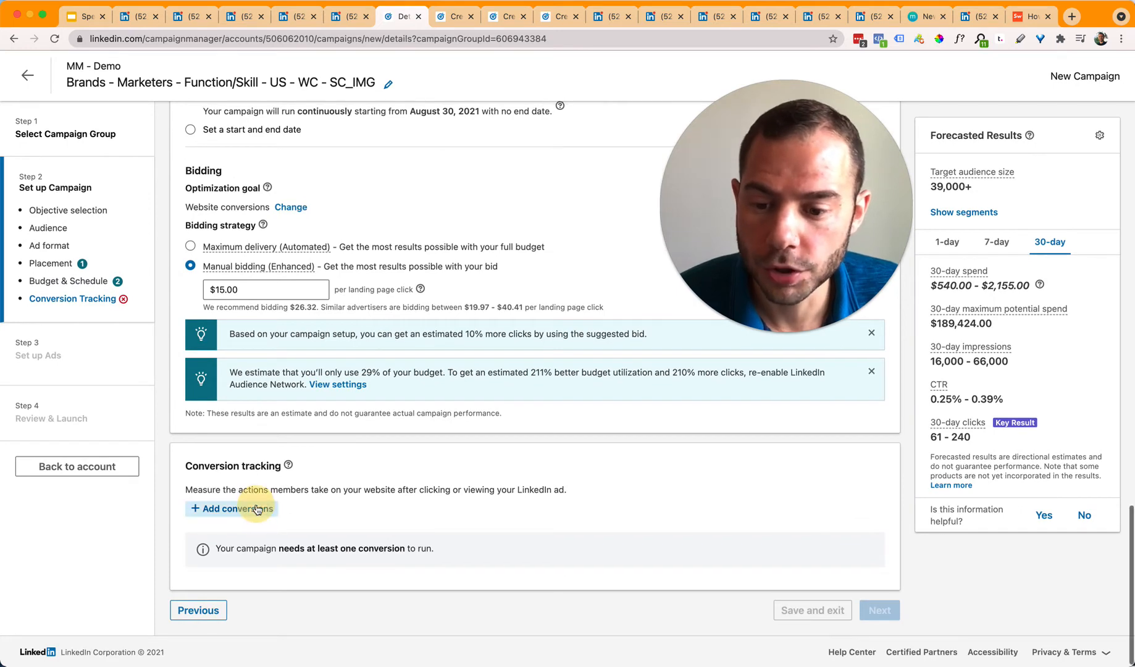
scroll(314, 516, "down", 1)
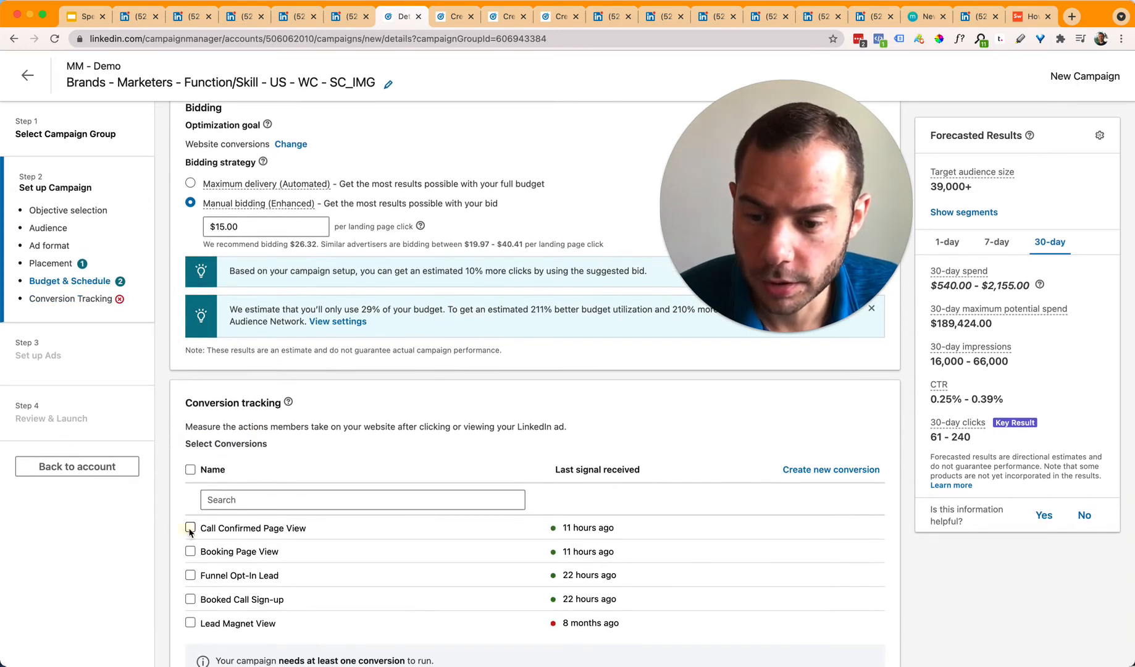
left_click(189, 528)
scroll(432, 556, "down", 2)
left_click(880, 610)
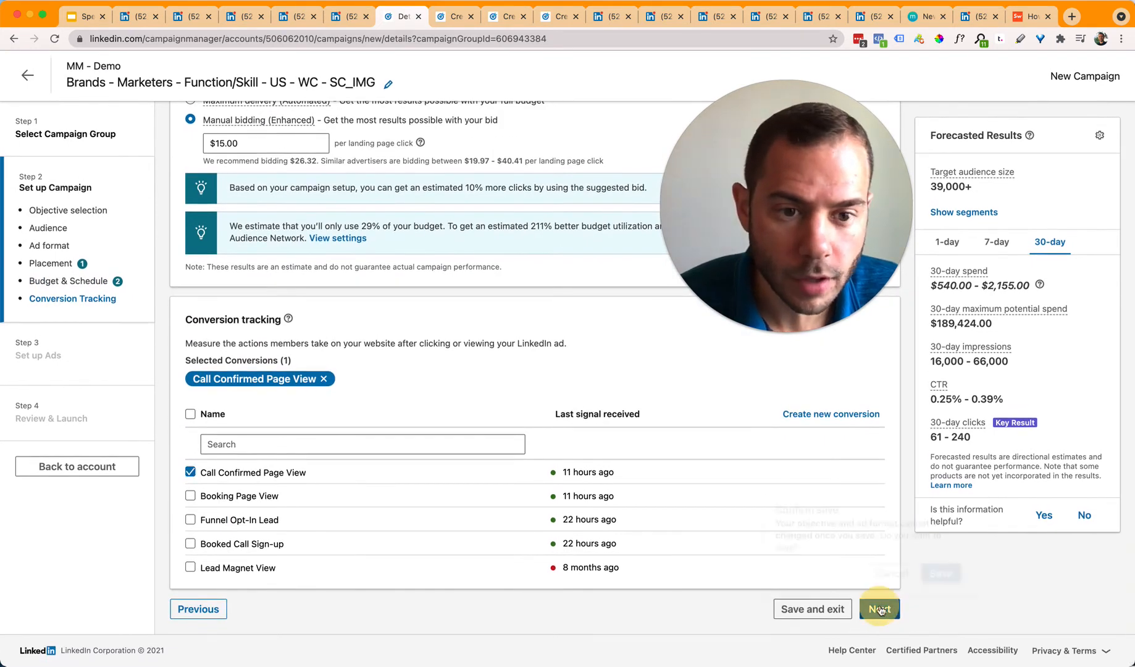
left_click(941, 576)
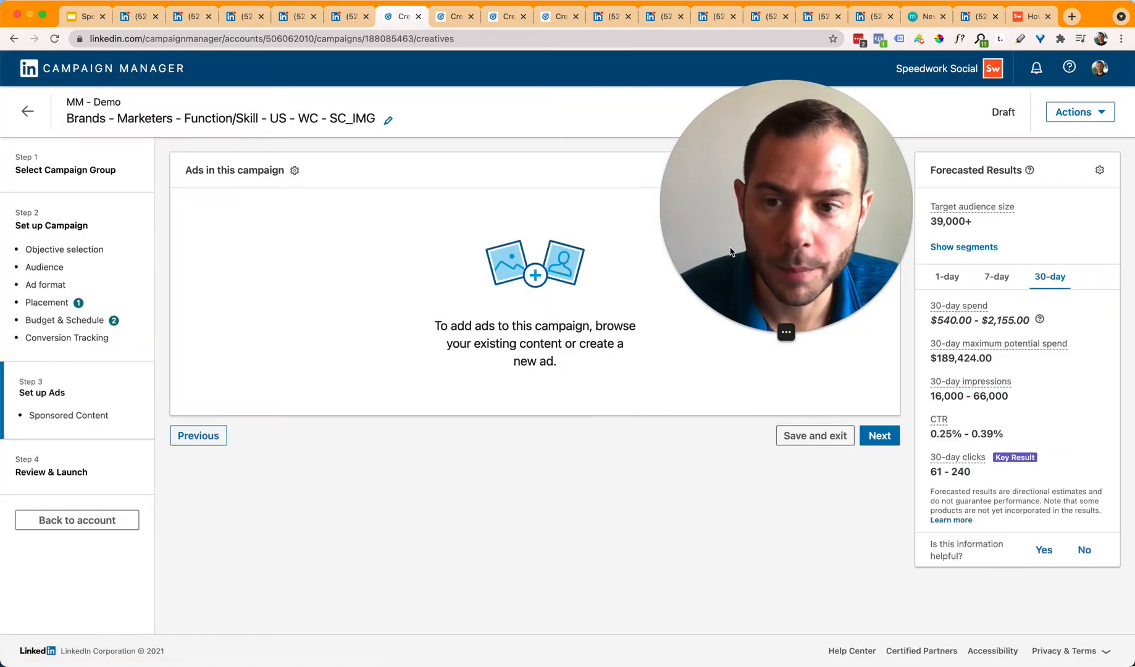
left_click_drag(730, 248, 897, 352)
Step: Browse existing content, previewing the Top Tools for Brand-Building and Modern Guide to Lead Gen posts, then go back
left_click(603, 250)
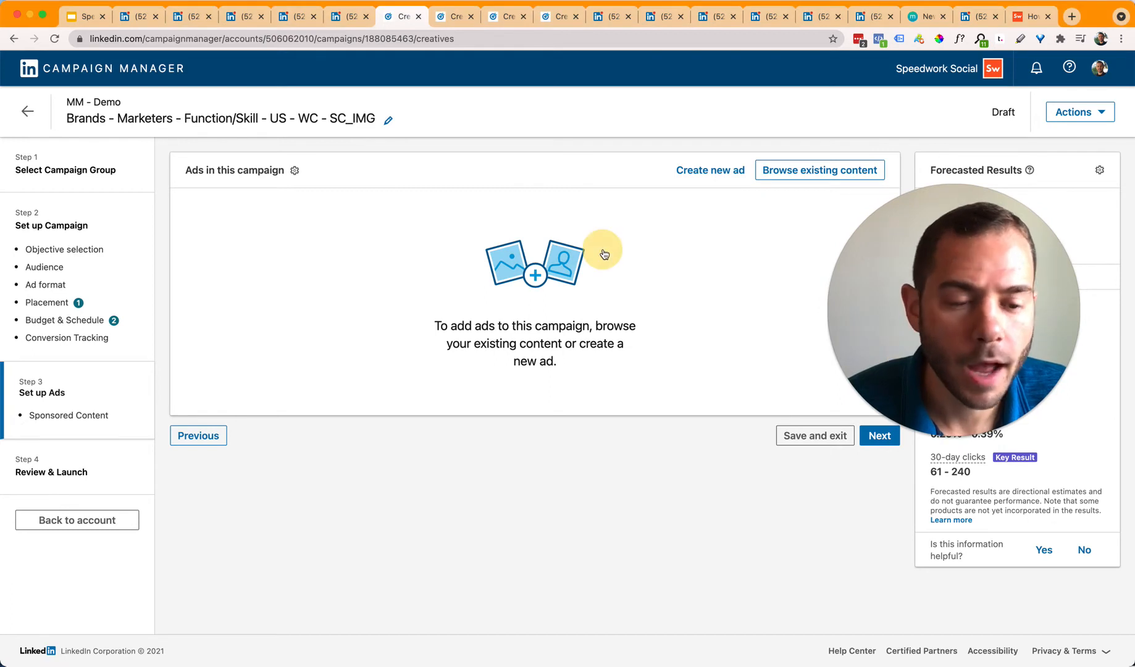
left_click(800, 171)
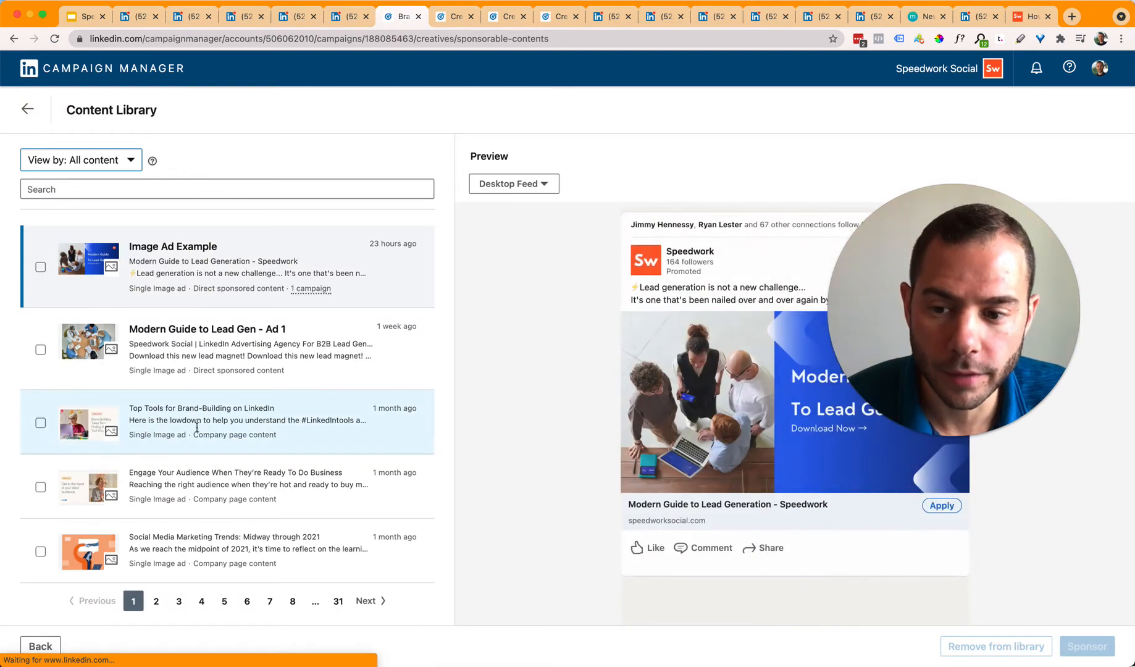
left_click(209, 410)
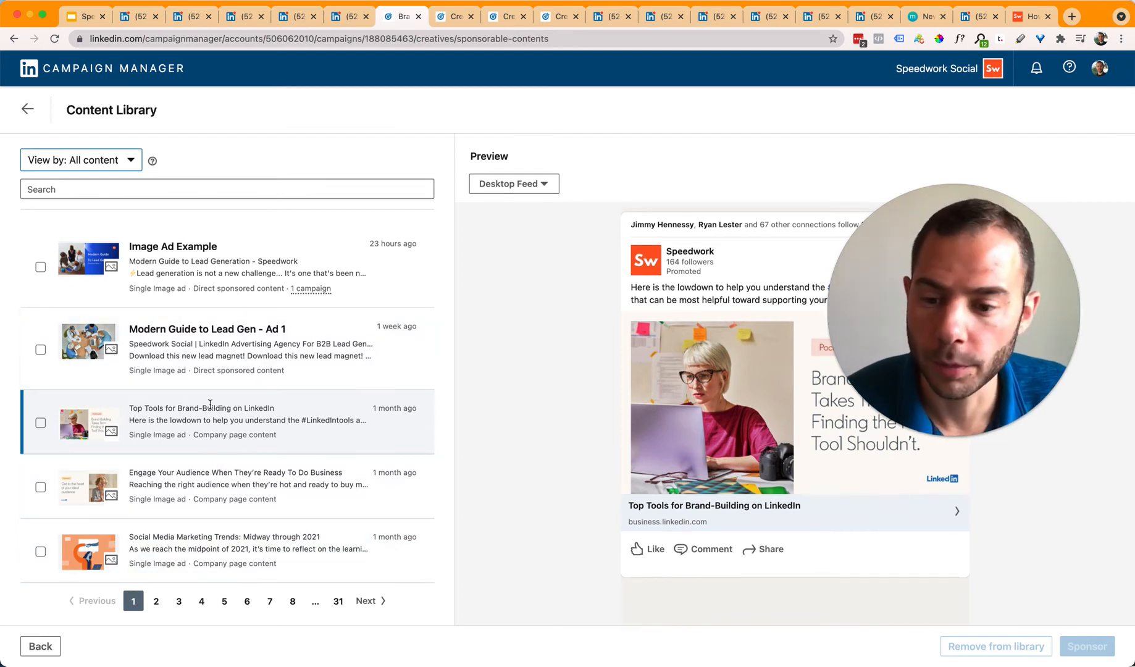
left_click(204, 381)
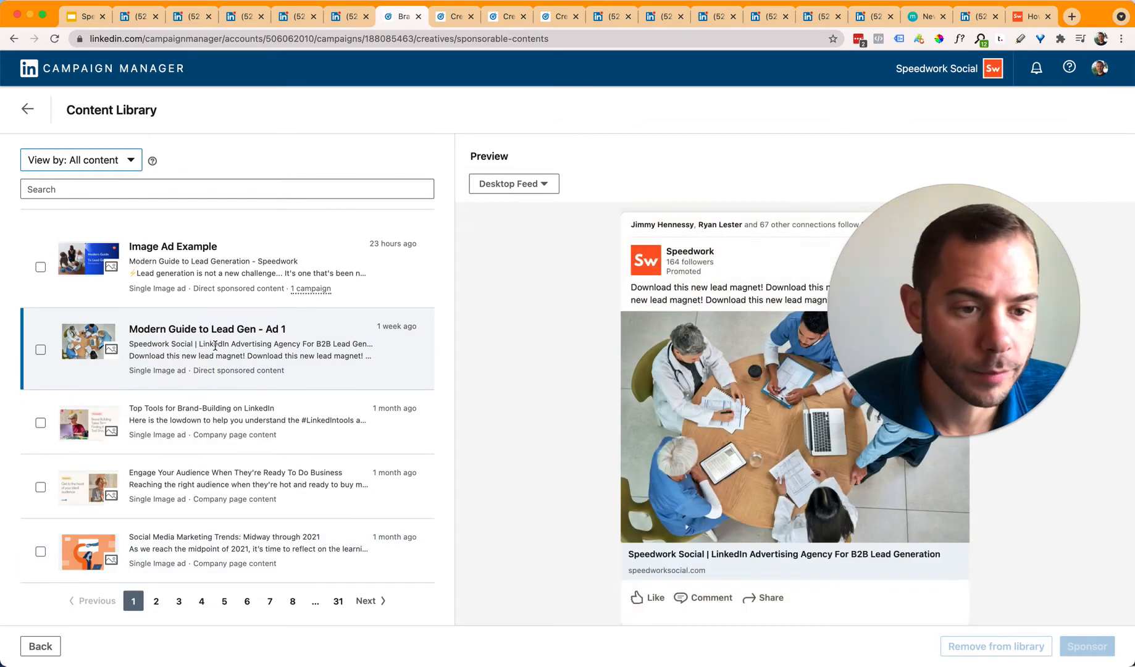
left_click(227, 421)
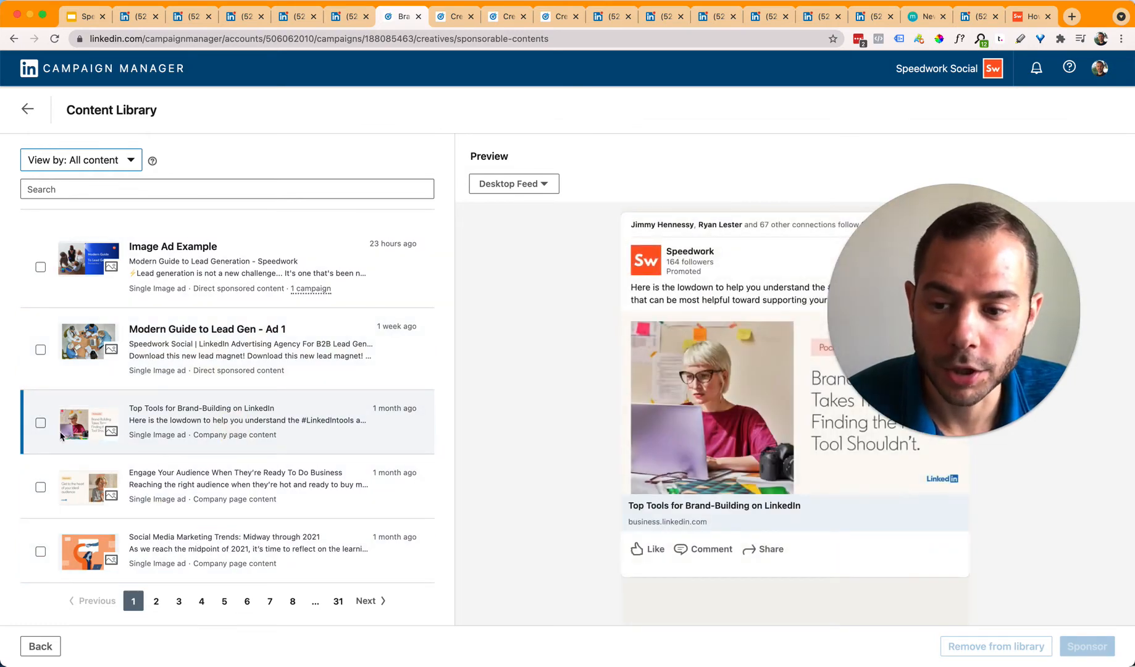
left_click(43, 424)
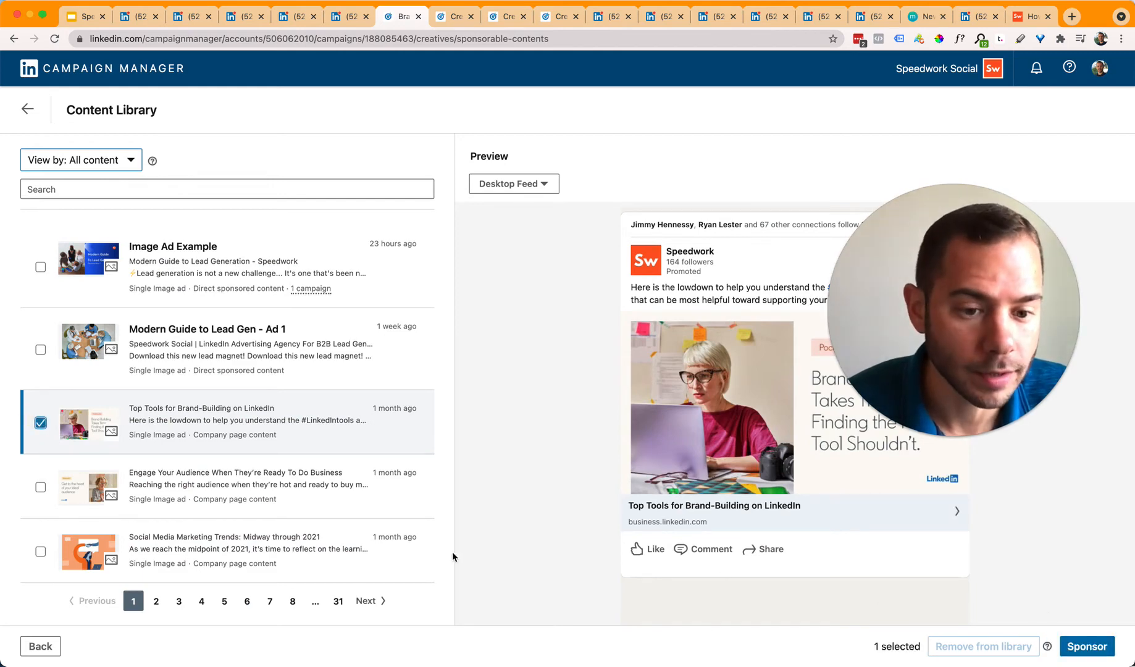
left_click(37, 646)
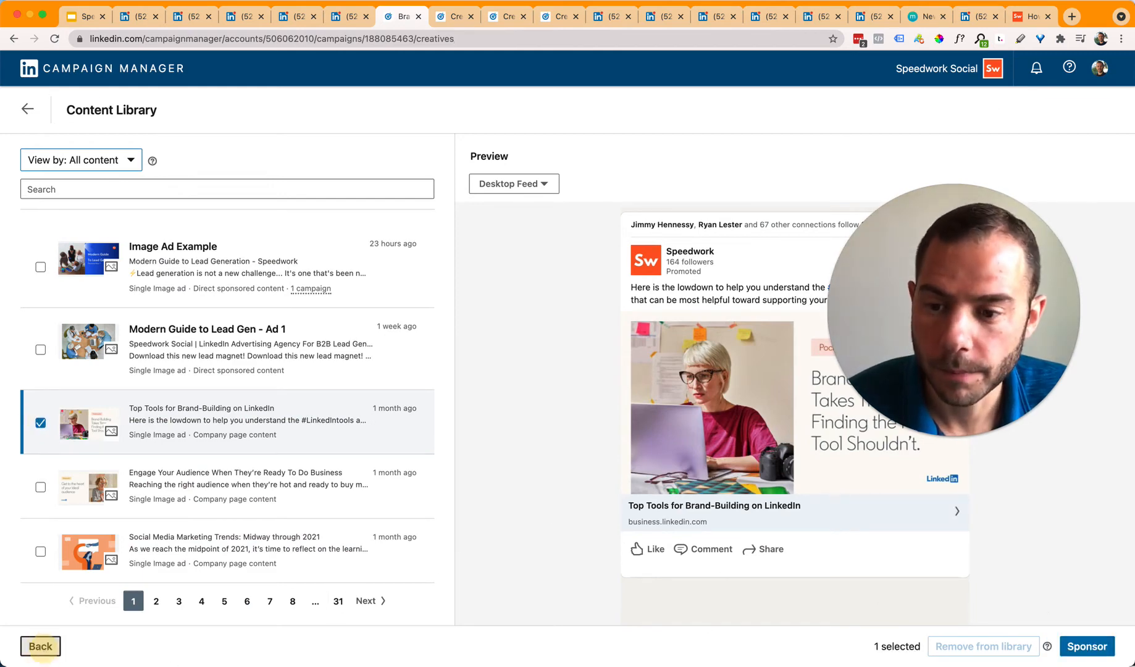
Step: Start a new single image ad with Create new ad
left_click(609, 310)
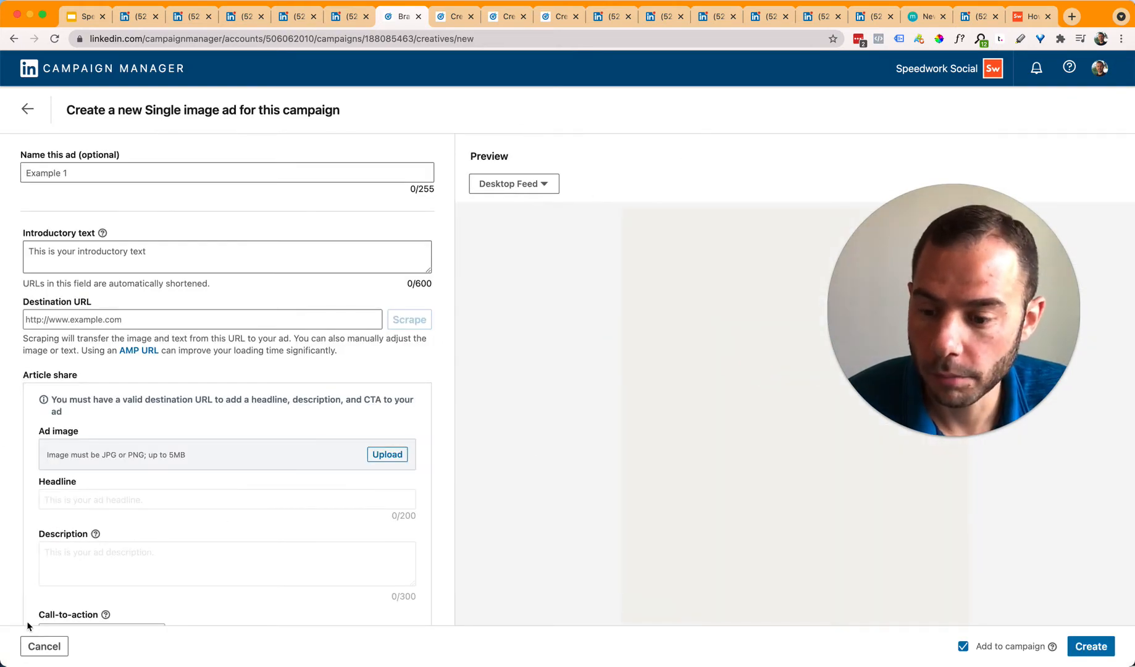
left_click(39, 647)
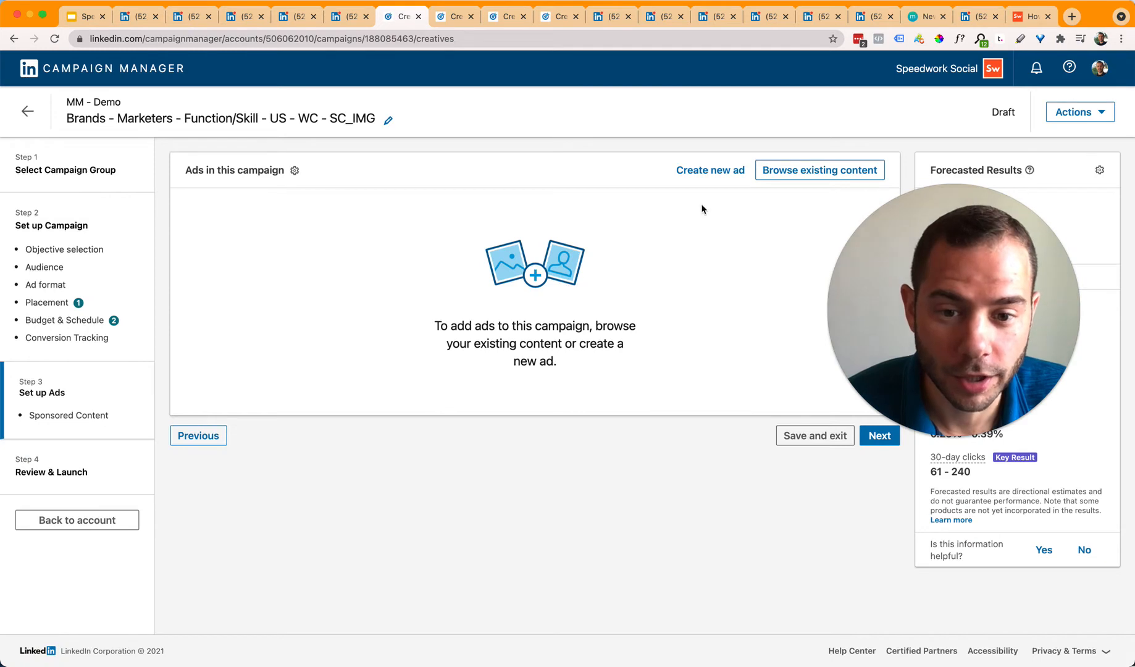
left_click(713, 171)
scroll(292, 500, "down", 2)
Step: Name the ad 'Test Image Ad'
scroll(292, 500, "up", 2)
scroll(712, 481, "down", 1)
scroll(692, 477, "up", 2)
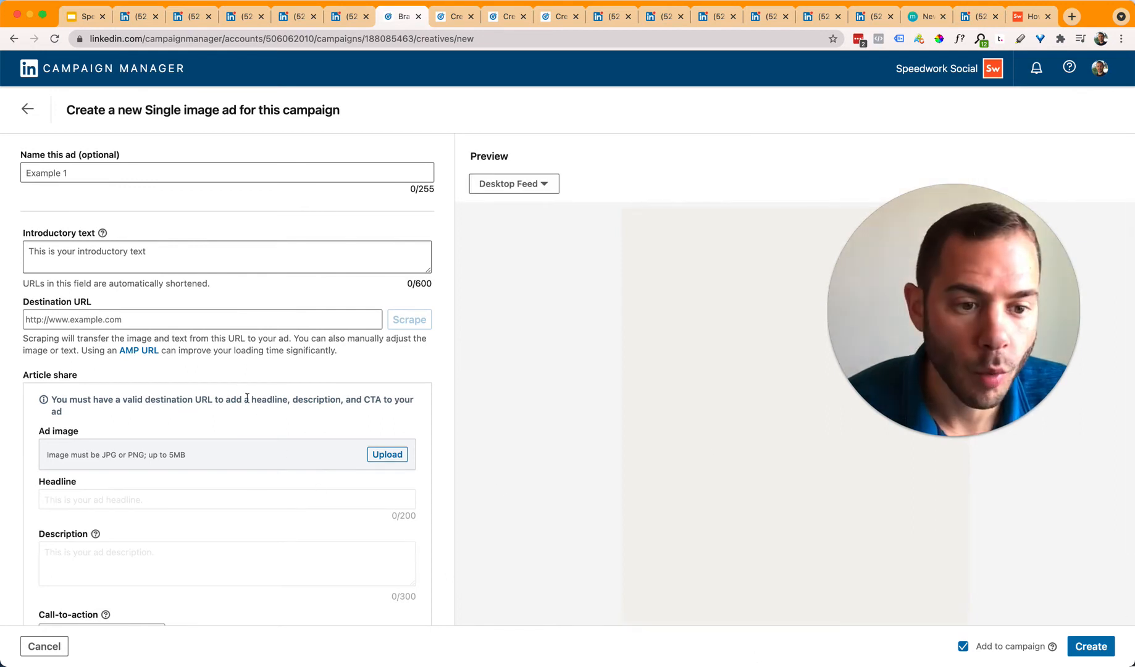
left_click(184, 170)
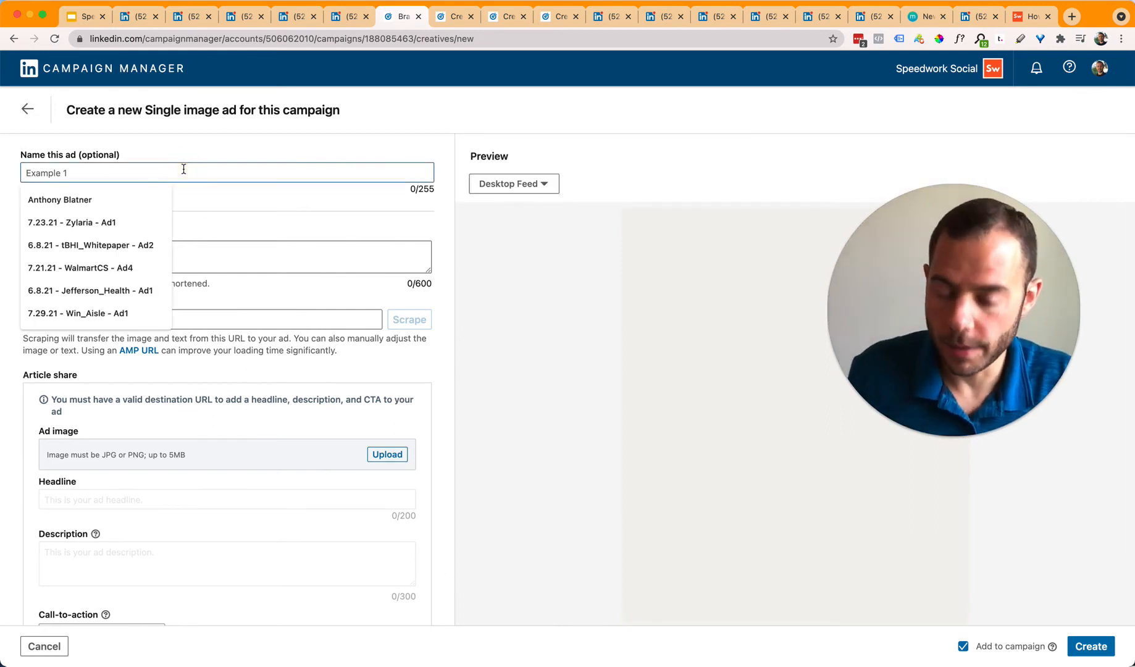
type("Test ")
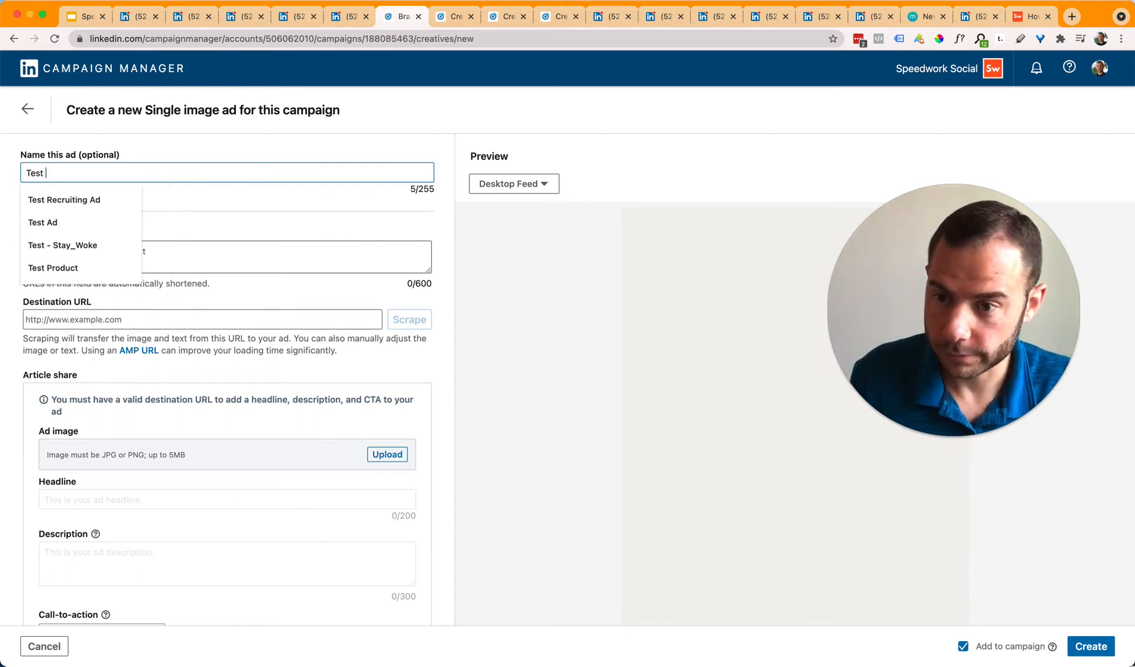
type("Smage Ad")
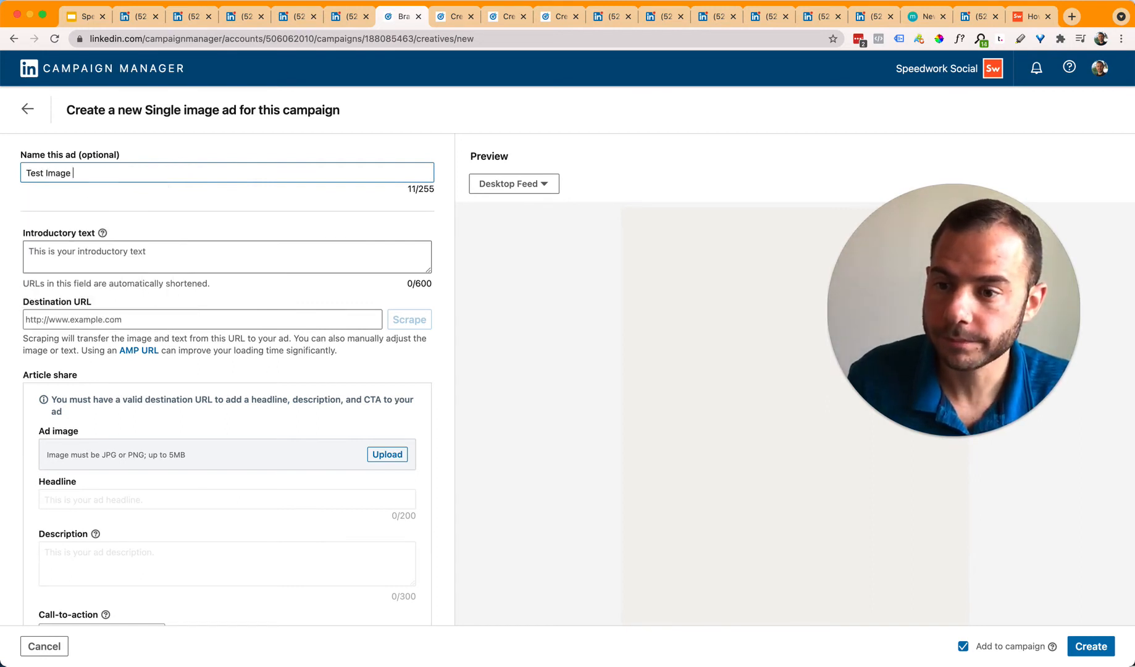
Step: Paste the lead-generation ad copy into Introductory text and remove the trailing line break
left_click(181, 245)
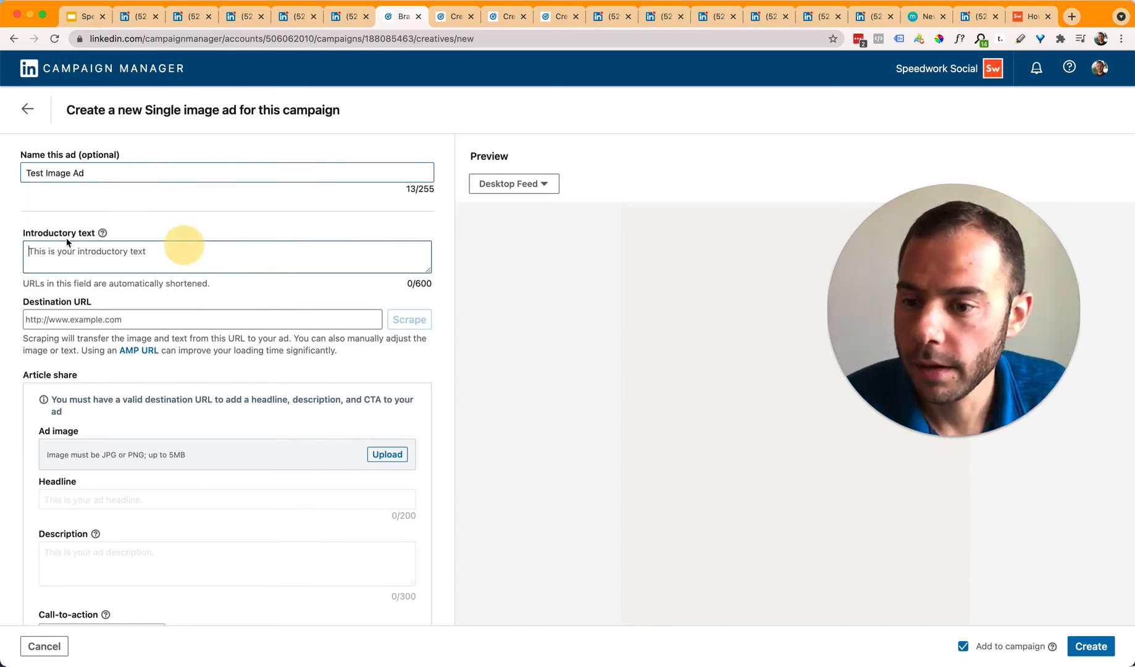
left_click(103, 233)
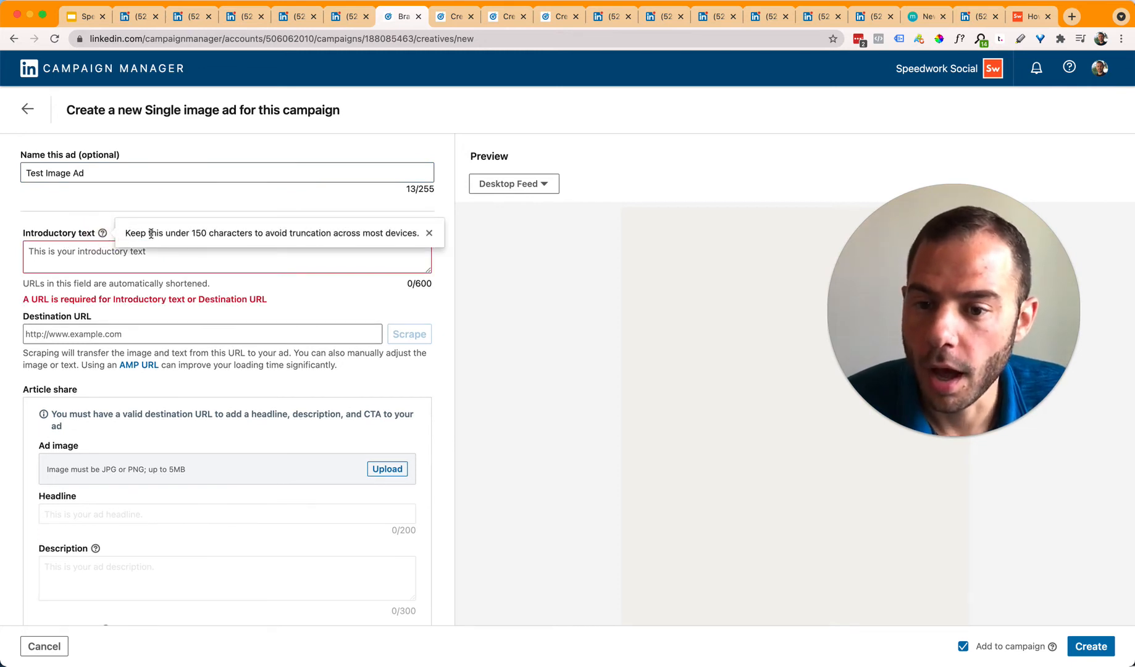
left_click(242, 248)
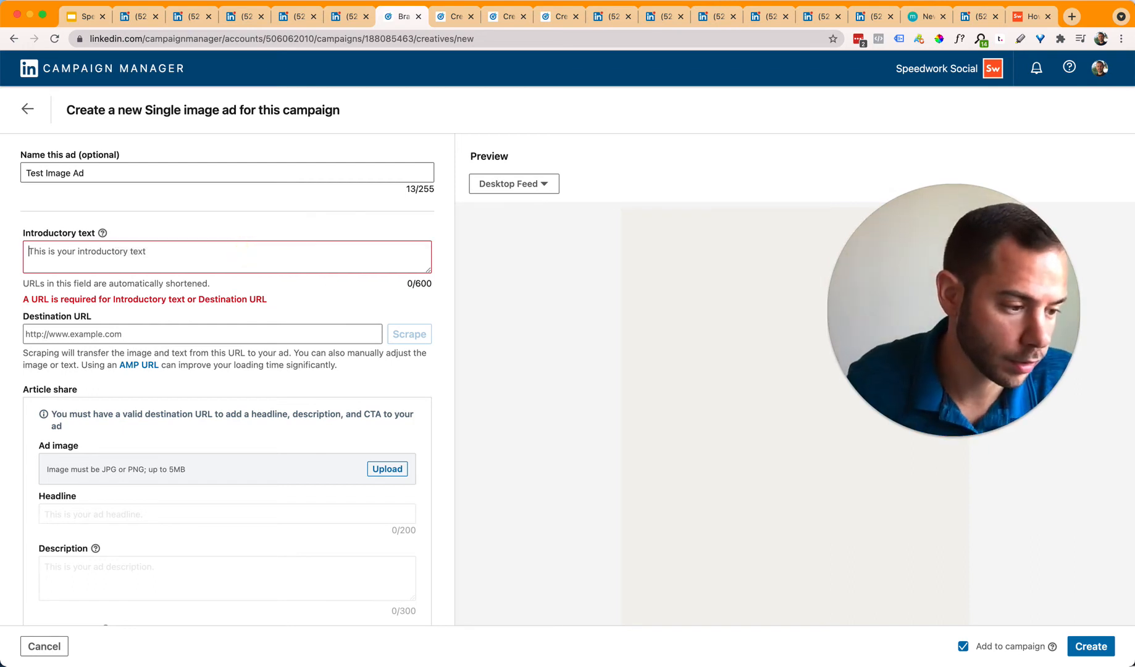
key("super+Tab")
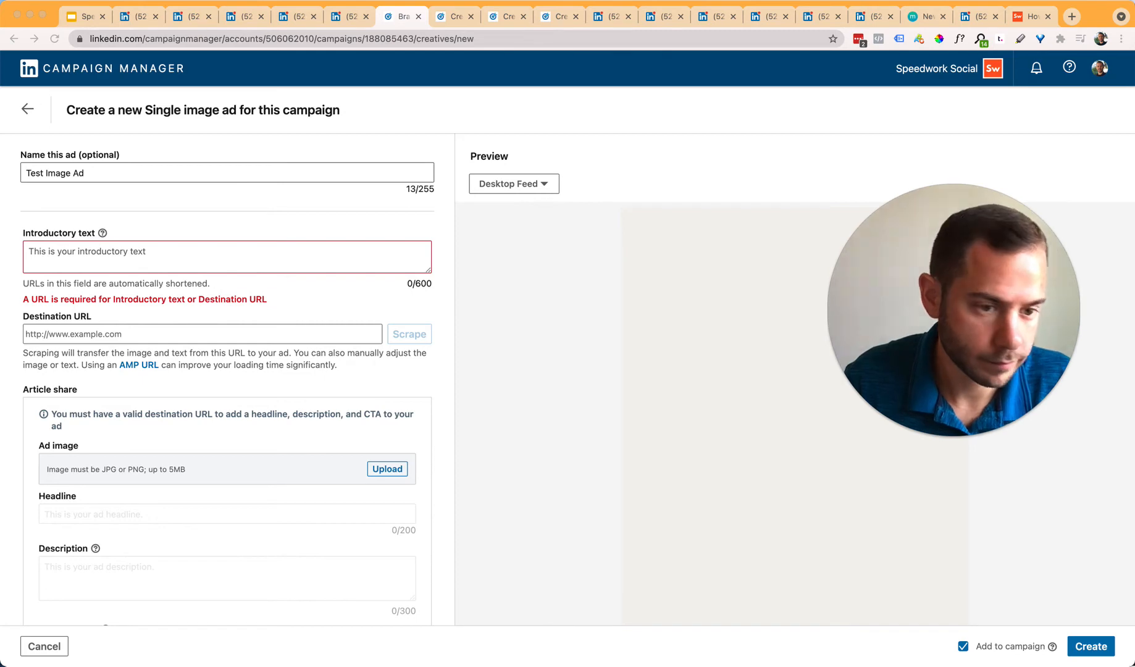
left_click(83, 249)
key("super+v")
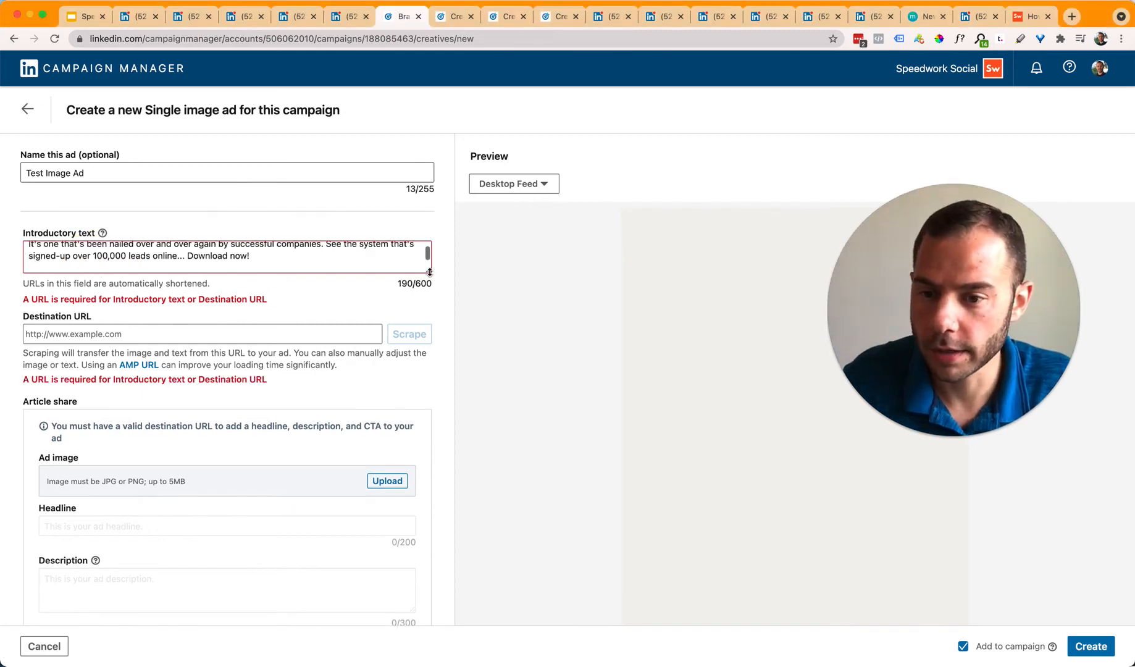
key("BackSpace")
Step: Focus the Destination URL field, then switch to Speedwork's LinkedIn-ads blog post
left_click(277, 334)
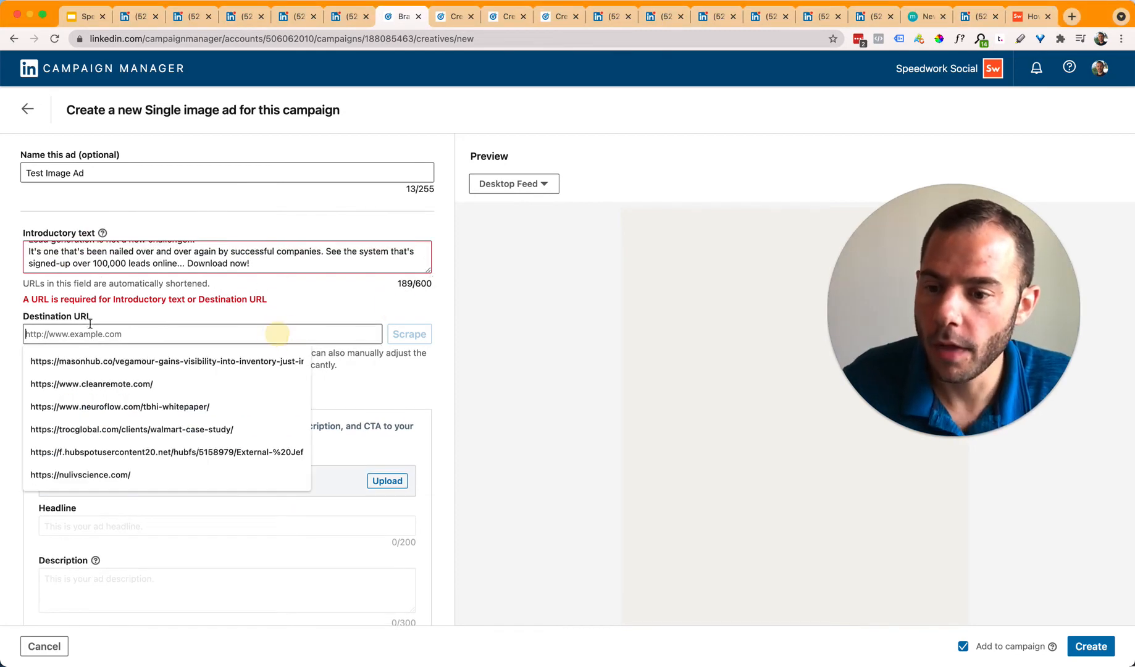
left_click(351, 315)
left_click(137, 331)
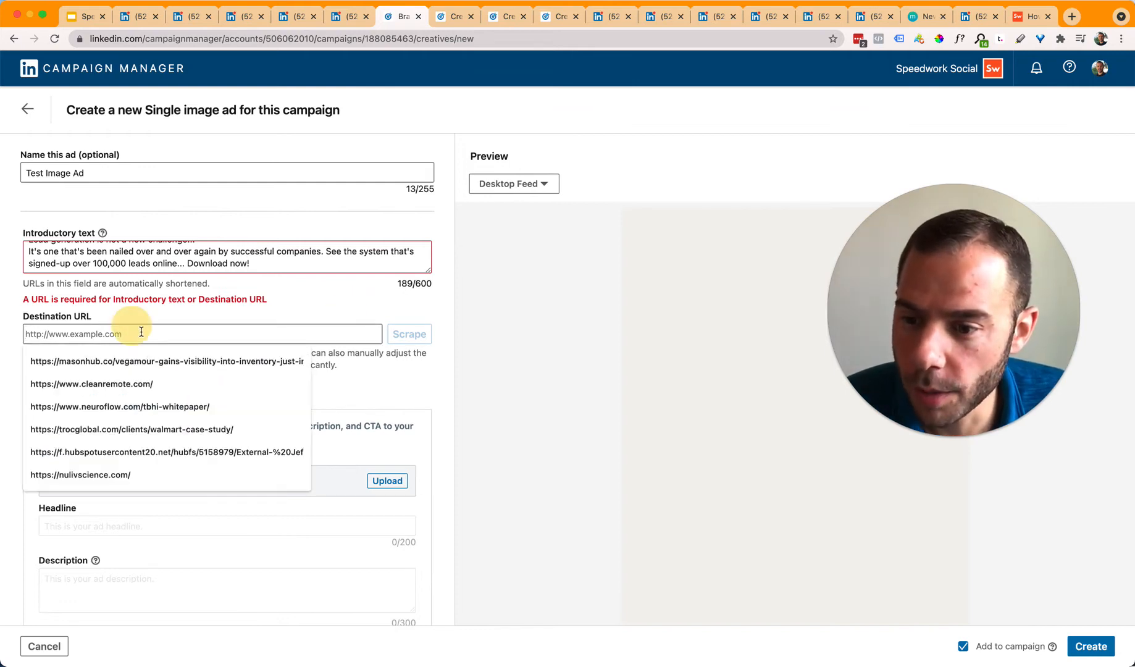
left_click(173, 319)
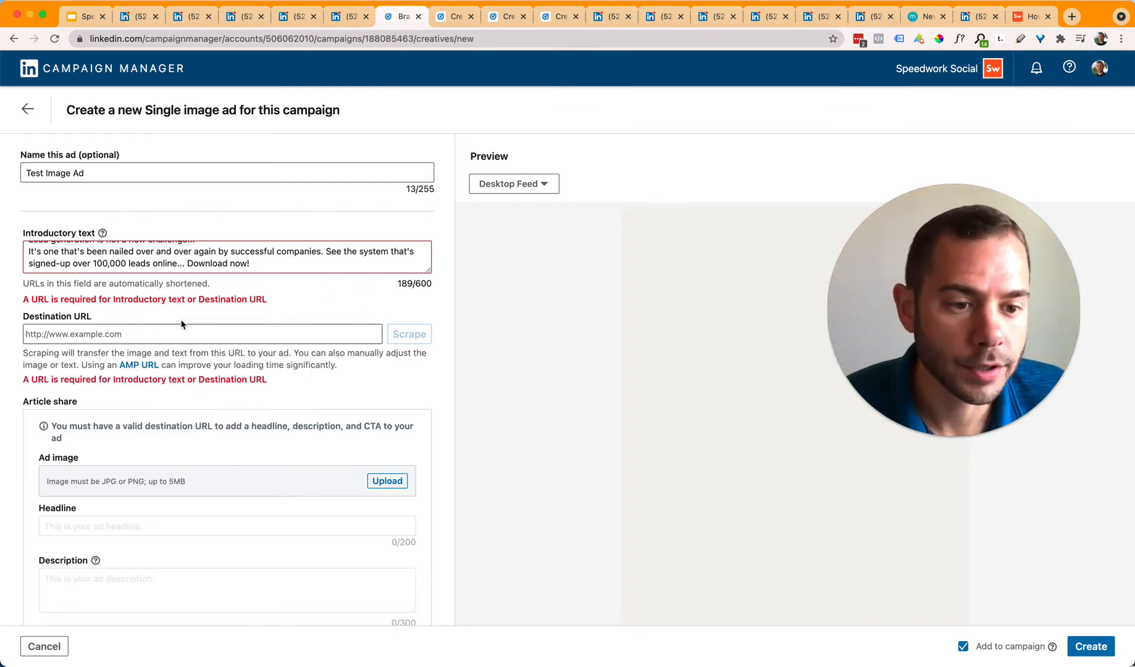
left_click(139, 334)
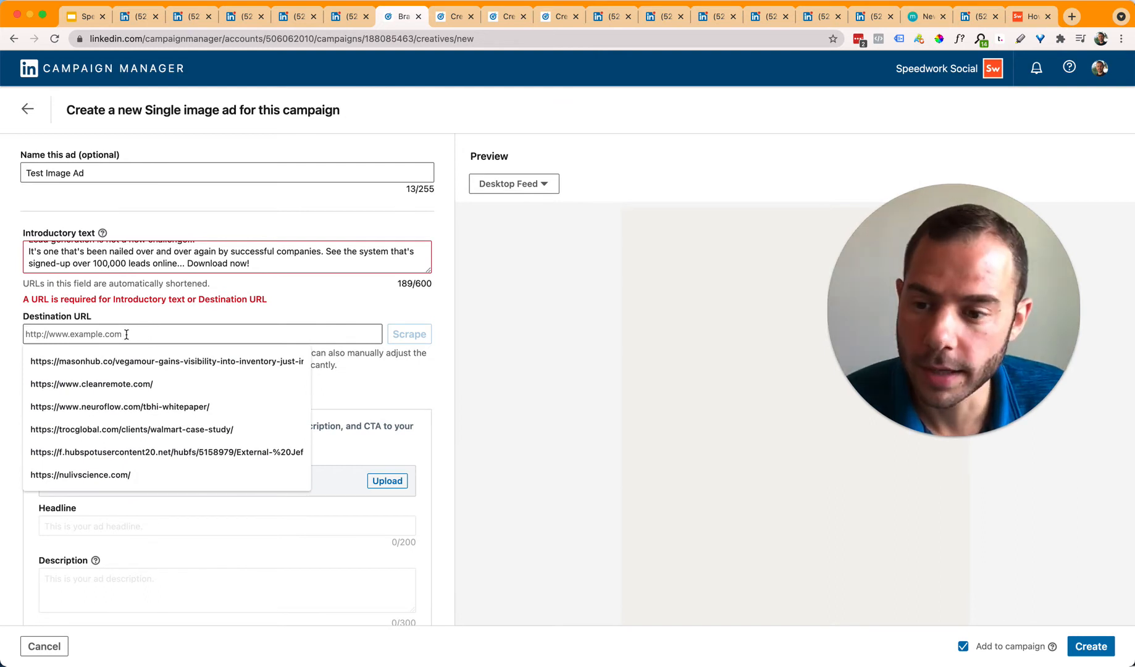
left_click(1024, 21)
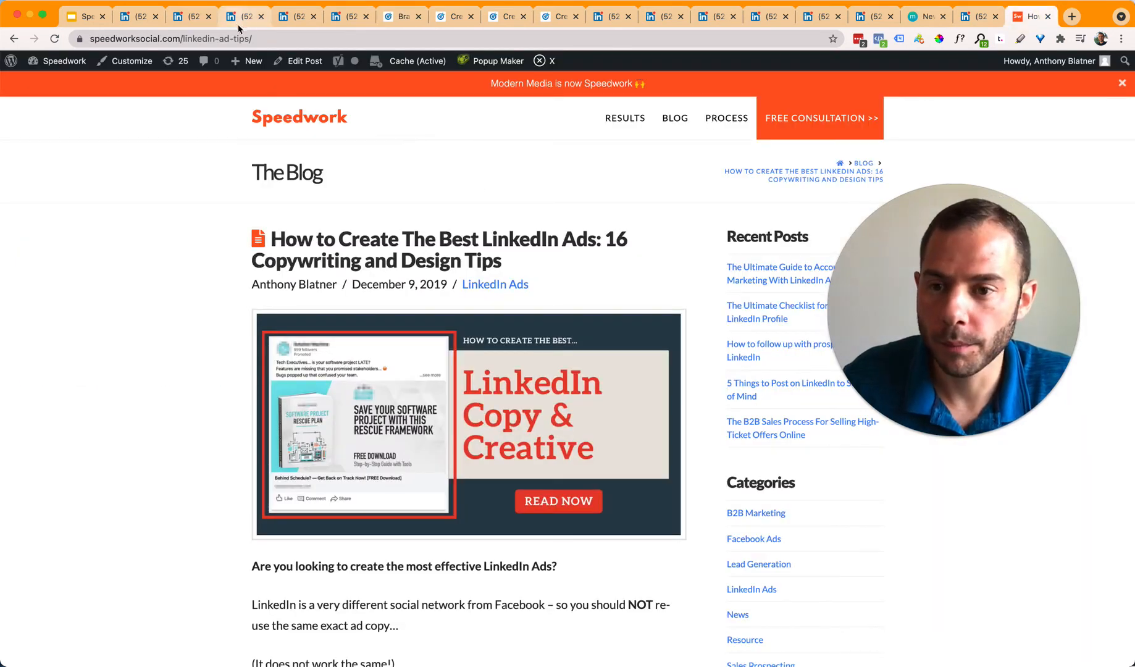
Step: Paste the blog post URL as destination, scrape its details, and remove the scraped image
left_click(76, 21)
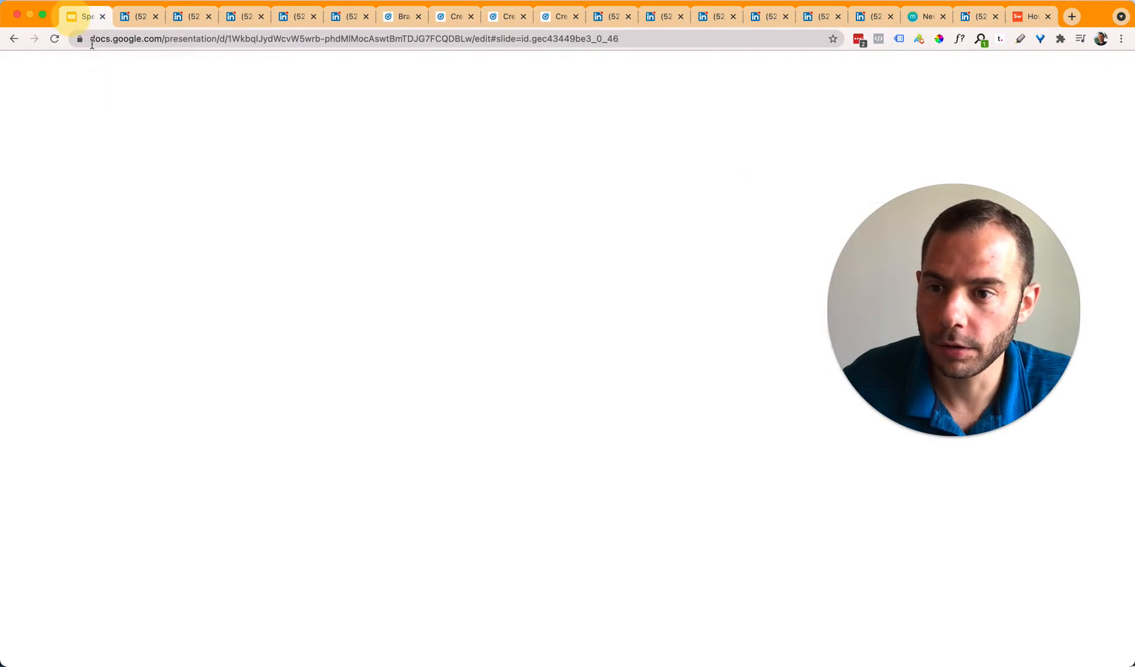
left_click(400, 17)
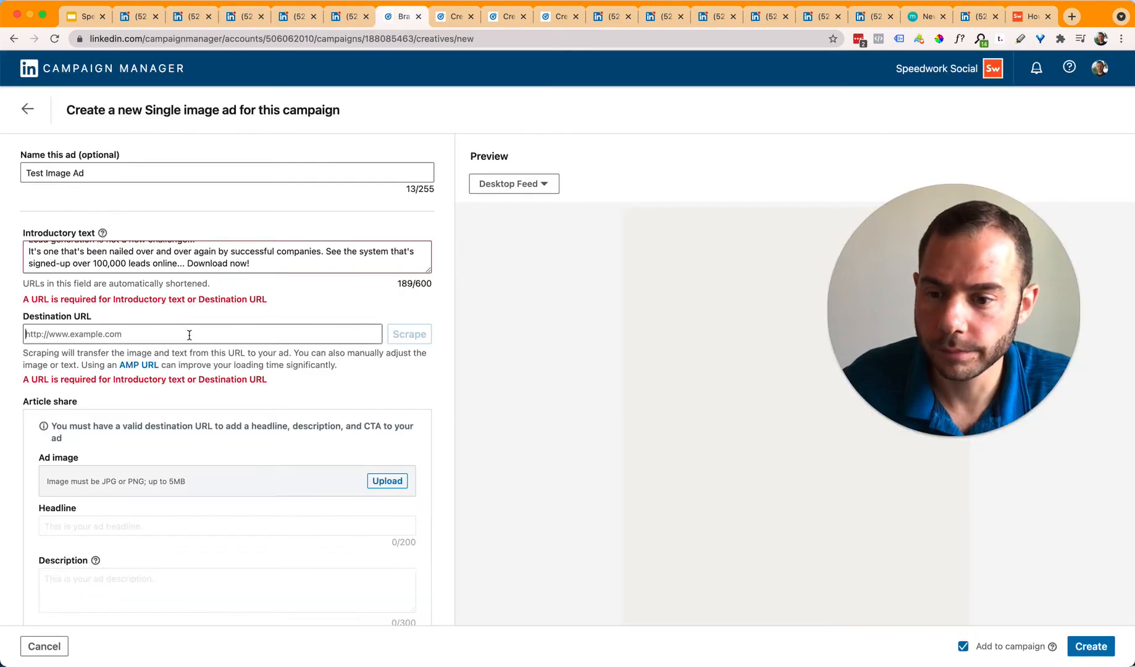
left_click(192, 333)
type("https://speedworksocial.com/linkedin-ad-tips/")
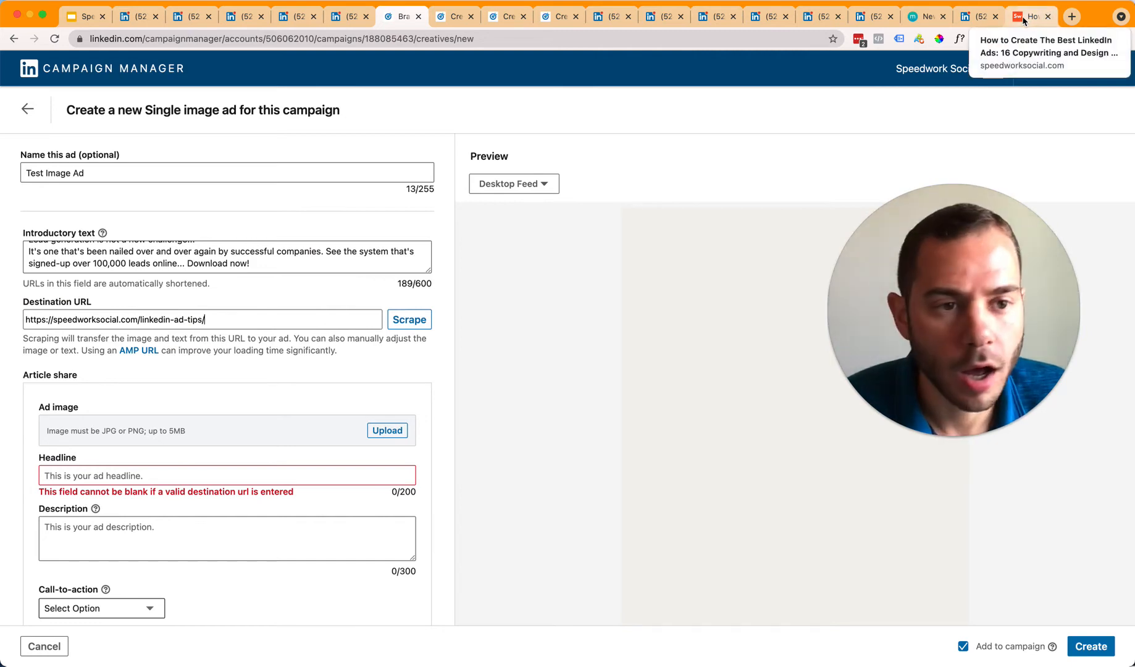
left_click(412, 319)
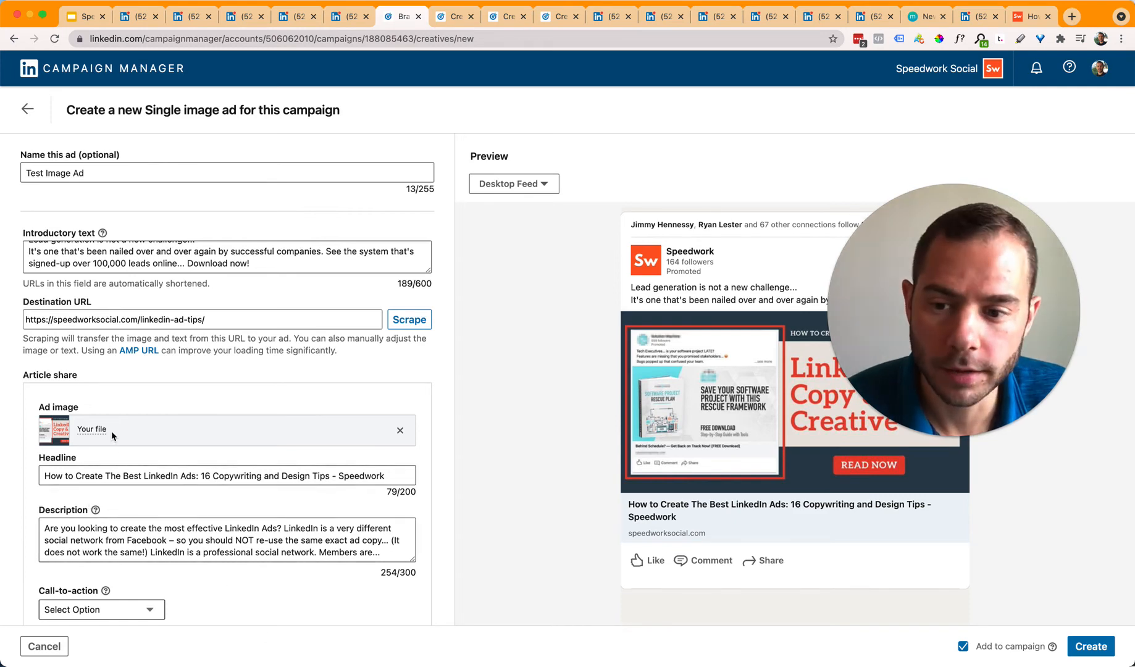
left_click(400, 432)
left_click(336, 483)
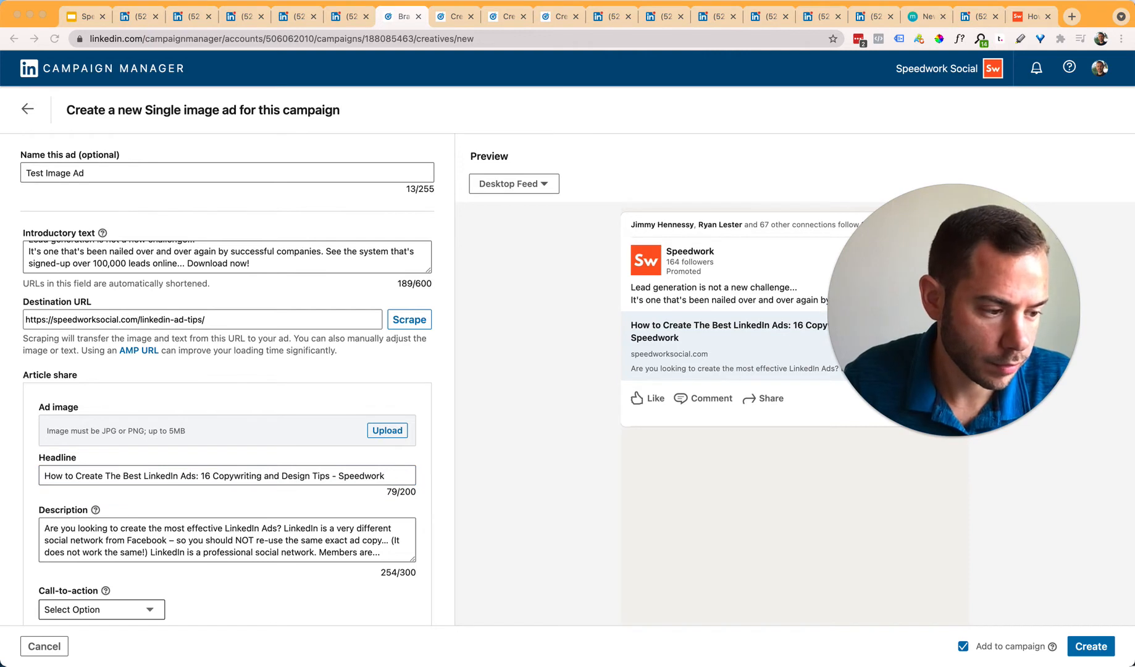
left_click(258, 319)
type("a")
type("https://speedworksocial.com/guide/")
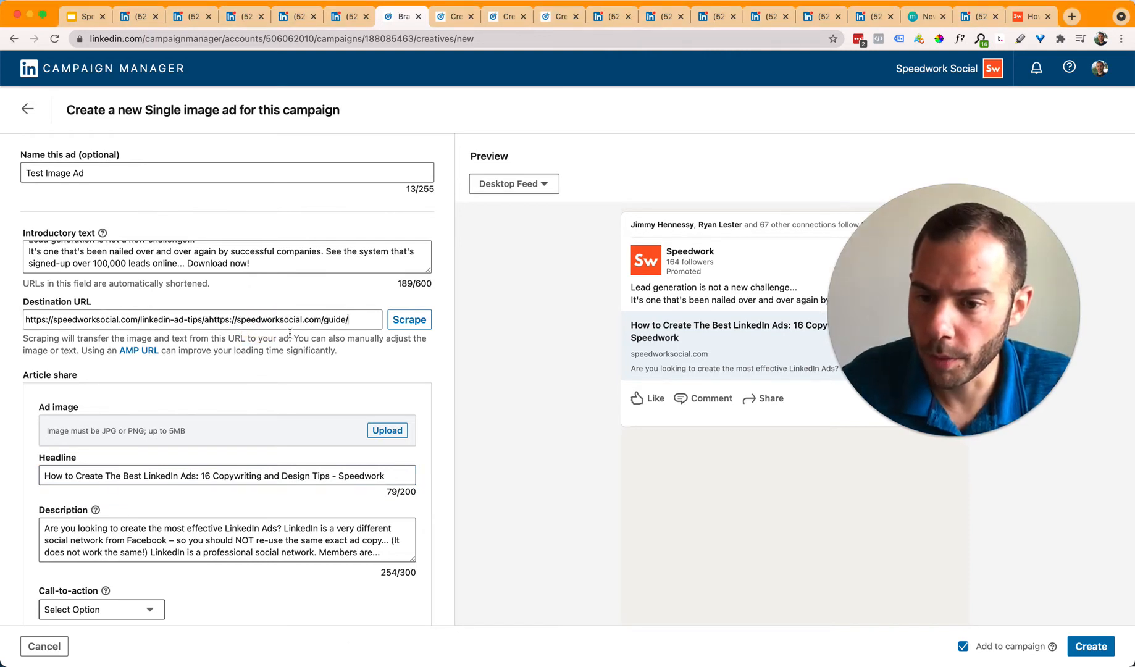
key("super+a")
type("https://speedworksocial.com/guide/")
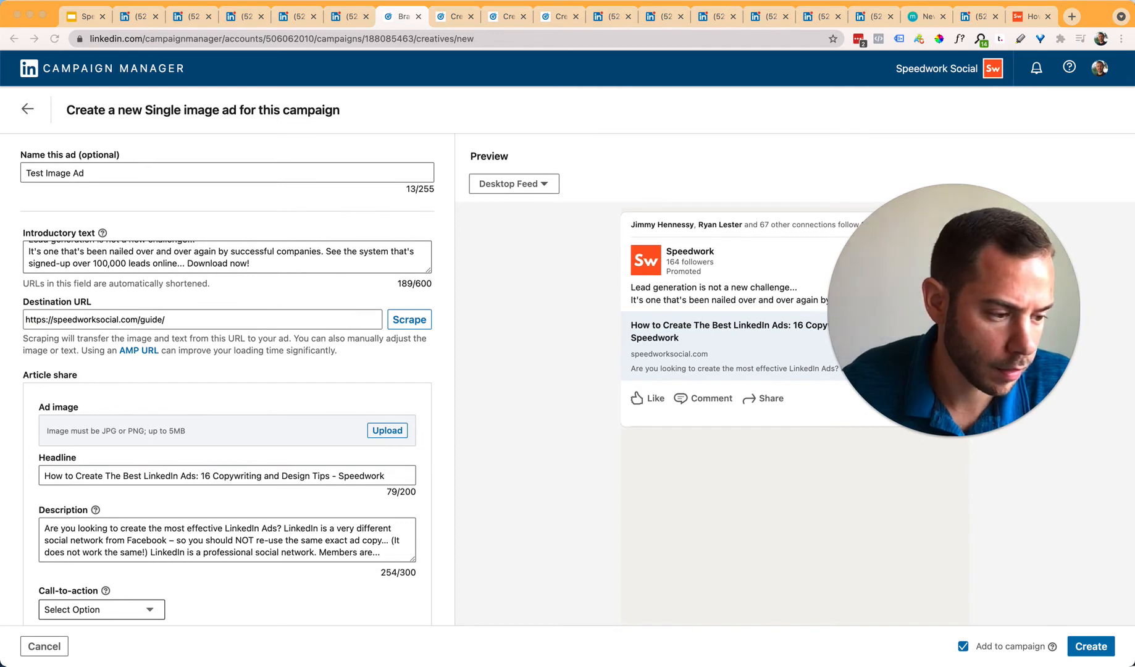
left_click(195, 472)
key("super+a")
type("Modern Guide to Lead Generation - Speedwork")
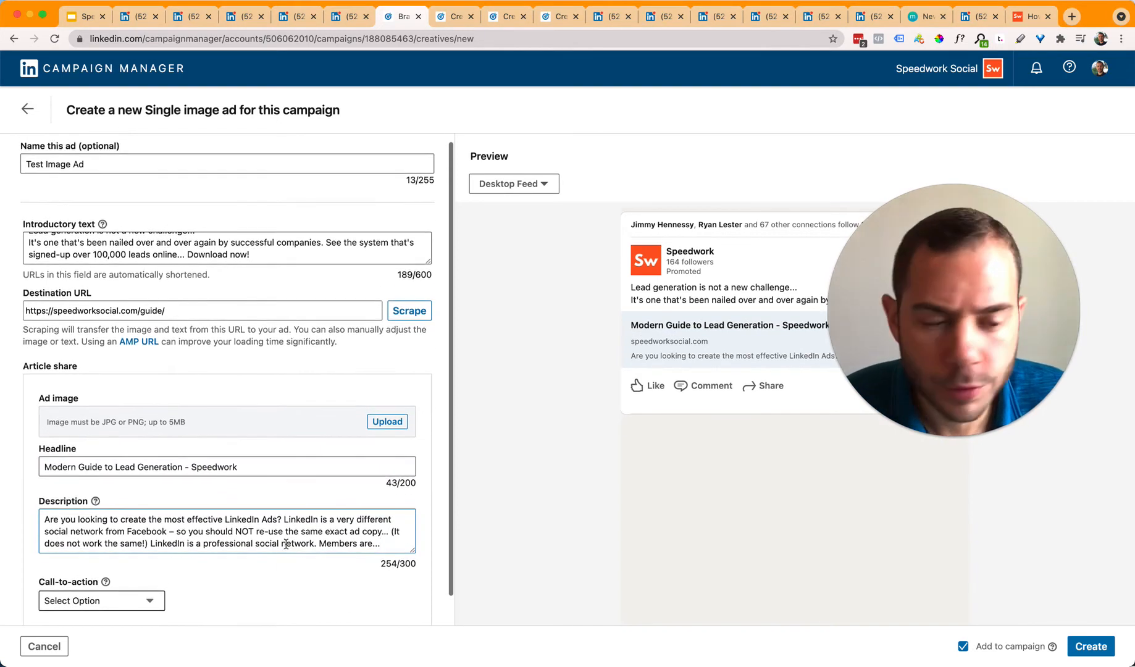
scroll(159, 557, "down", 1)
scroll(176, 518, "up", 1)
Step: Upload DEMO - Modern Guide Lead Gen - Square.png as the ad image after previewing the versions
left_click(385, 431)
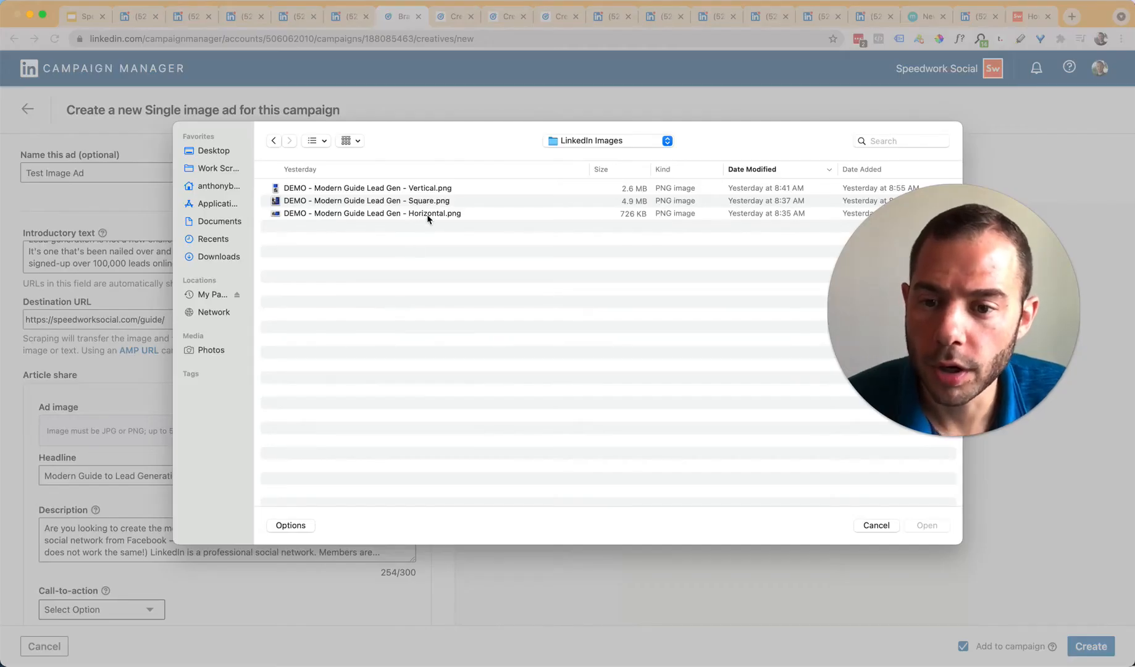
left_click(428, 214)
key("space")
key("Up")
key("Up")
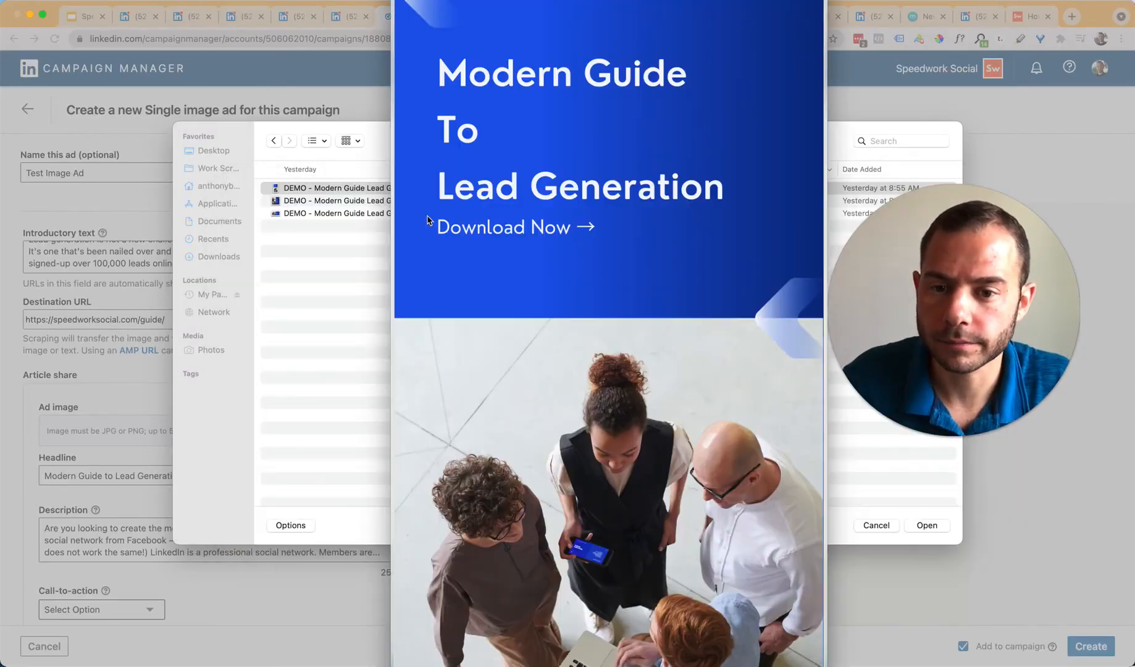
key("Down")
key("space")
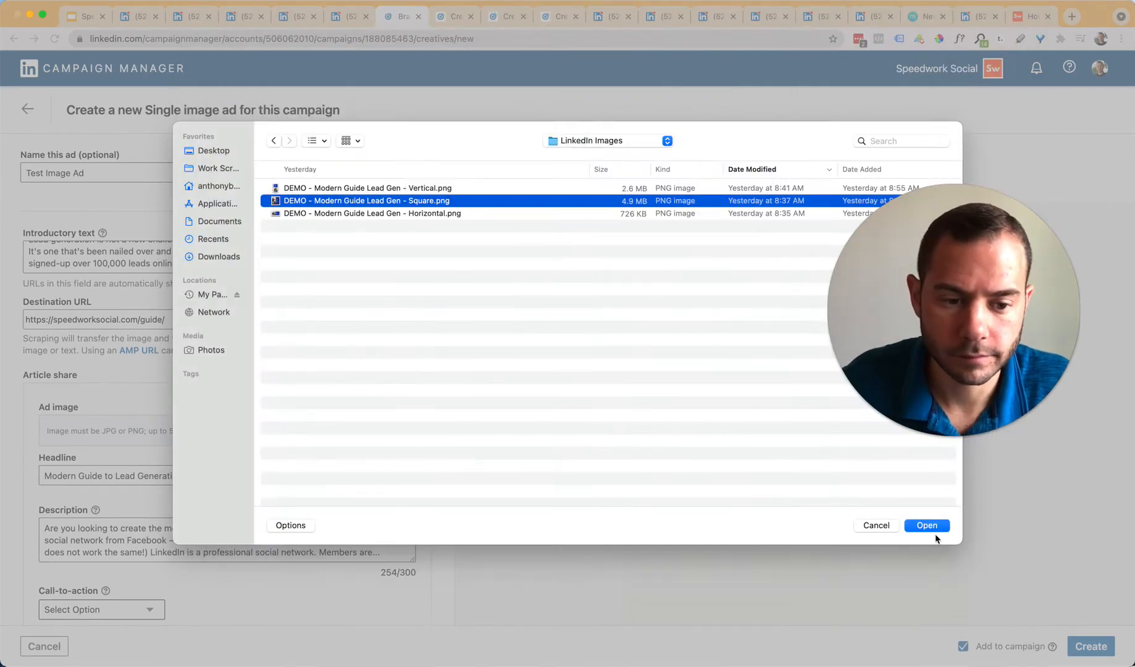
left_click(930, 529)
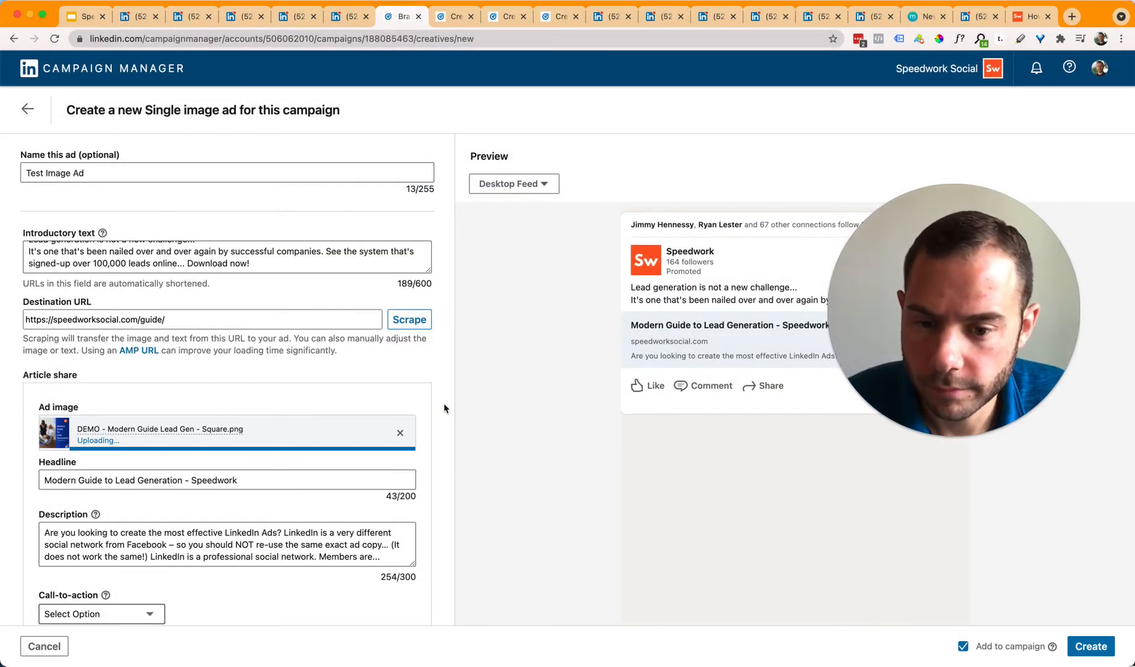
Step: Expand the full introductory text in the ad preview with '...see more'
left_click(442, 389)
left_click_drag(931, 334, 943, 205)
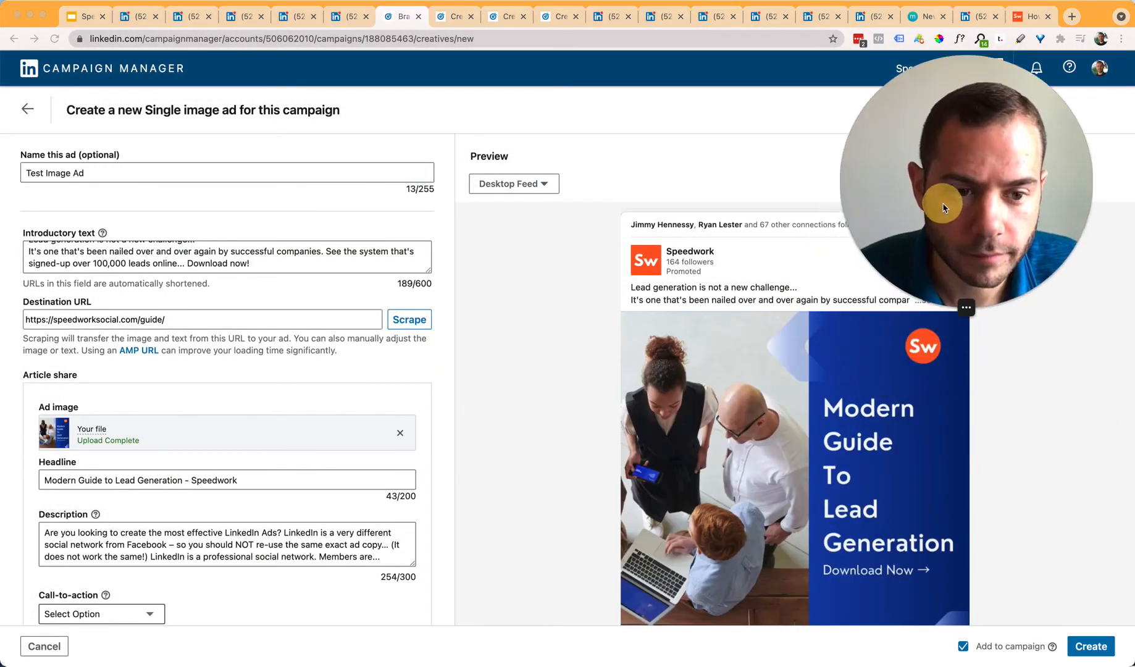
scroll(611, 450, "down", 2)
left_click_drag(1011, 260, 506, 288)
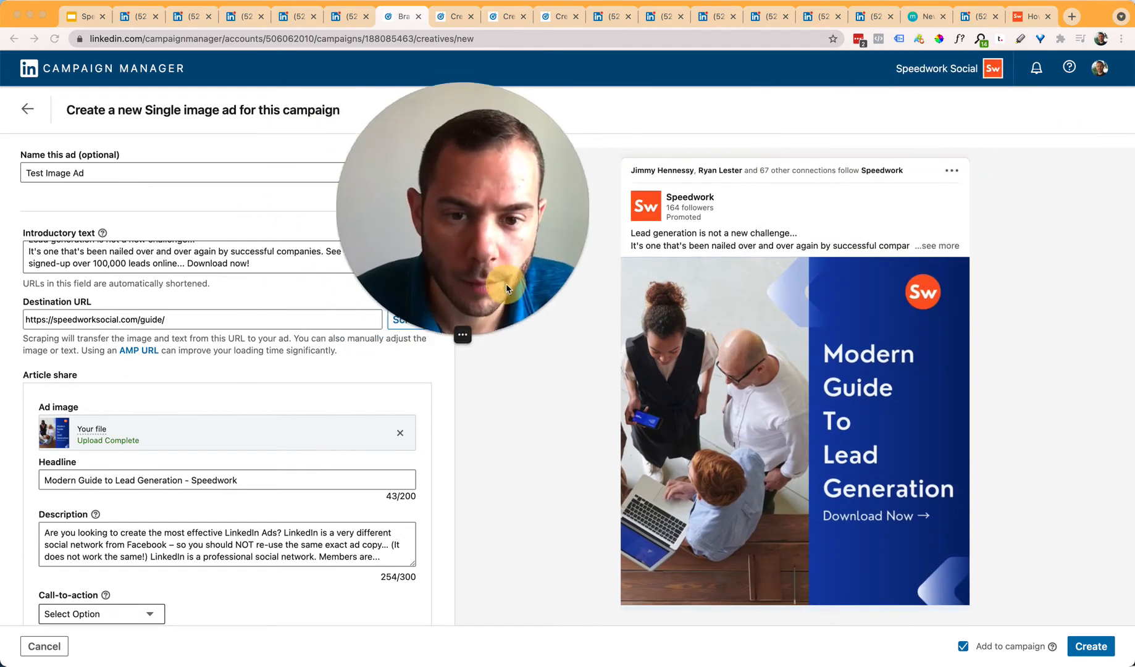
scroll(896, 278, "down", 2)
scroll(901, 259, "up", 2)
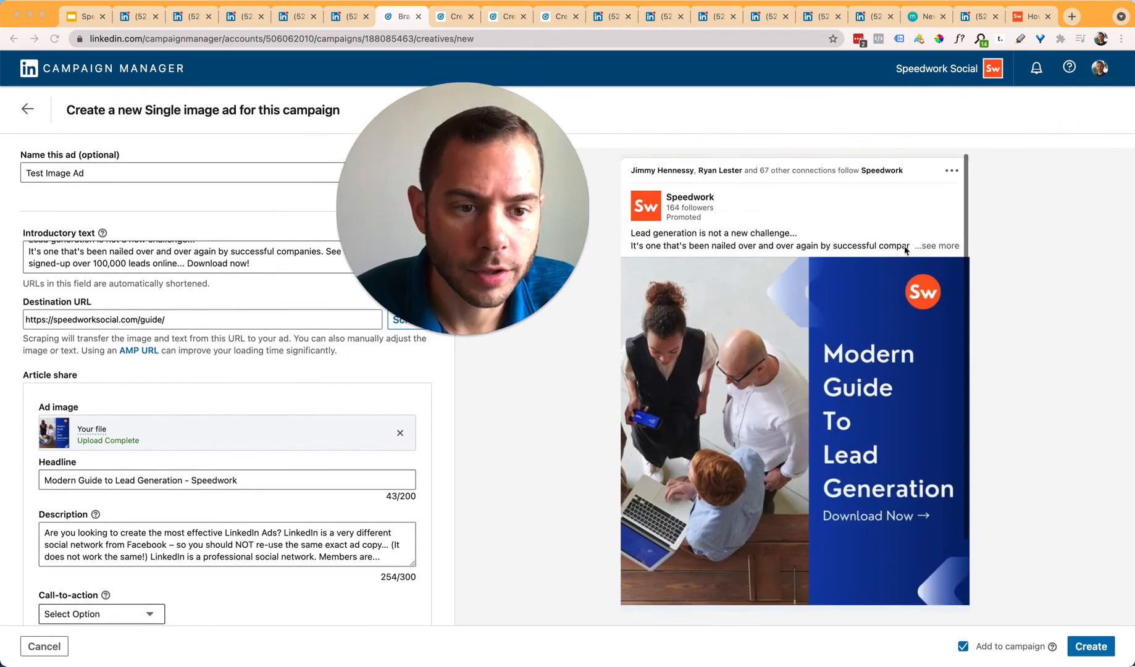
left_click(1002, 245)
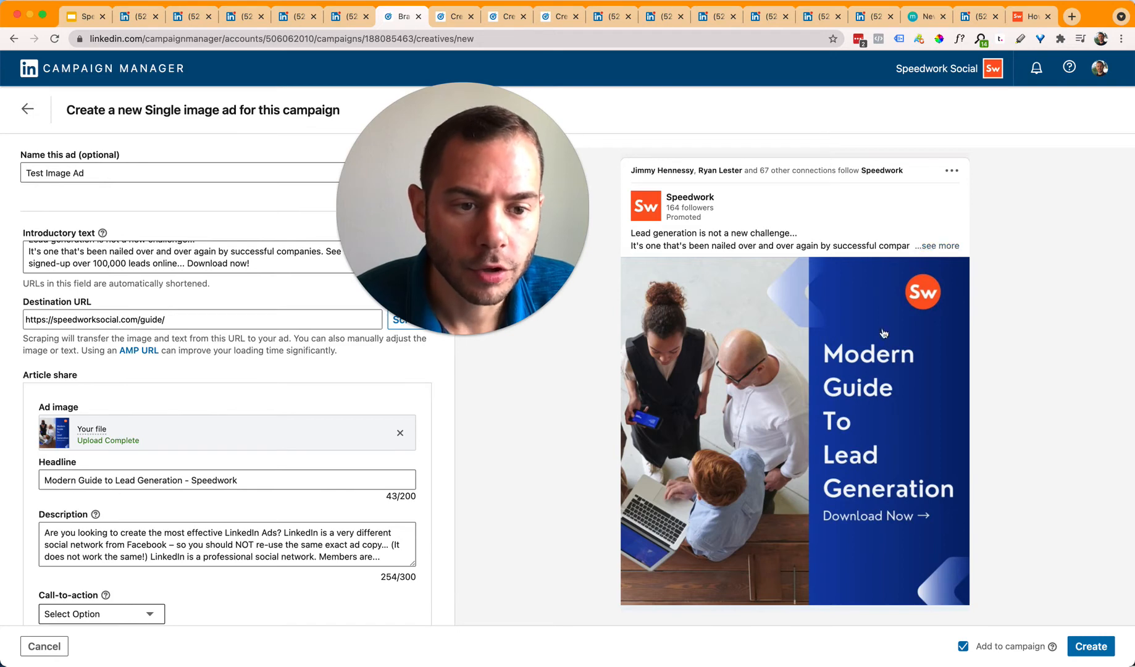
scroll(928, 287, "down", 3)
scroll(822, 357, "up", 3)
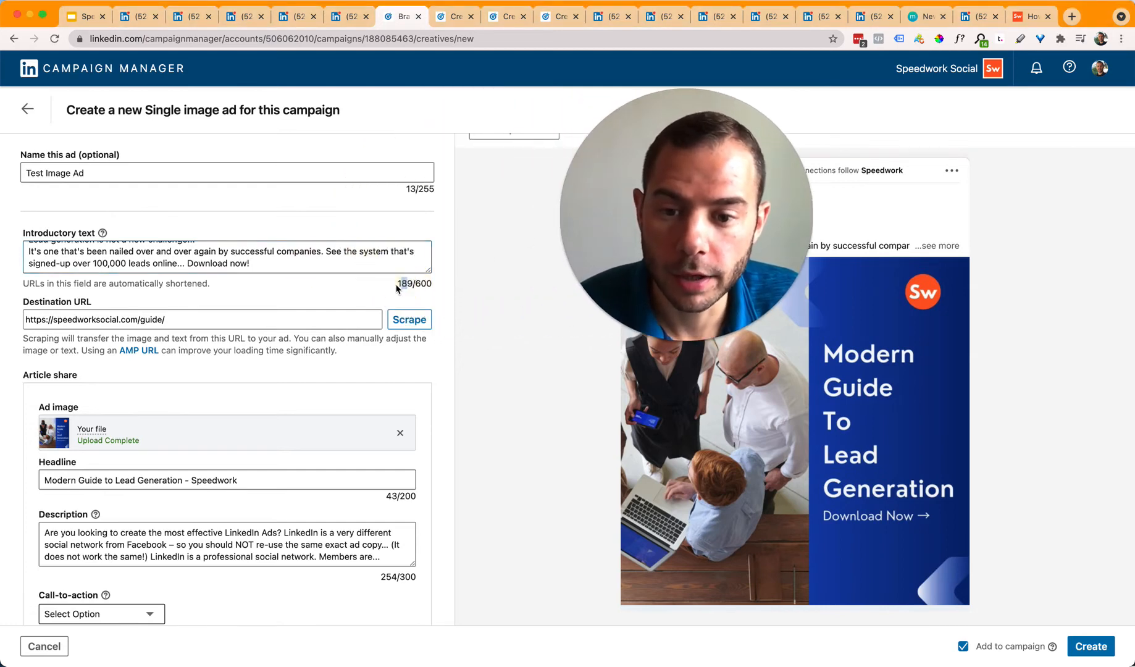
left_click_drag(654, 223, 420, 230)
left_click(757, 243)
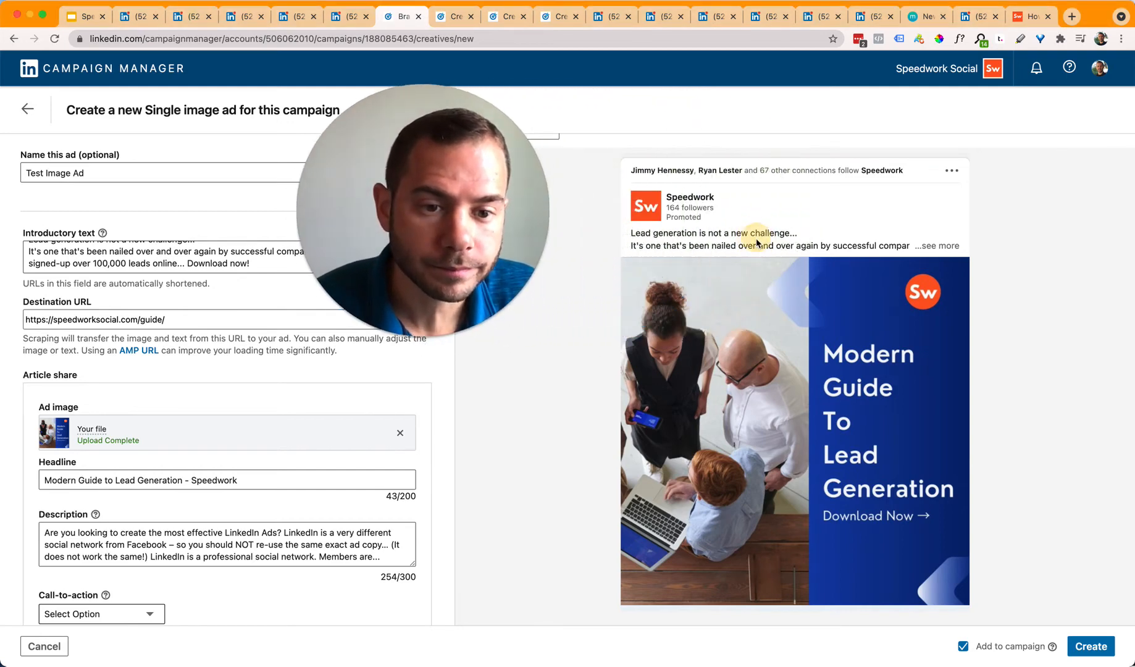
left_click(929, 246)
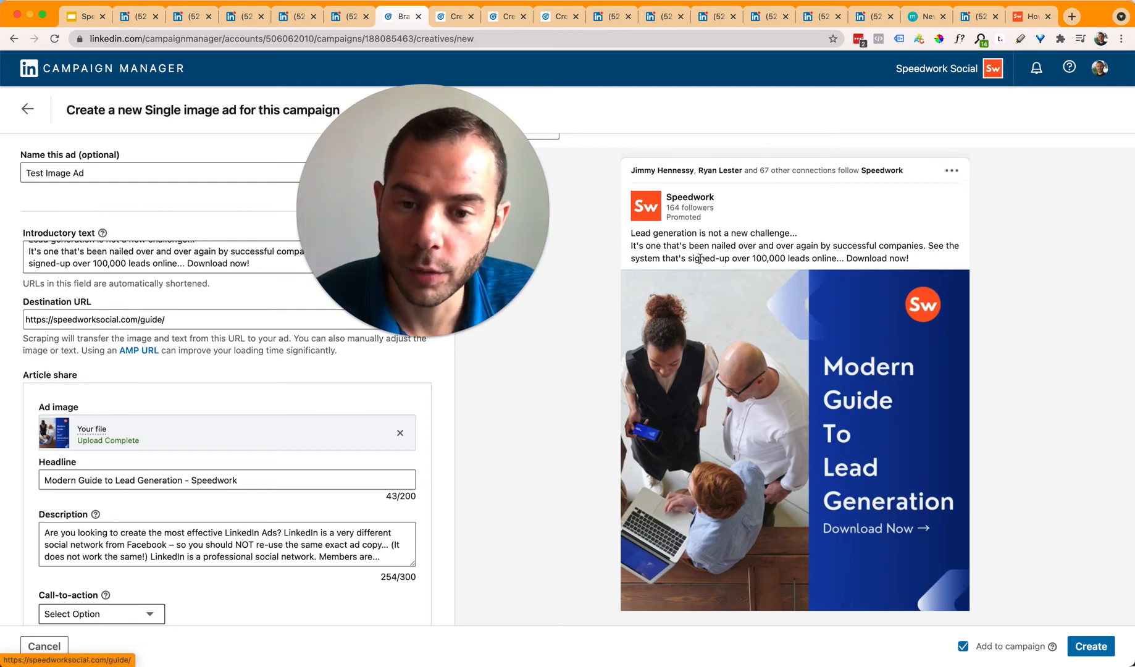
left_click_drag(630, 236, 800, 255)
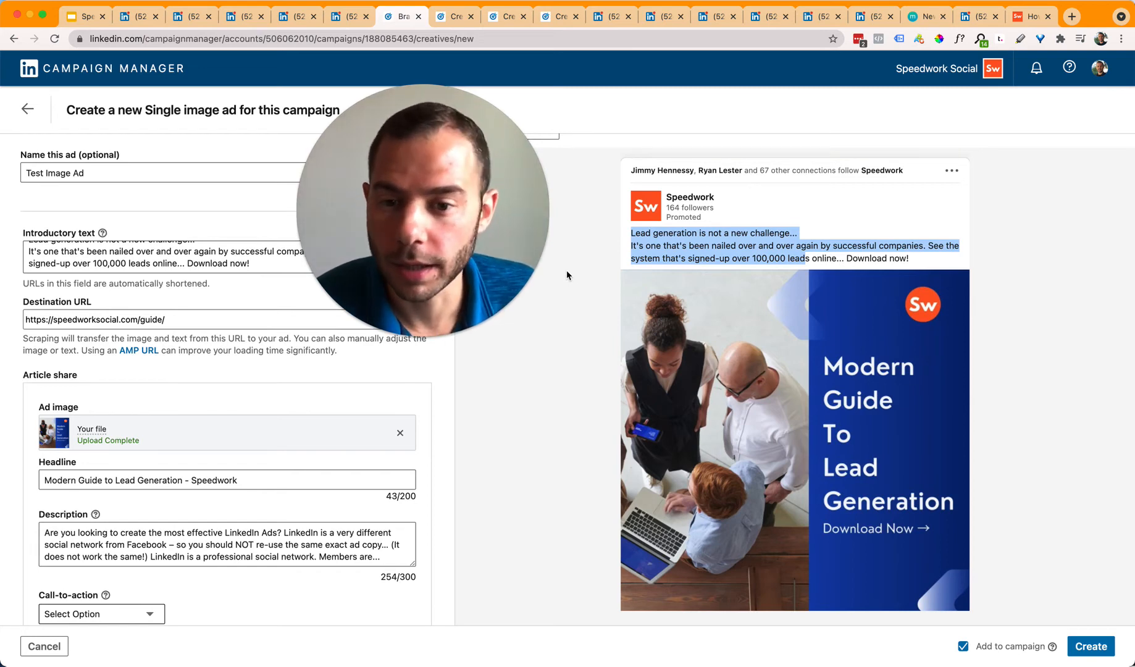
left_click(874, 271)
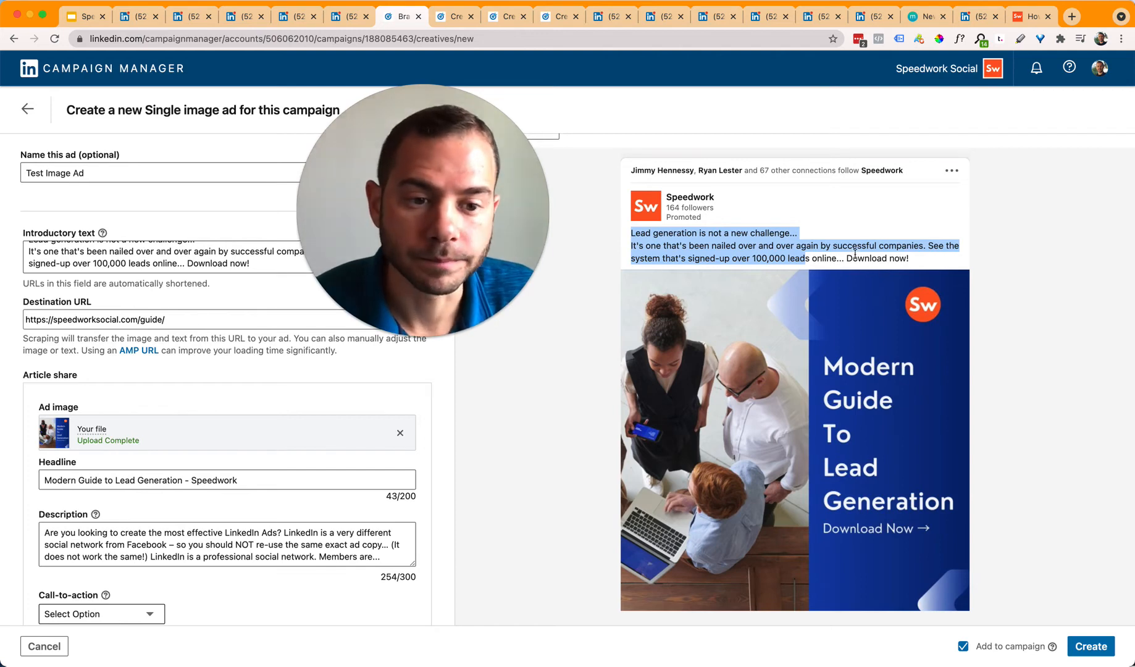
scroll(799, 345, "down", 2)
scroll(799, 346, "up", 1)
scroll(799, 346, "up", 1)
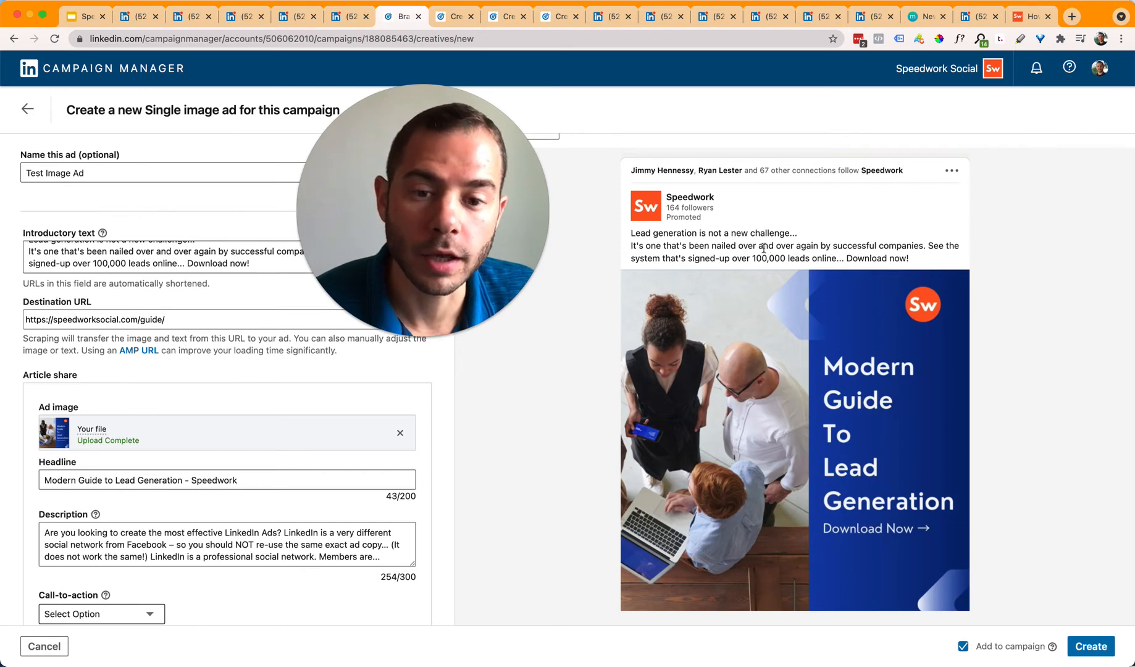
scroll(755, 430, "down", 2)
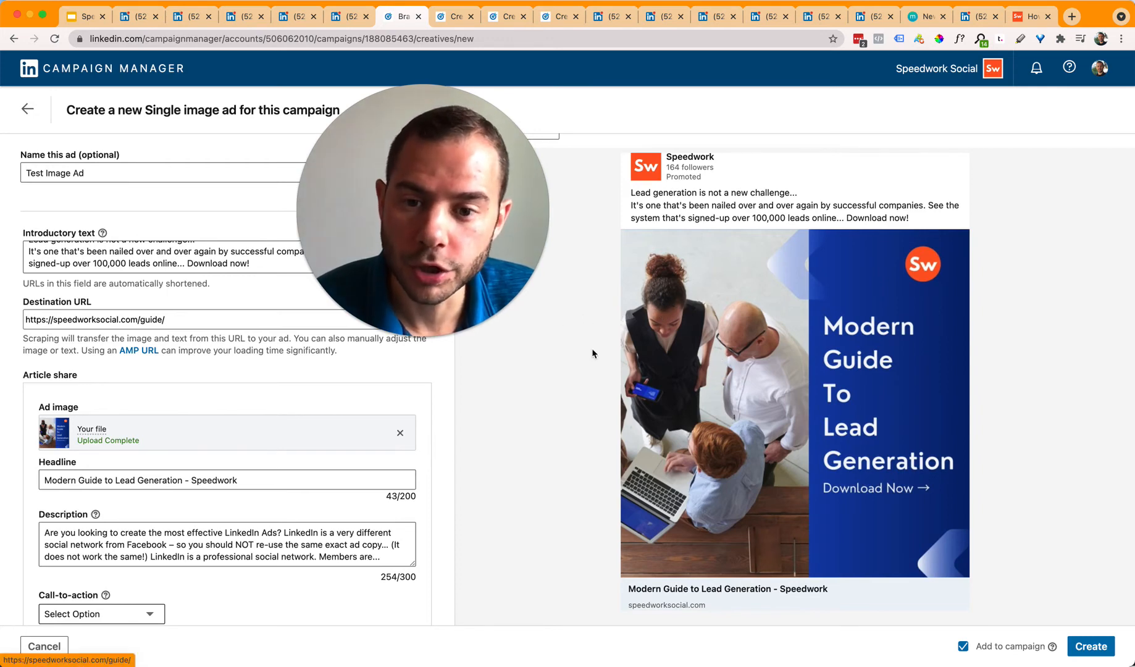
left_click_drag(425, 324, 988, 285)
Step: Replace the ad image with the horizontal Modern Guide image
left_click(402, 435)
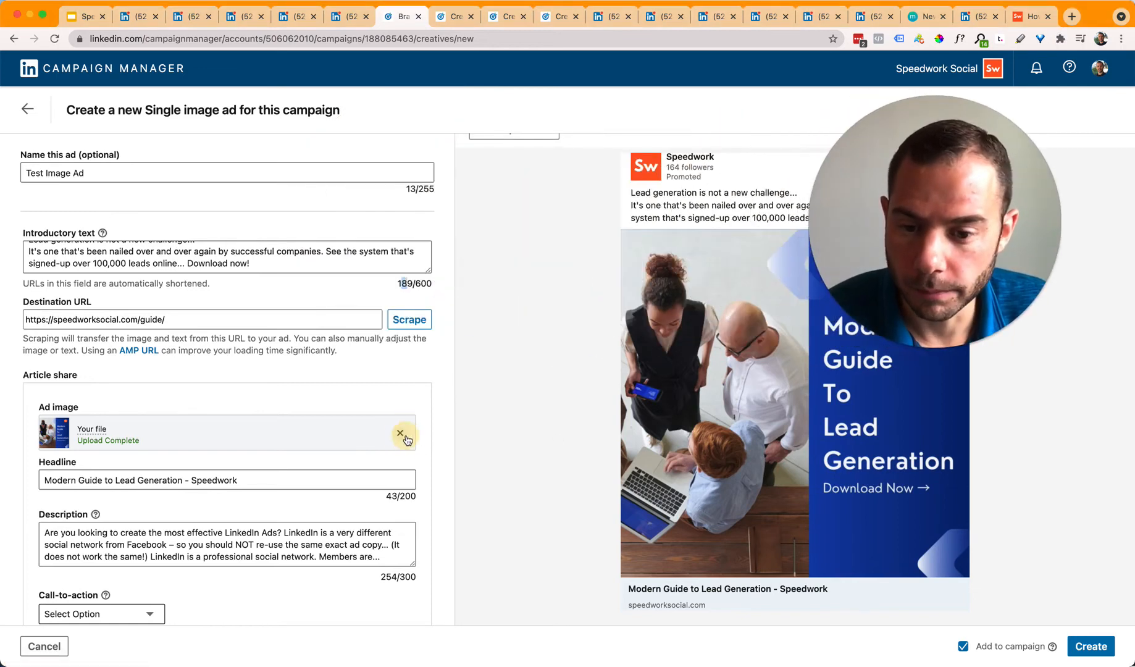
left_click(387, 431)
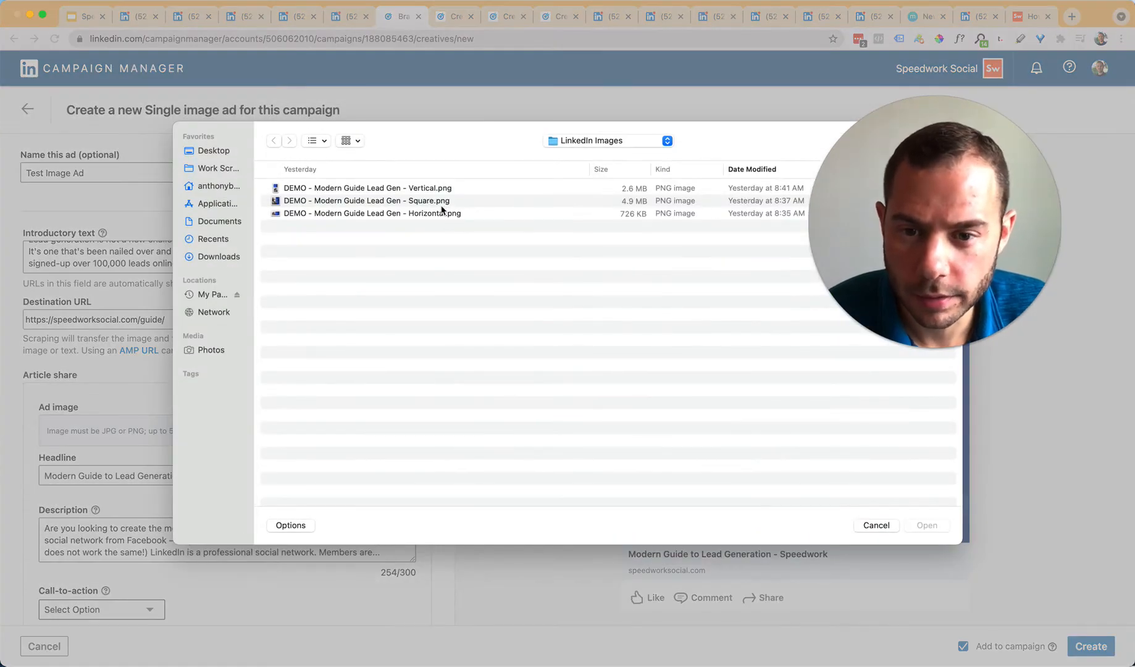
left_click(440, 214)
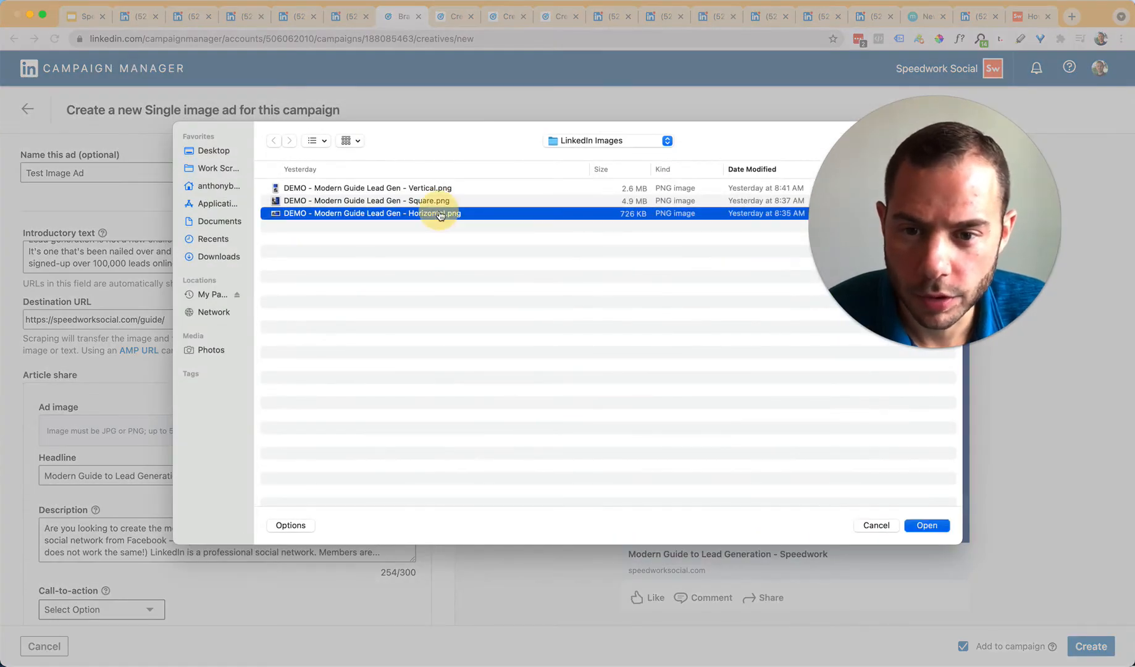
double_click(440, 214)
left_click_drag(1011, 253, 501, 237)
left_click(597, 377)
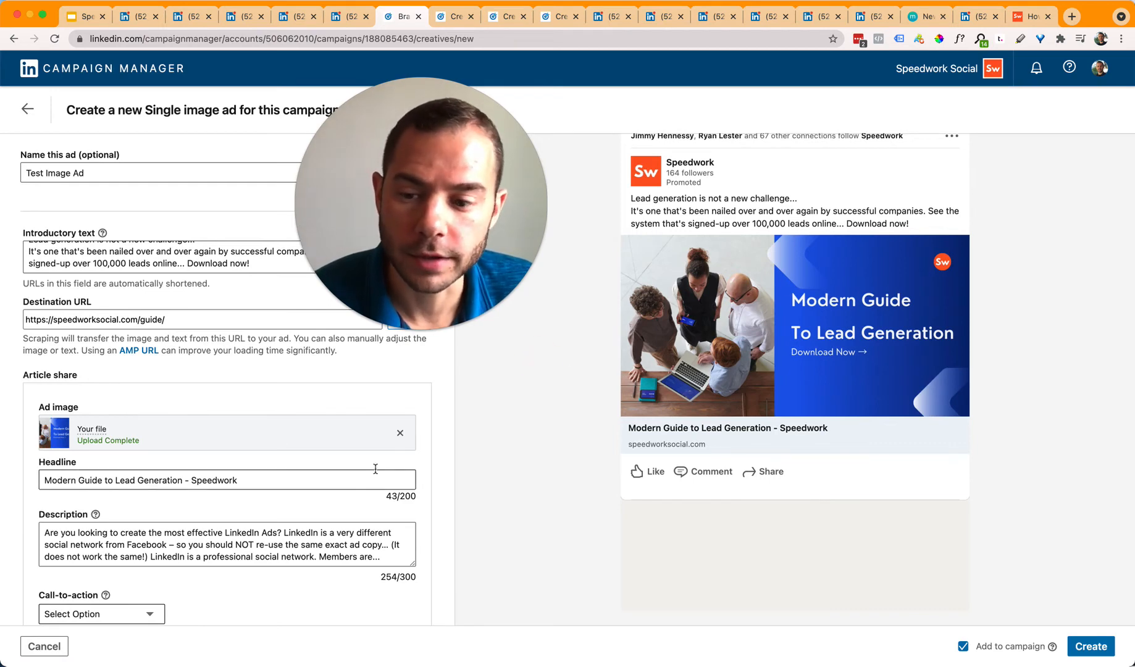
Step: Swap back to the square Modern Guide Lead Gen image
left_click(400, 432)
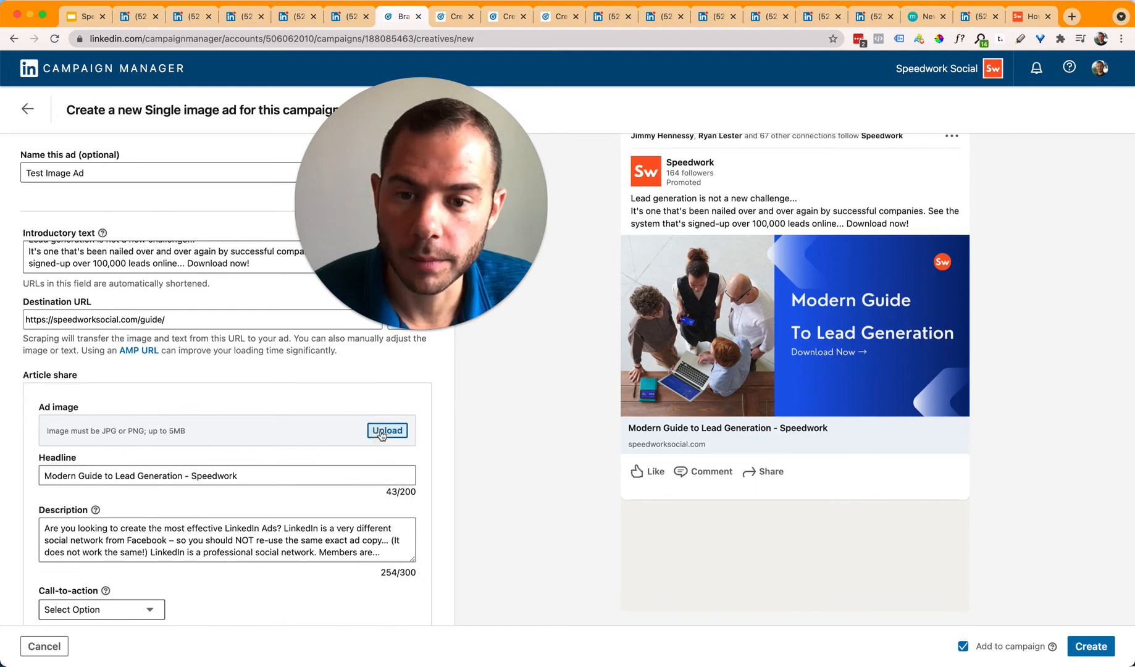
left_click(386, 431)
left_click_drag(423, 302, 431, 426)
left_click(373, 201)
left_click_drag(513, 390, 418, 362)
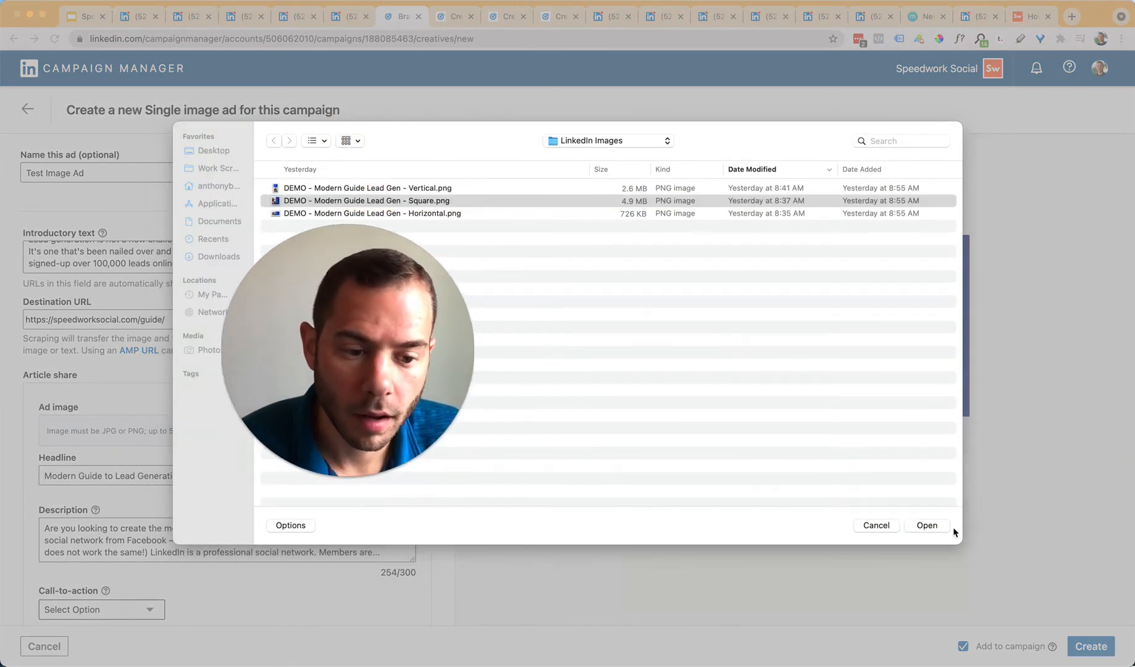
left_click(935, 527)
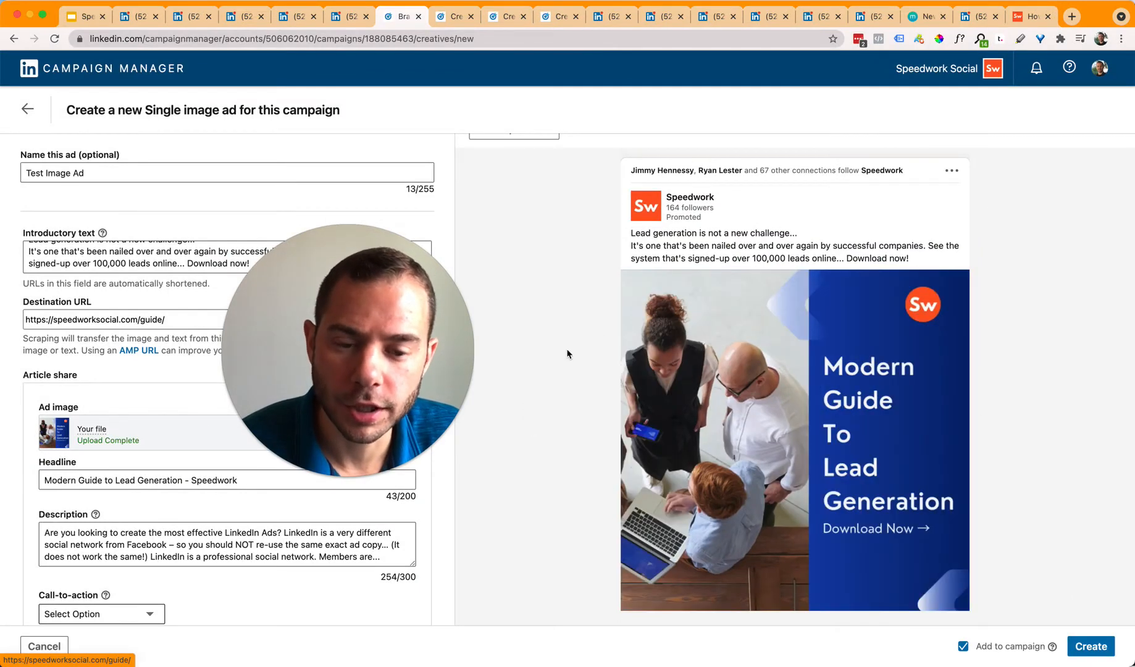
scroll(833, 378, "down", 1)
scroll(833, 378, "down", 2)
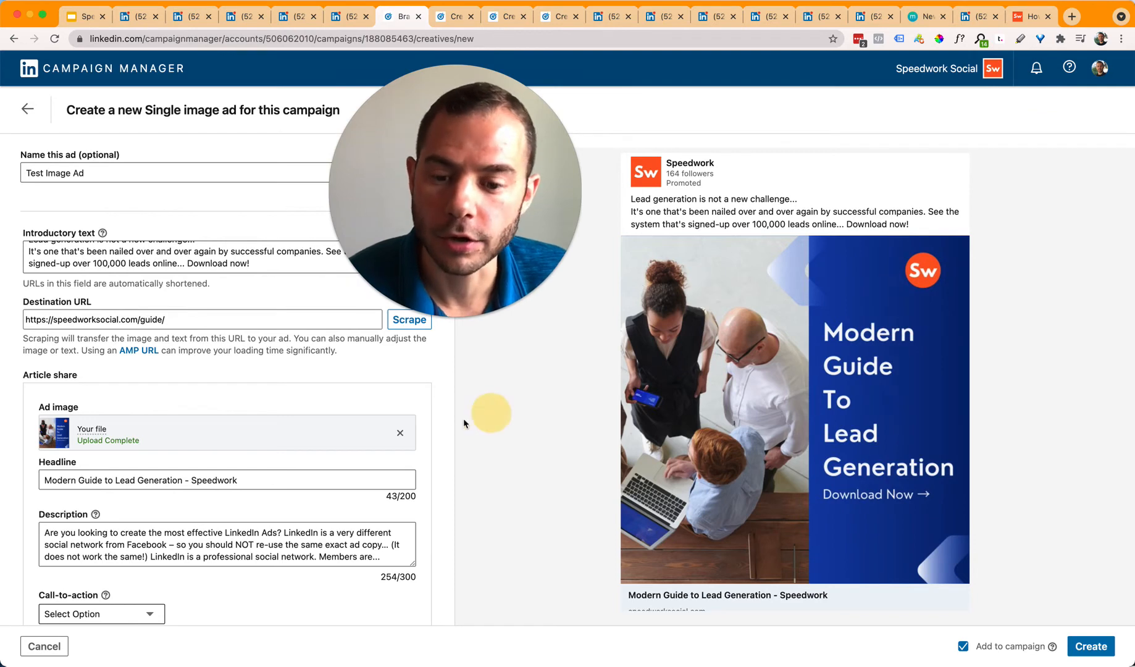
Step: Swap the square image for DEMO - Modern Guide Lead Gen - Vertical.png
left_click(399, 433)
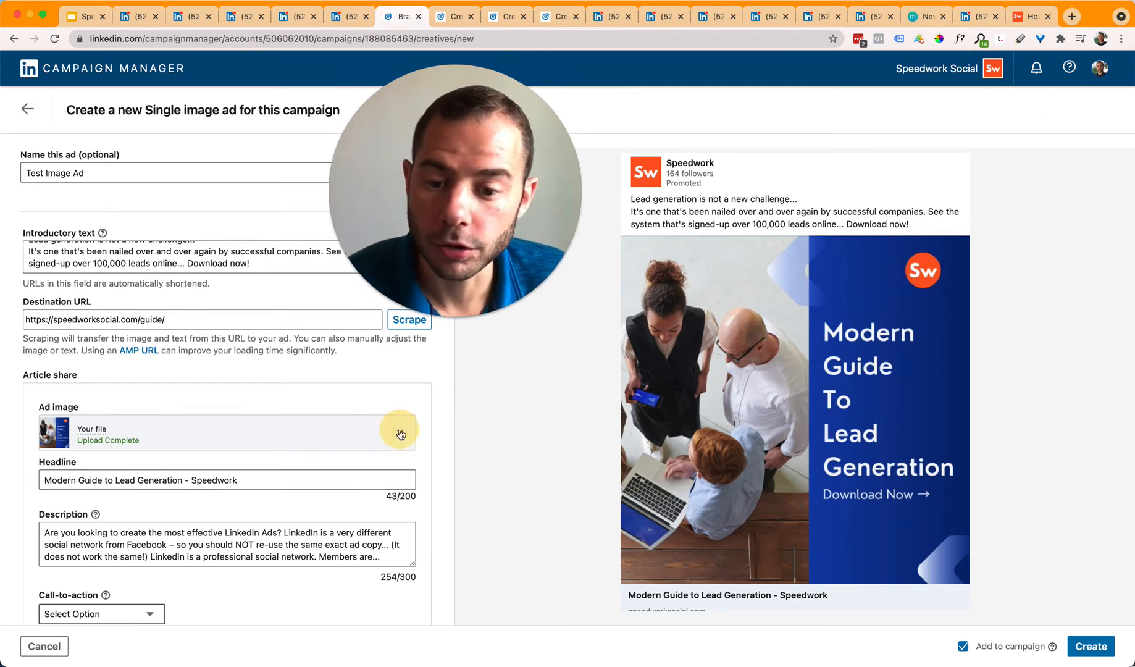
left_click(386, 431)
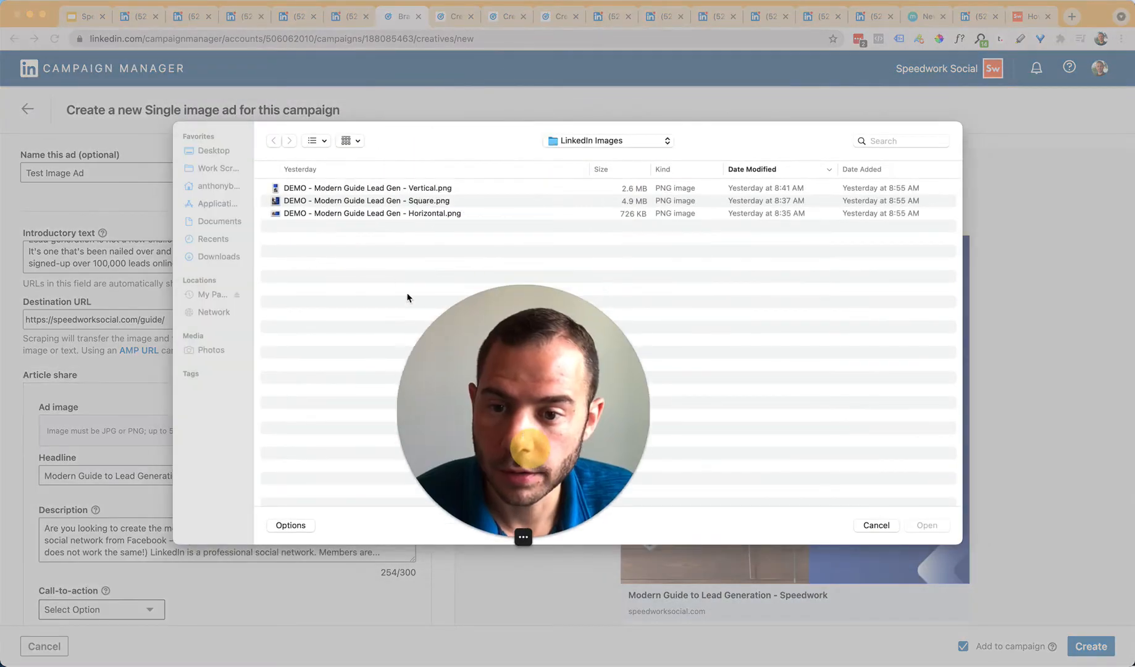
left_click(472, 188)
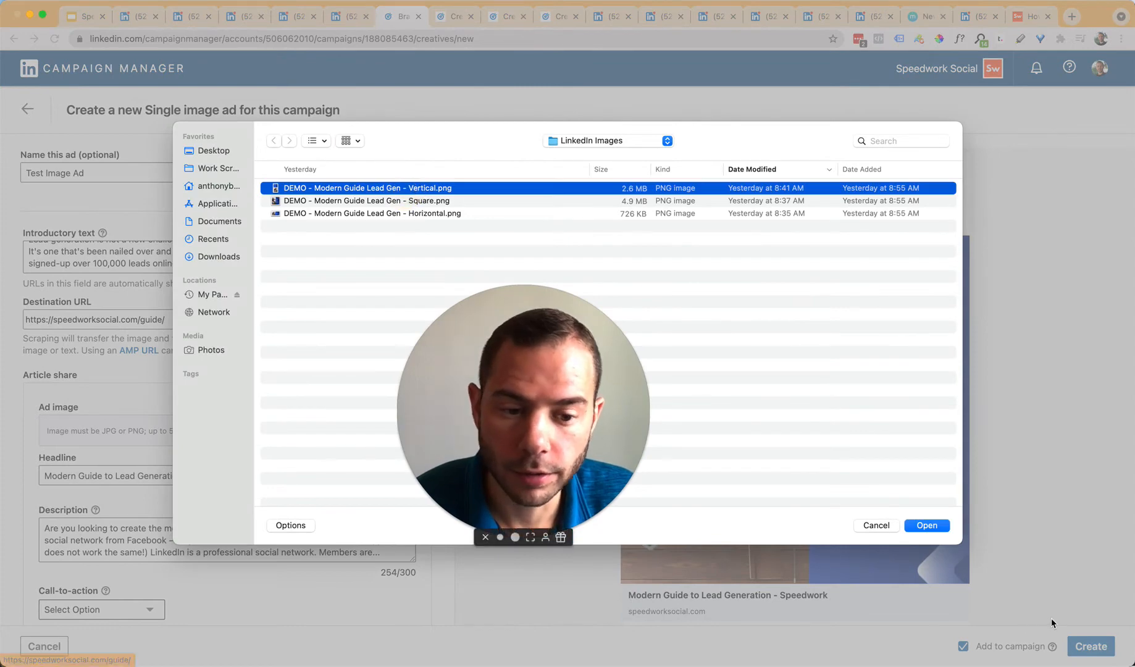
left_click(924, 525)
left_click_drag(659, 461, 563, 250)
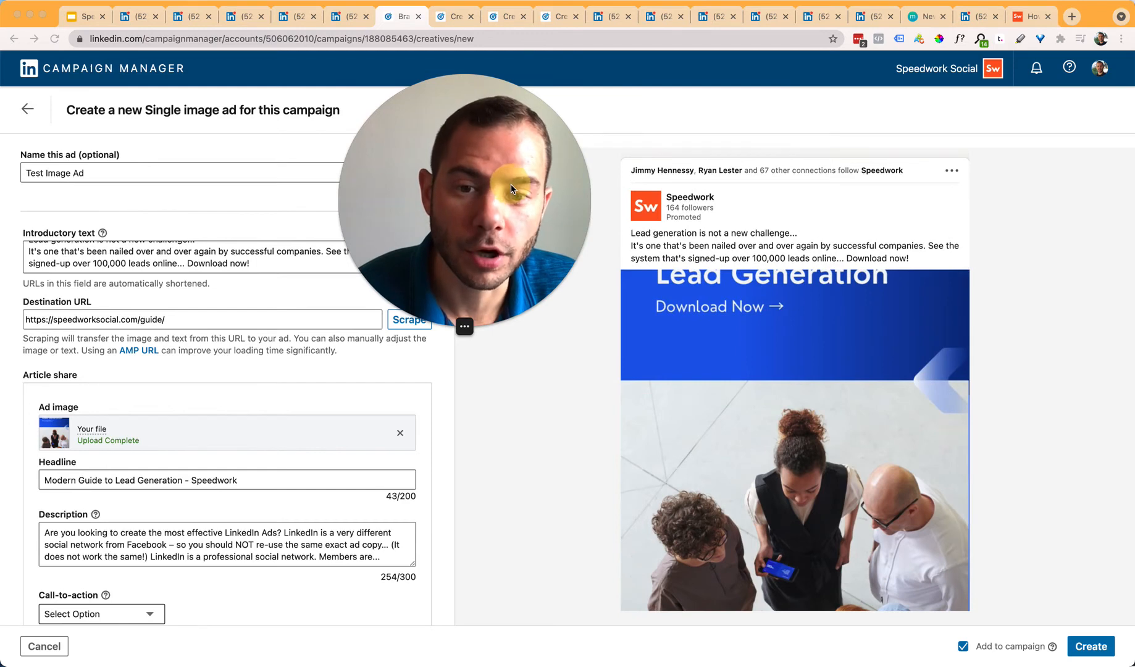
left_click_drag(511, 185, 401, 201)
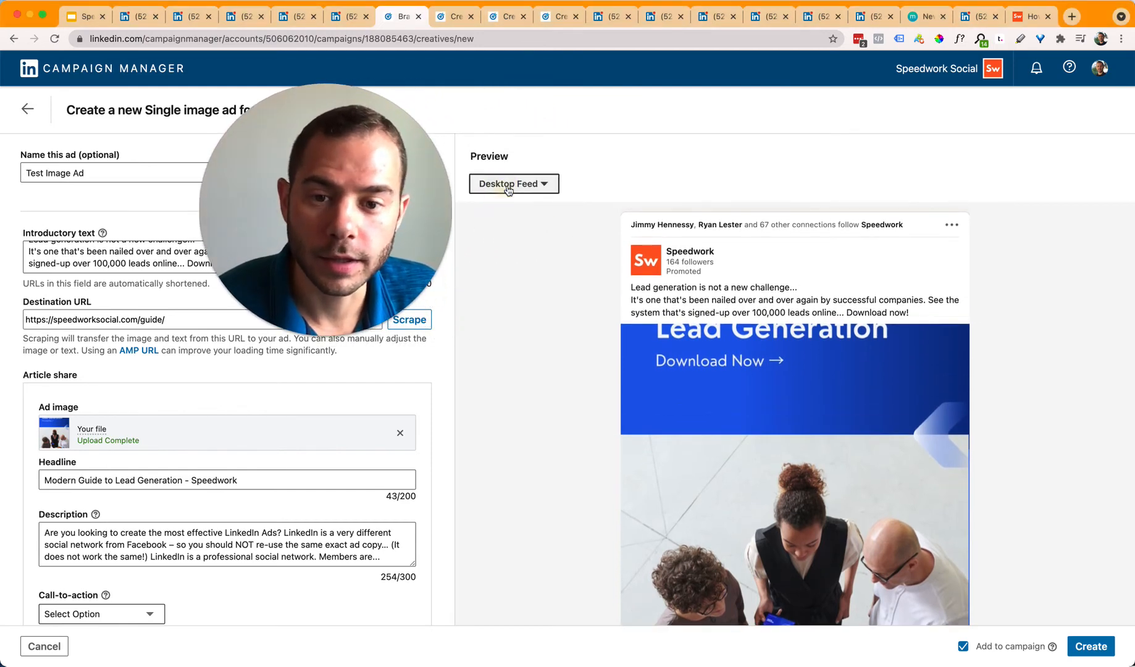
left_click(510, 193)
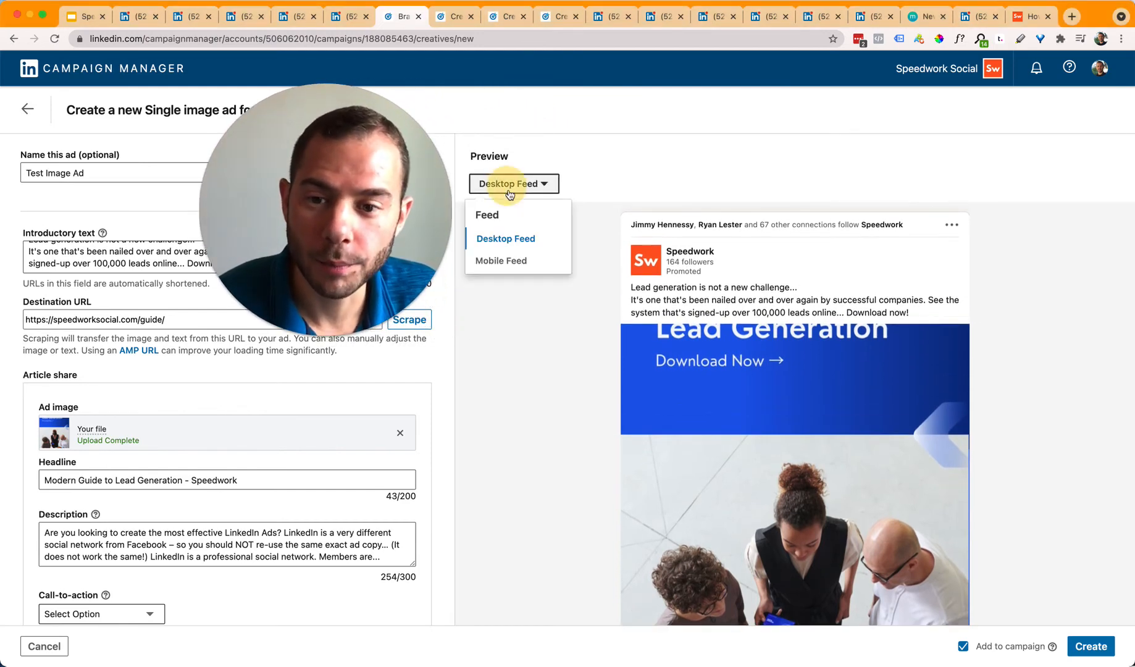
left_click(517, 259)
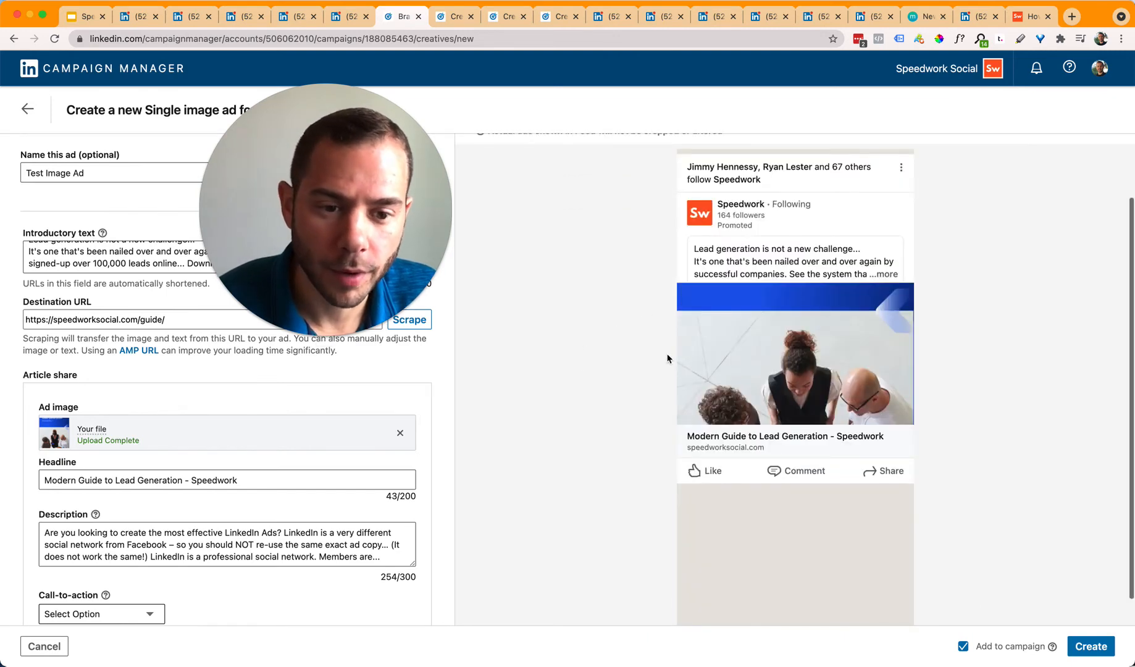
scroll(602, 352, "up", 2)
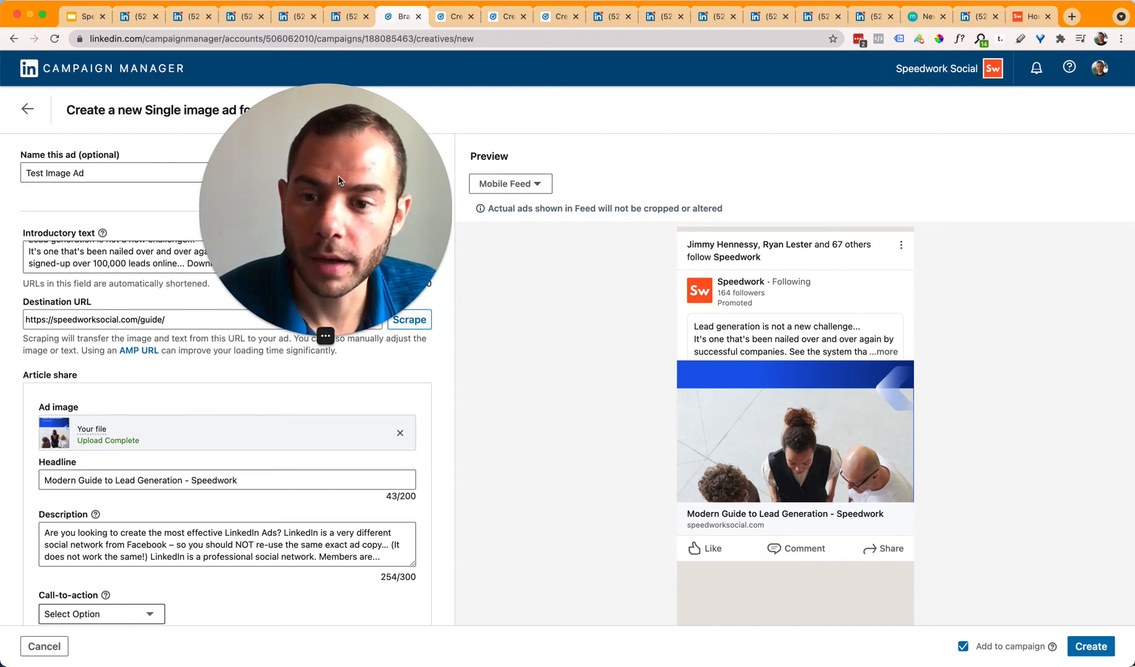
left_click(513, 184)
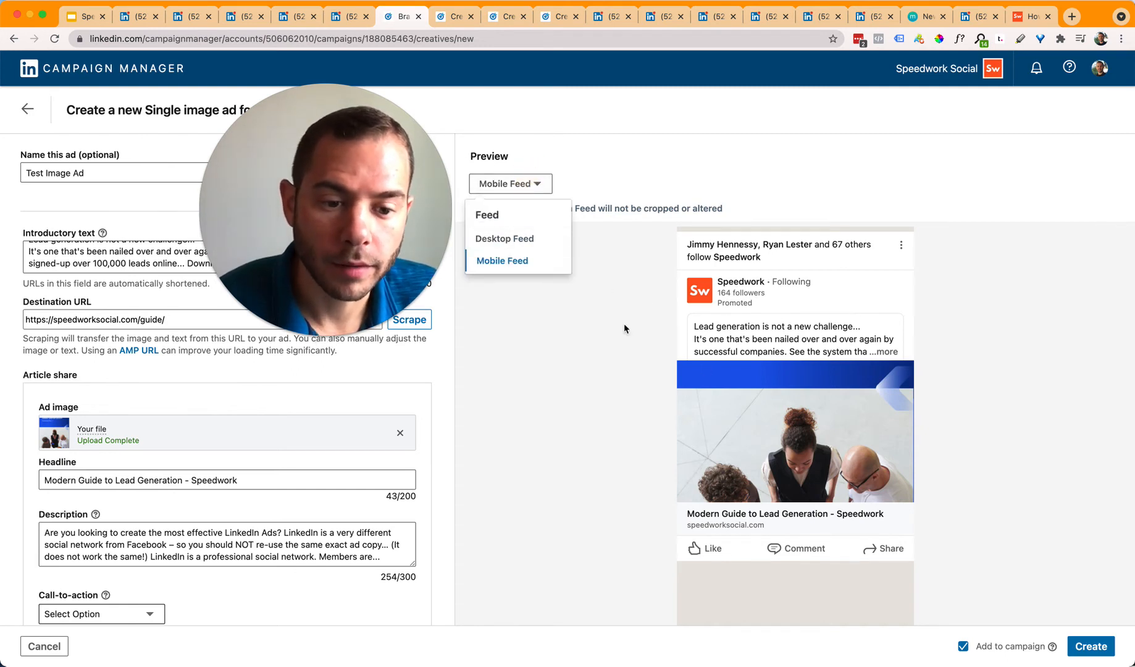
left_click(547, 238)
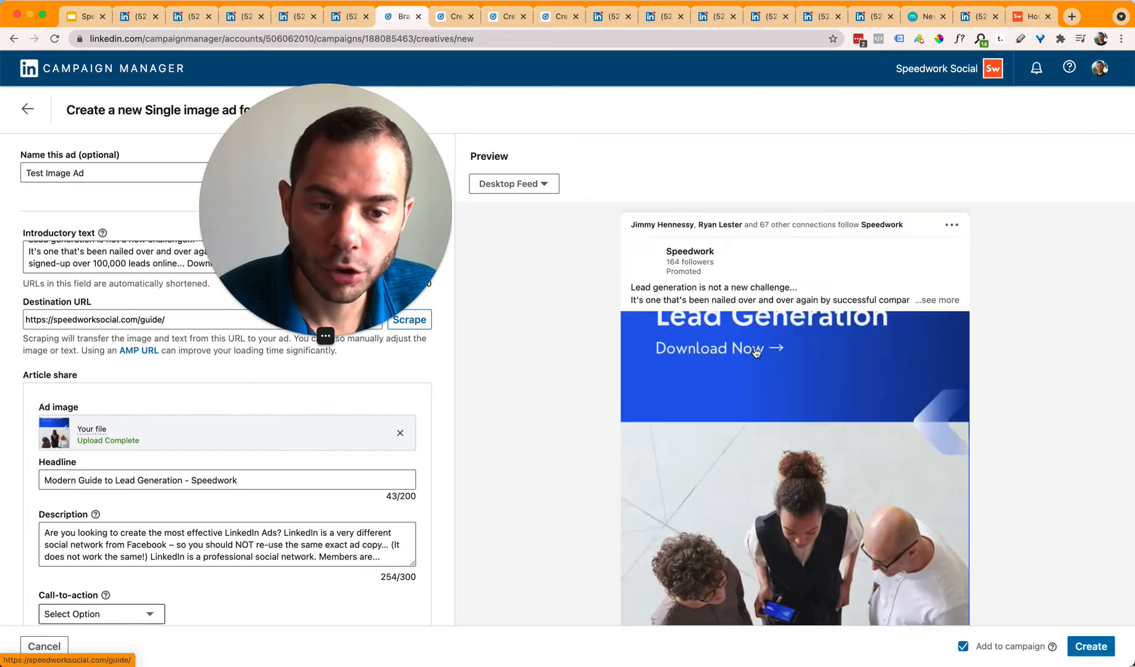
scroll(742, 358, "down", 5)
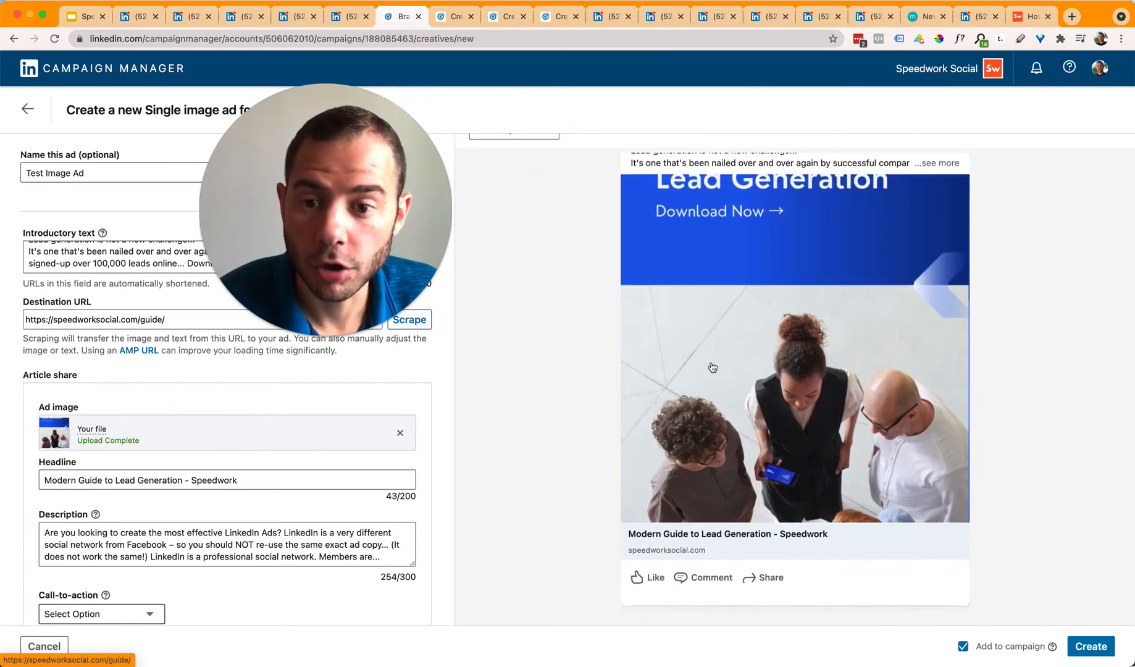
scroll(713, 368, "up", 5)
left_click_drag(369, 195, 980, 176)
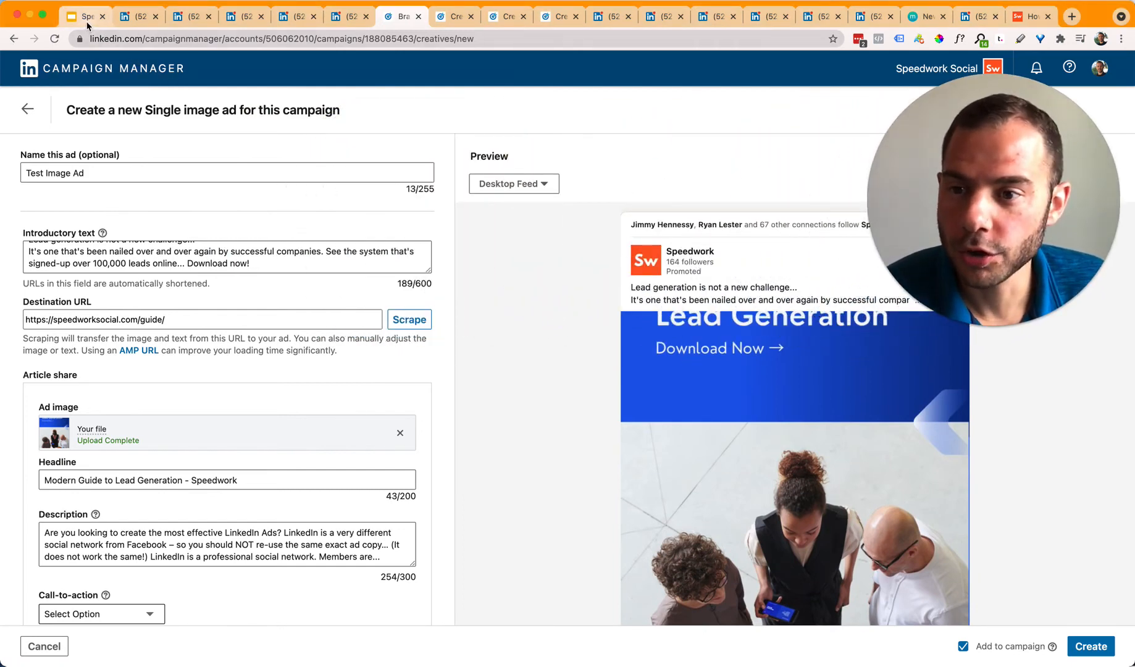
scroll(137, 559, "down", 2)
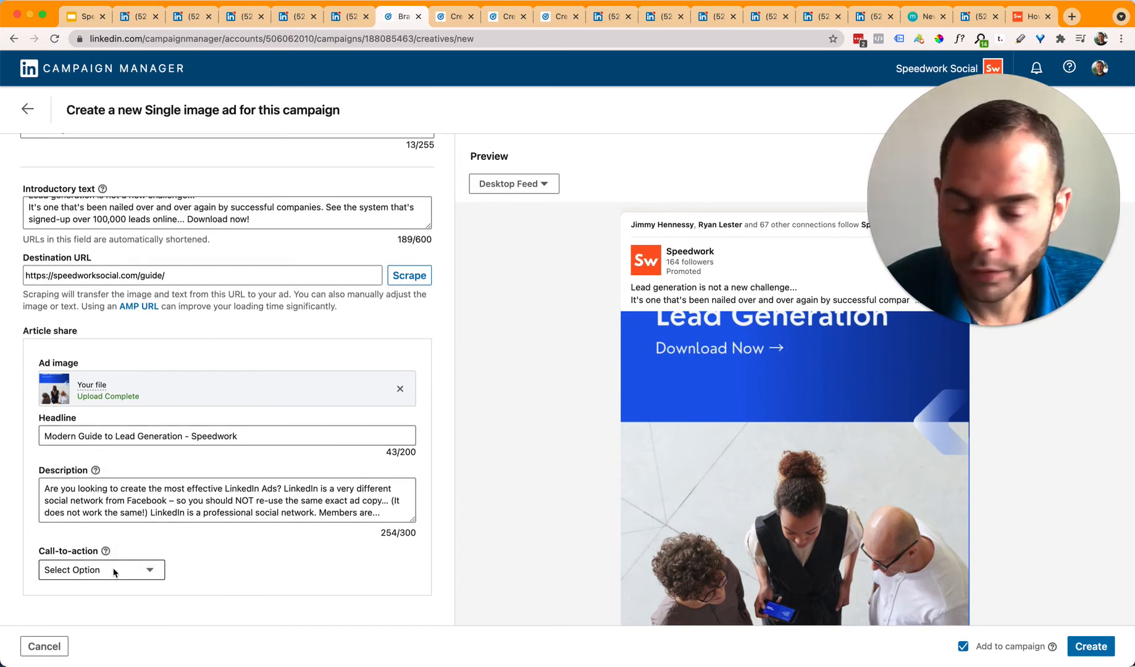
scroll(860, 506, "down", 4)
scroll(860, 507, "down", 2)
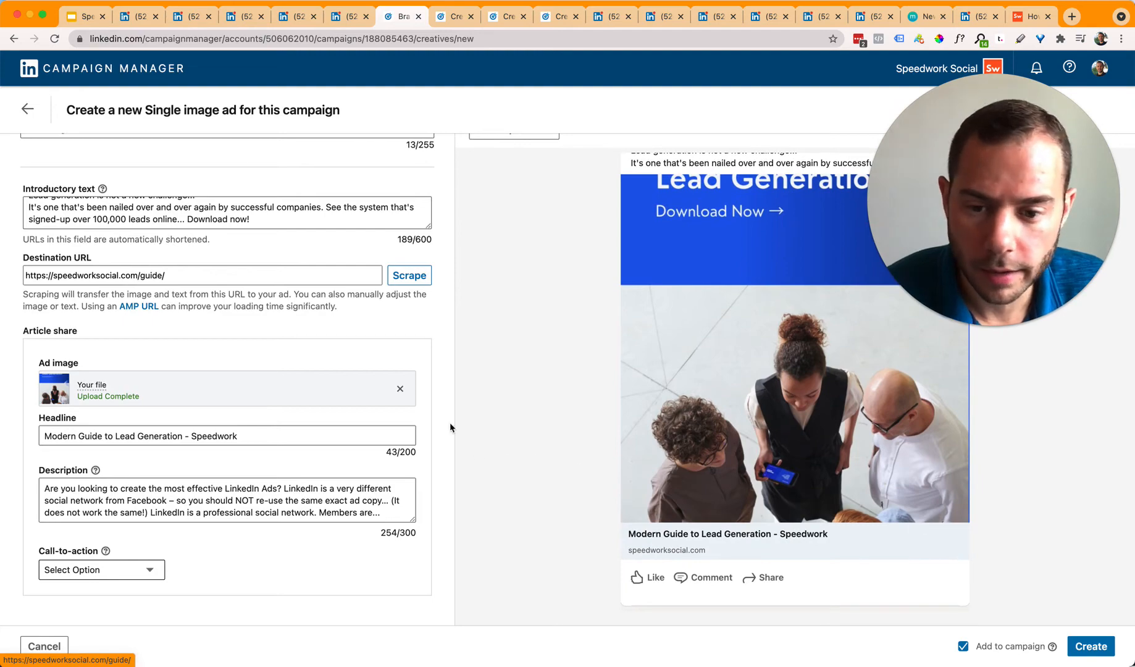
Step: Replace the vertical ad image with the square one again
left_click(400, 388)
left_click(387, 390)
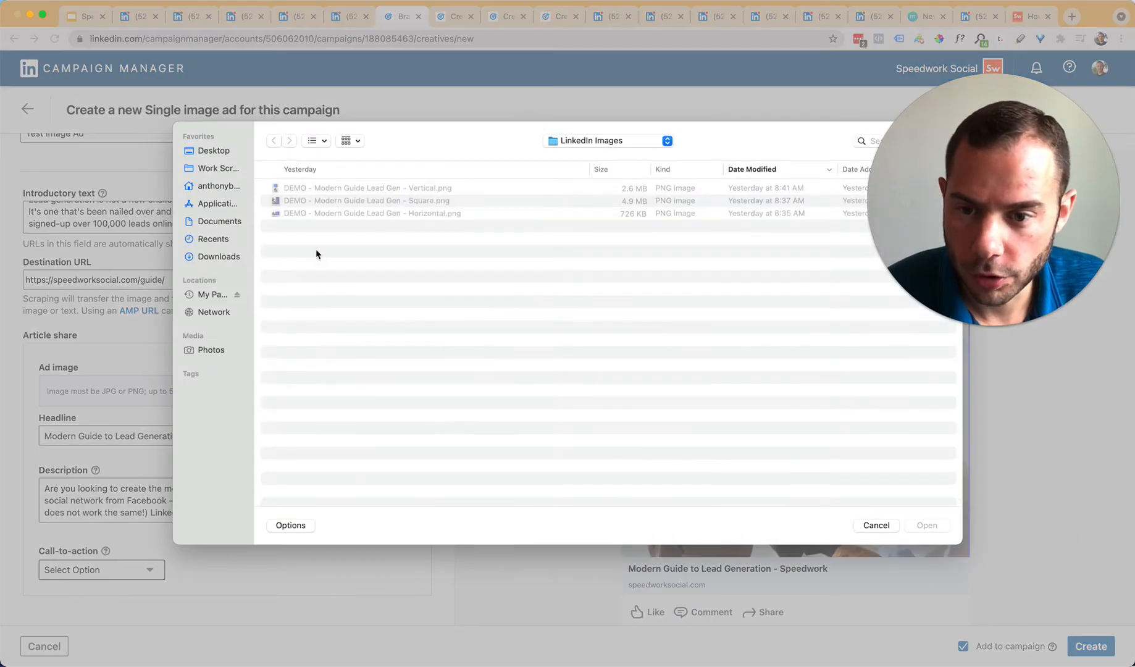
double_click(350, 200)
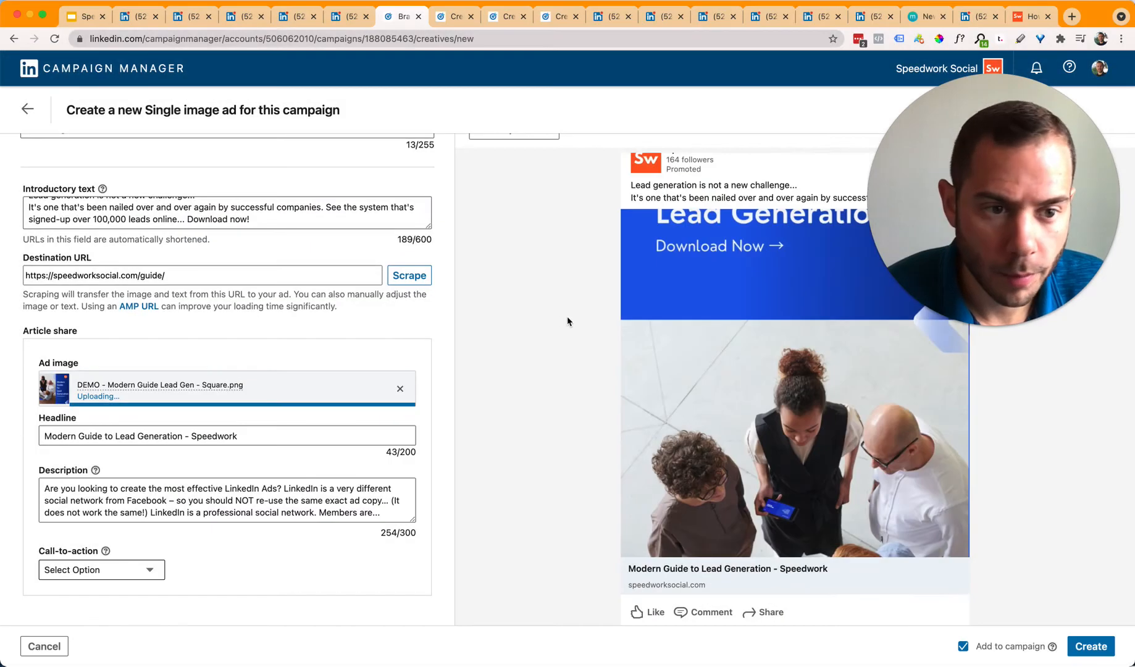
scroll(391, 442, "down", 1)
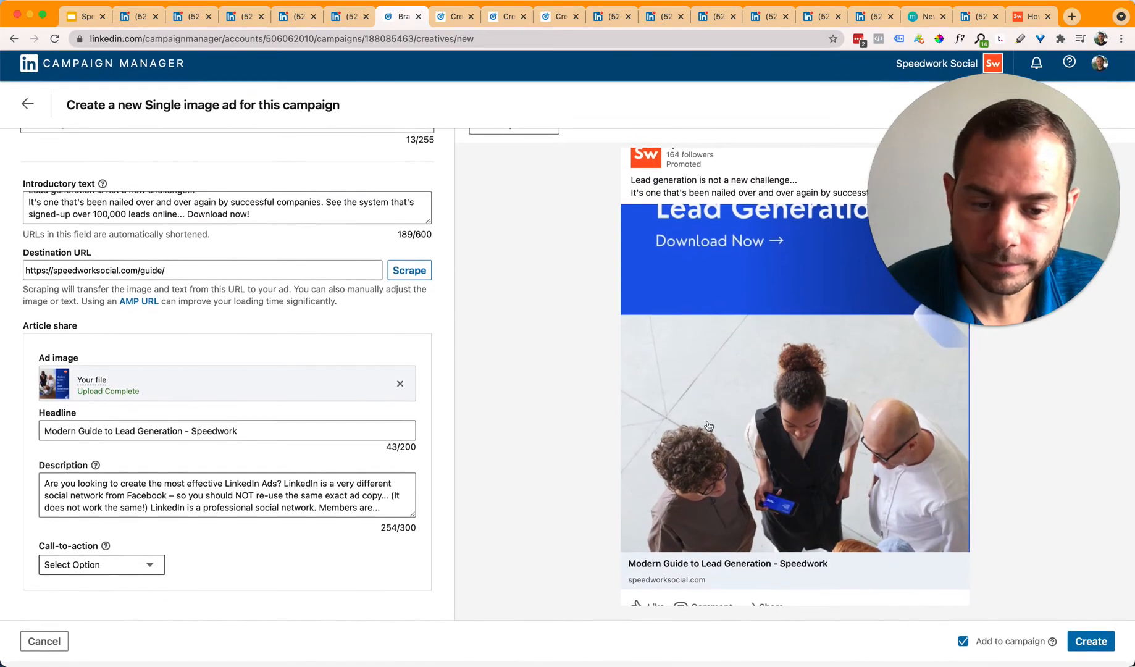
scroll(640, 427, "down", 1)
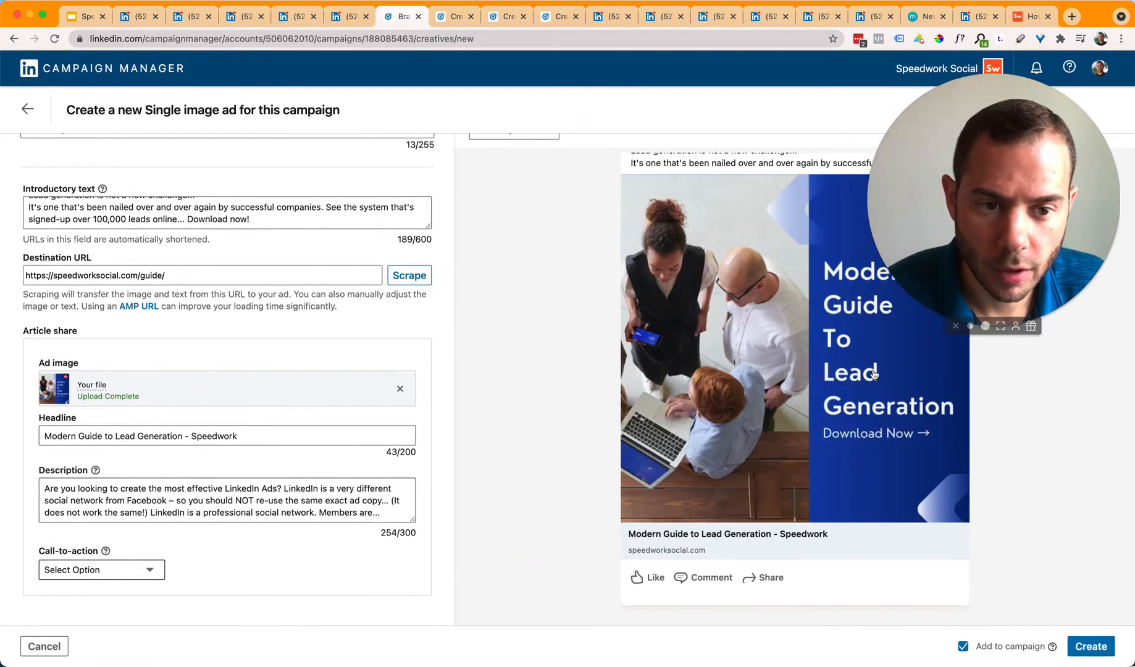
Step: Set the call-to-action to Learn more, then reset it to Select Option
left_click(119, 574)
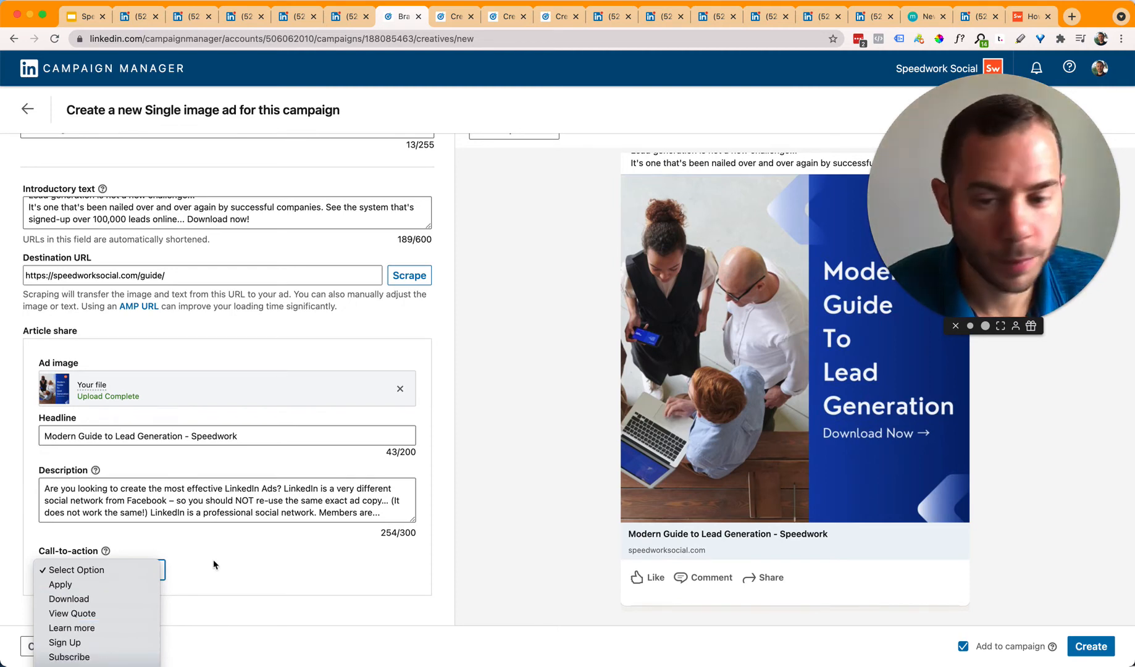
left_click(152, 630)
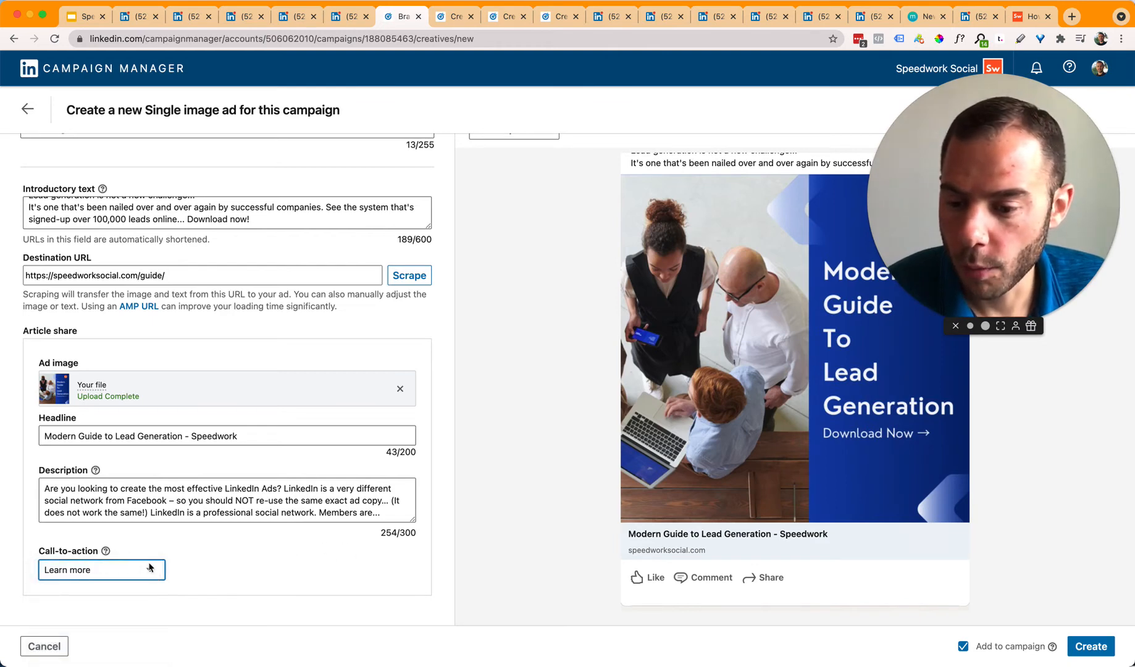
left_click(121, 580)
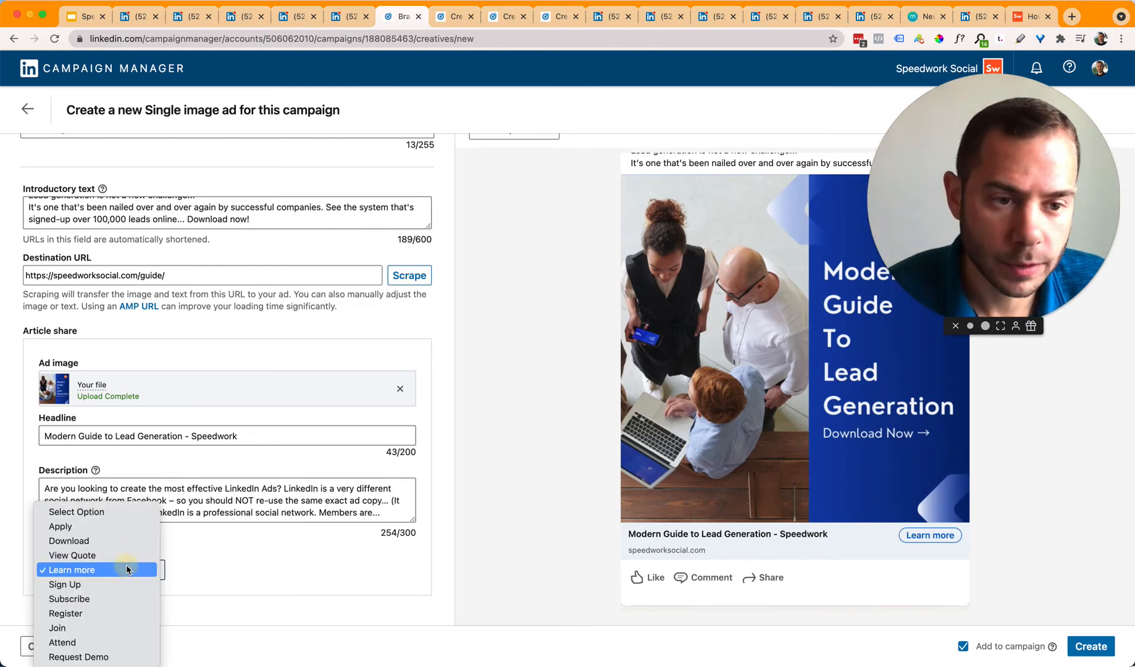
left_click(272, 561)
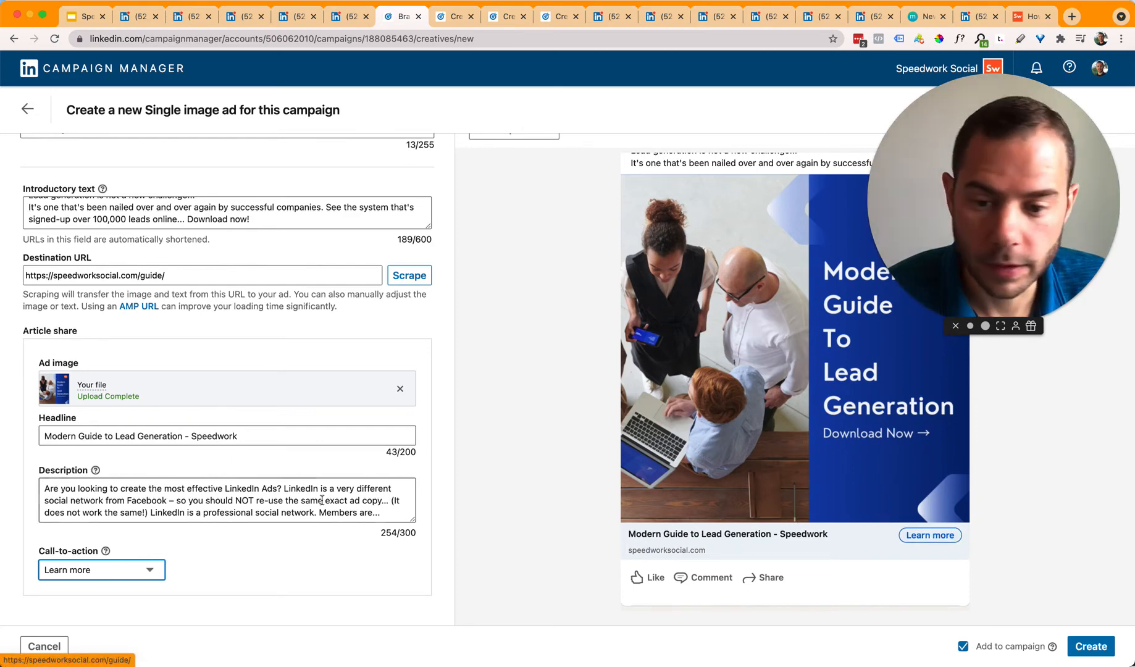
left_click(295, 543)
left_click(130, 572)
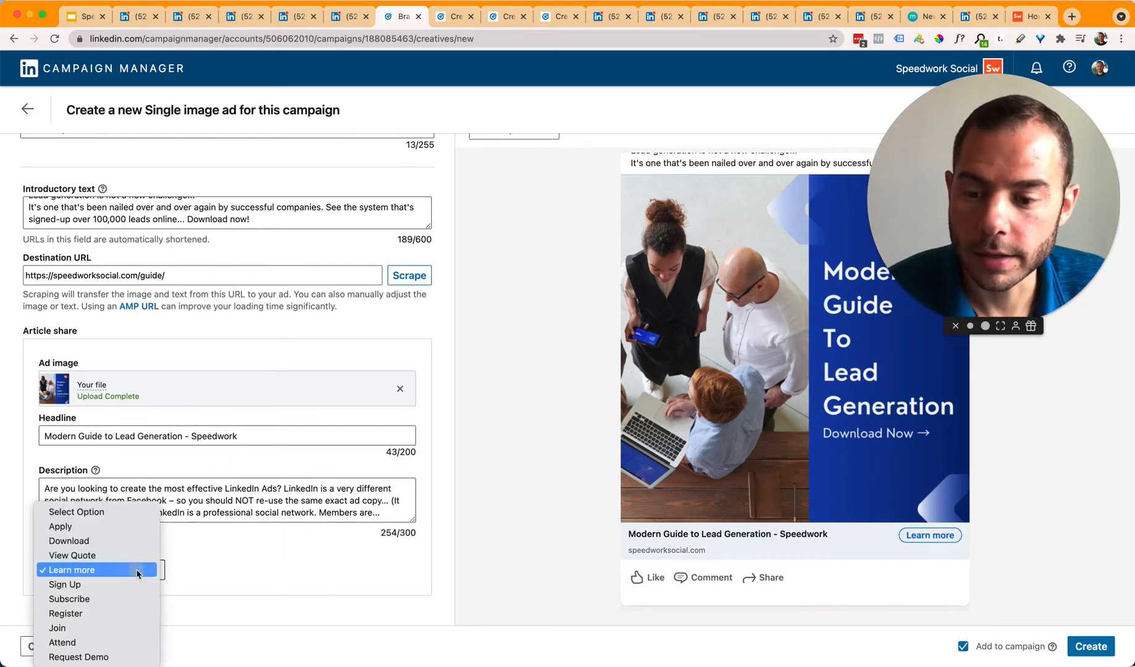
left_click(127, 512)
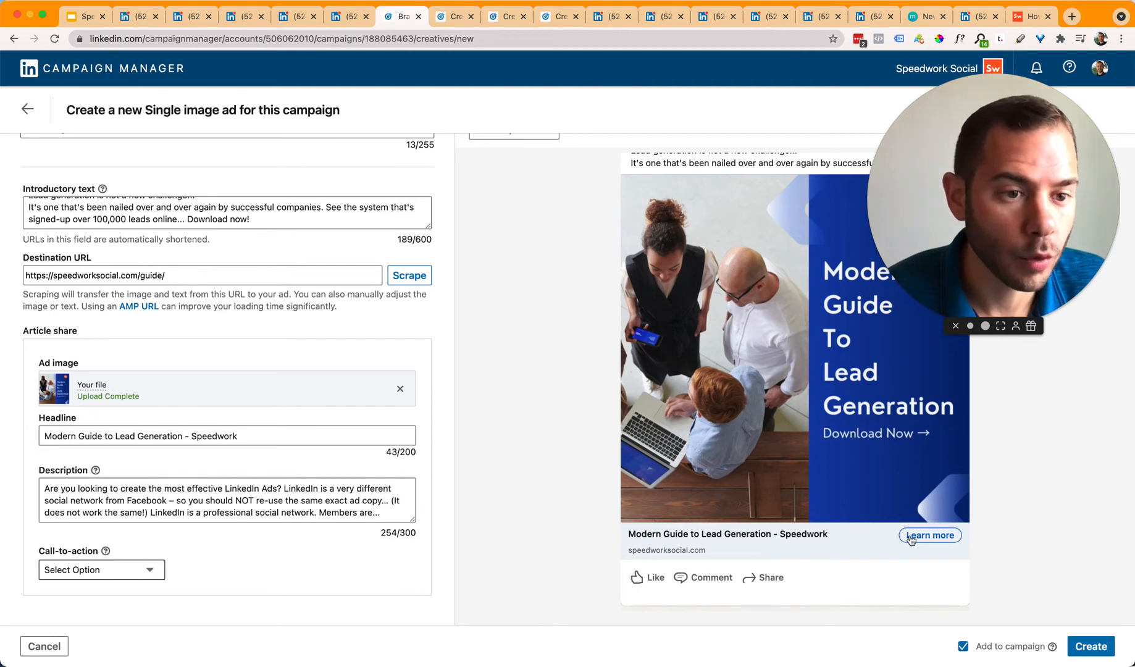
Step: Check the Previewing Ads on Mobile slide, then return to the campaign's ad list
scroll(587, 483, "up", 3)
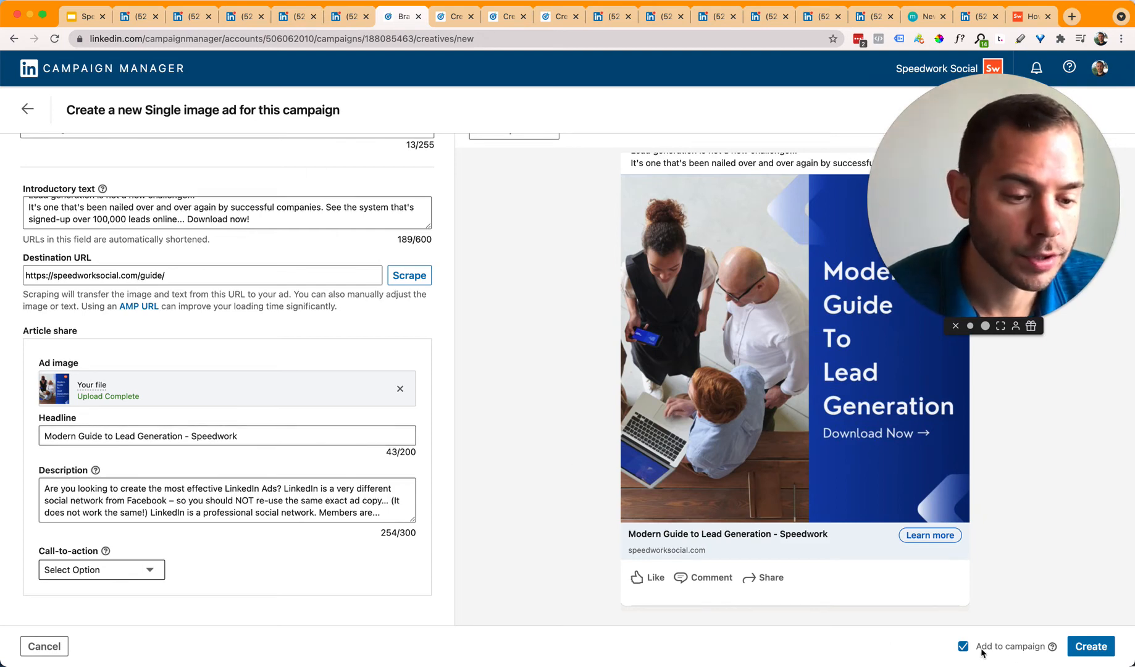
scroll(640, 383, "up", 3)
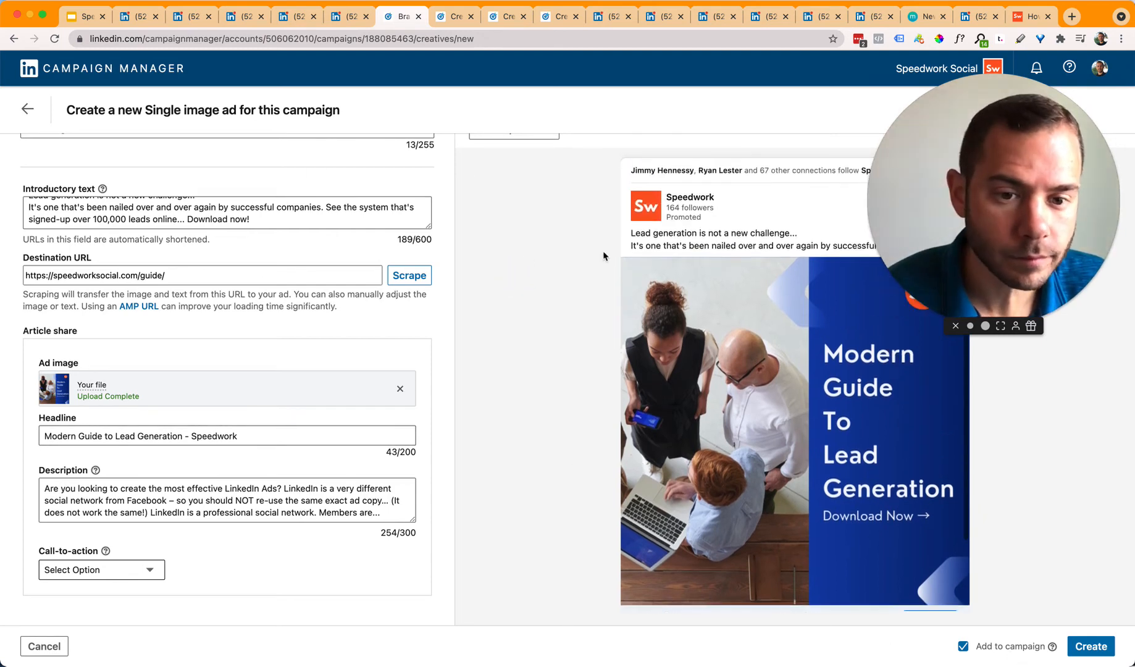
left_click(87, 17)
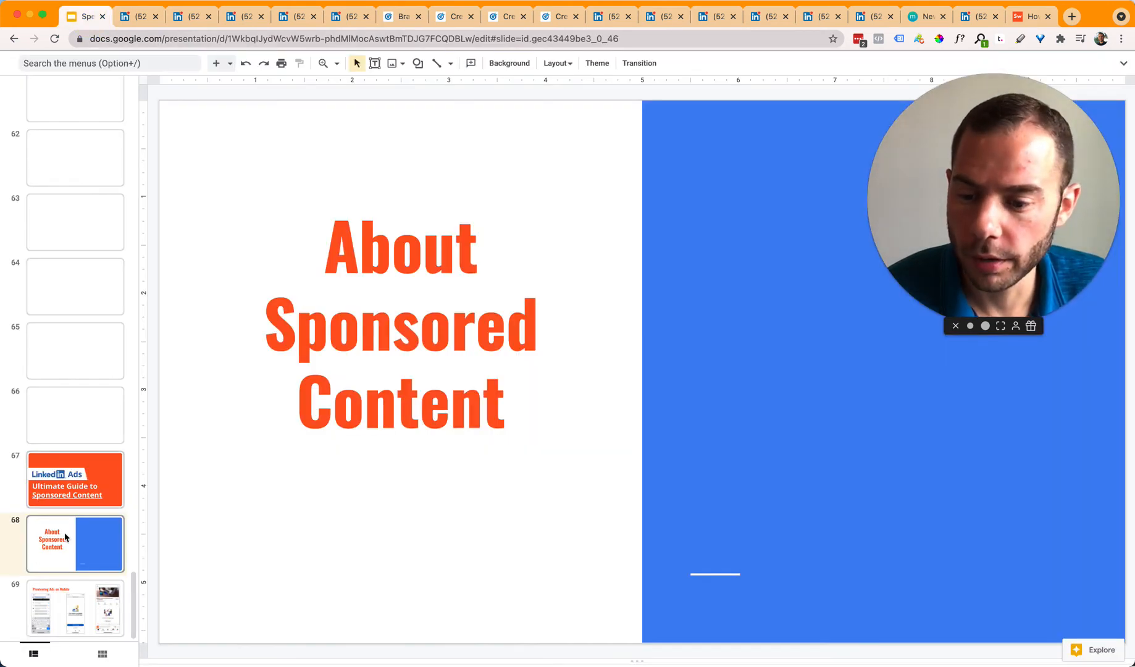
left_click(79, 595)
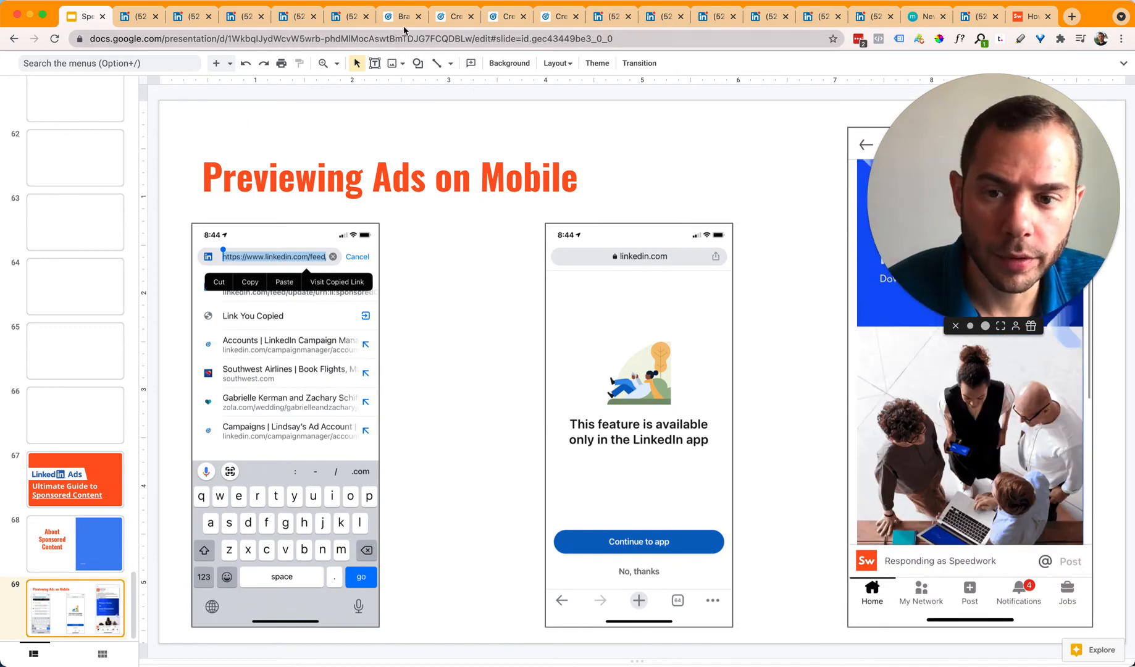
left_click(441, 17)
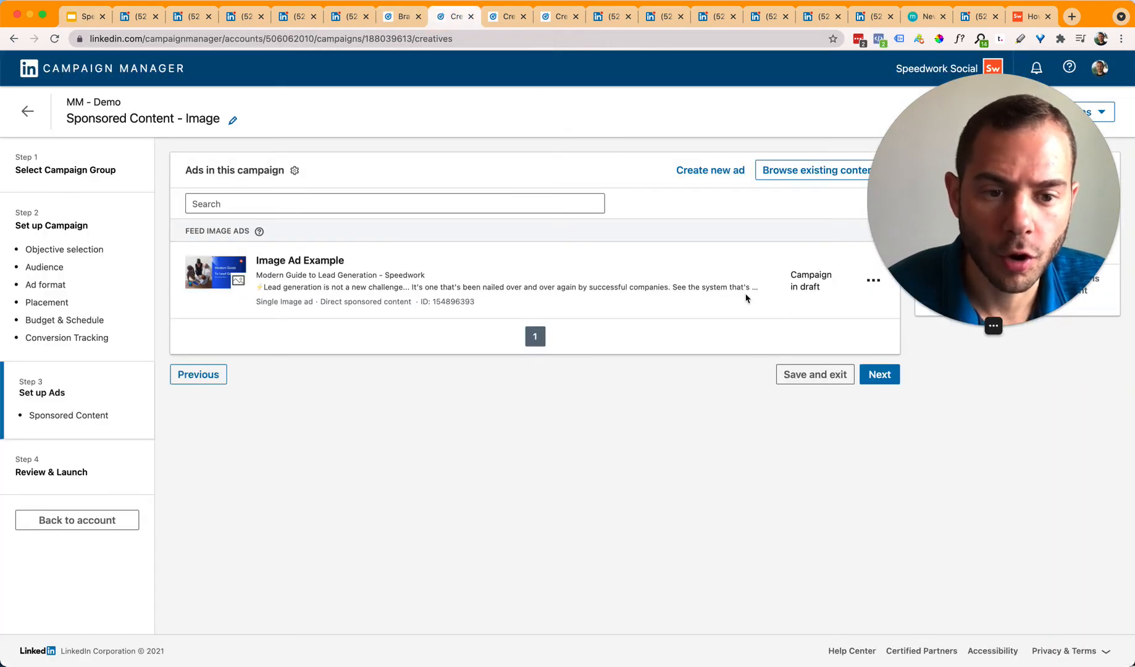
left_click_drag(999, 249, 423, 265)
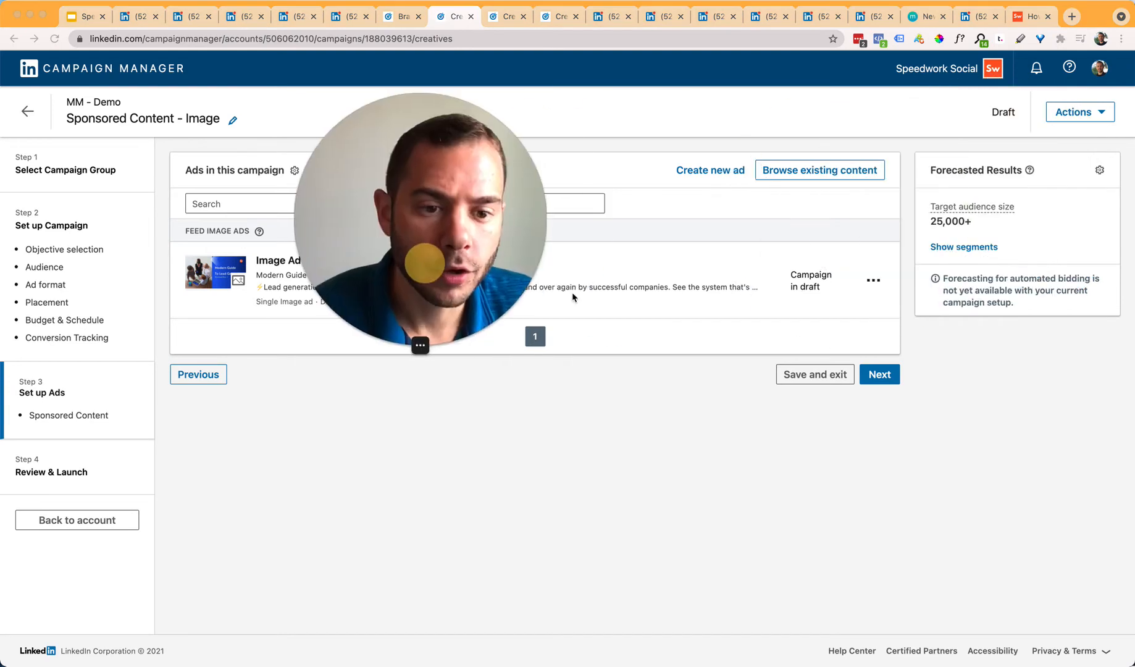
left_click(873, 280)
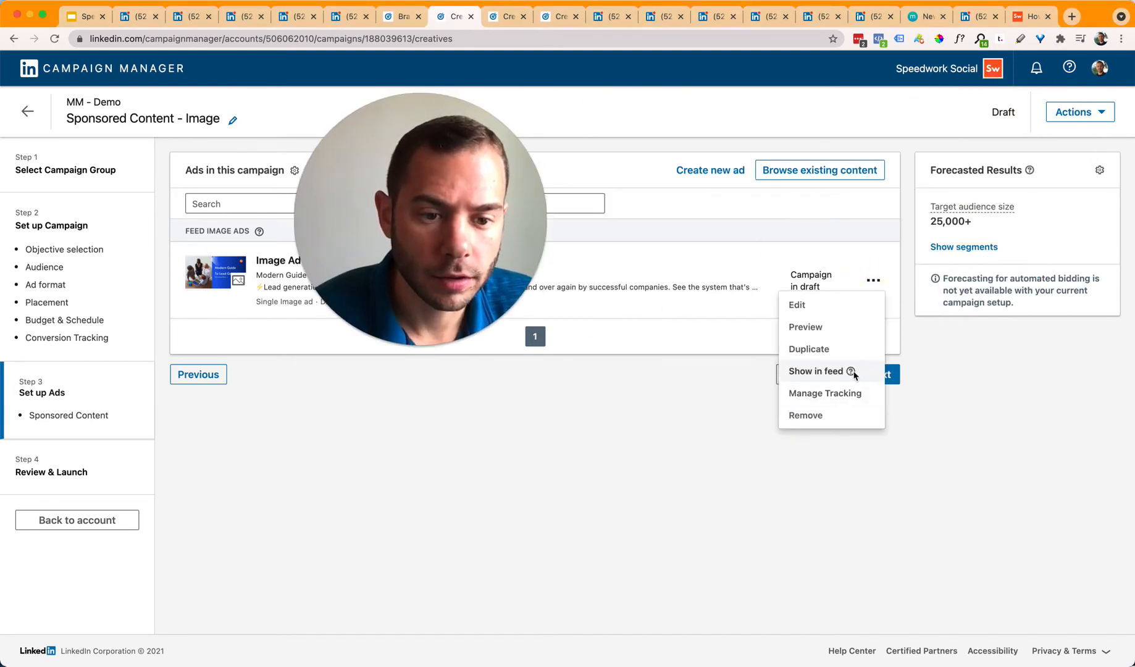
left_click(811, 329)
left_click_drag(427, 257, 204, 267)
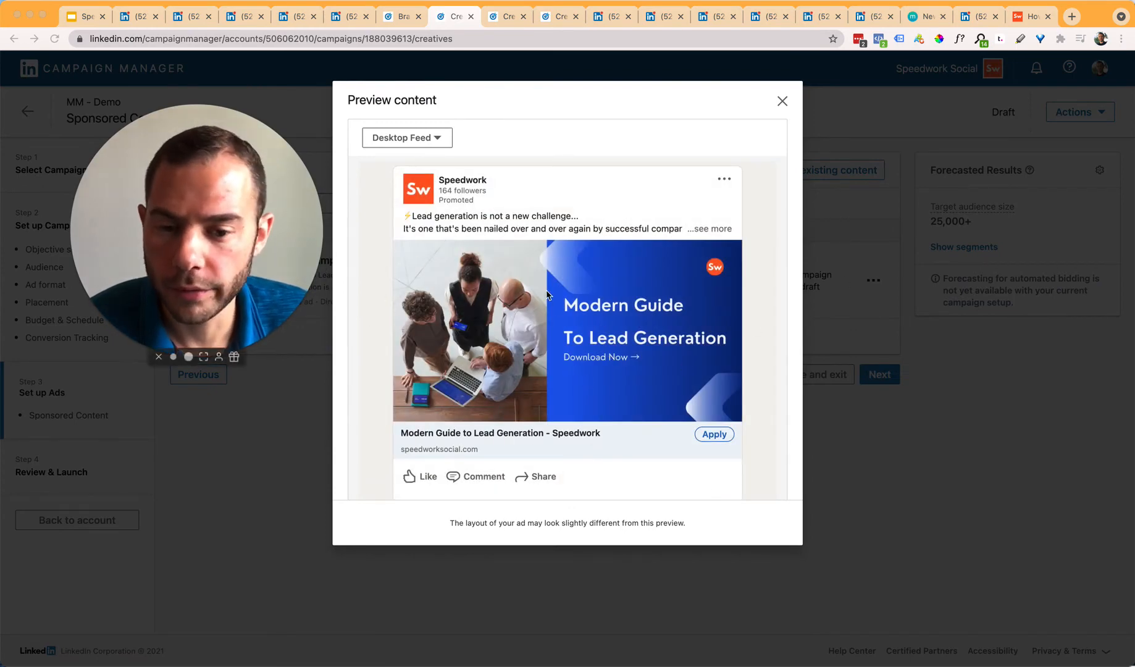
left_click(419, 139)
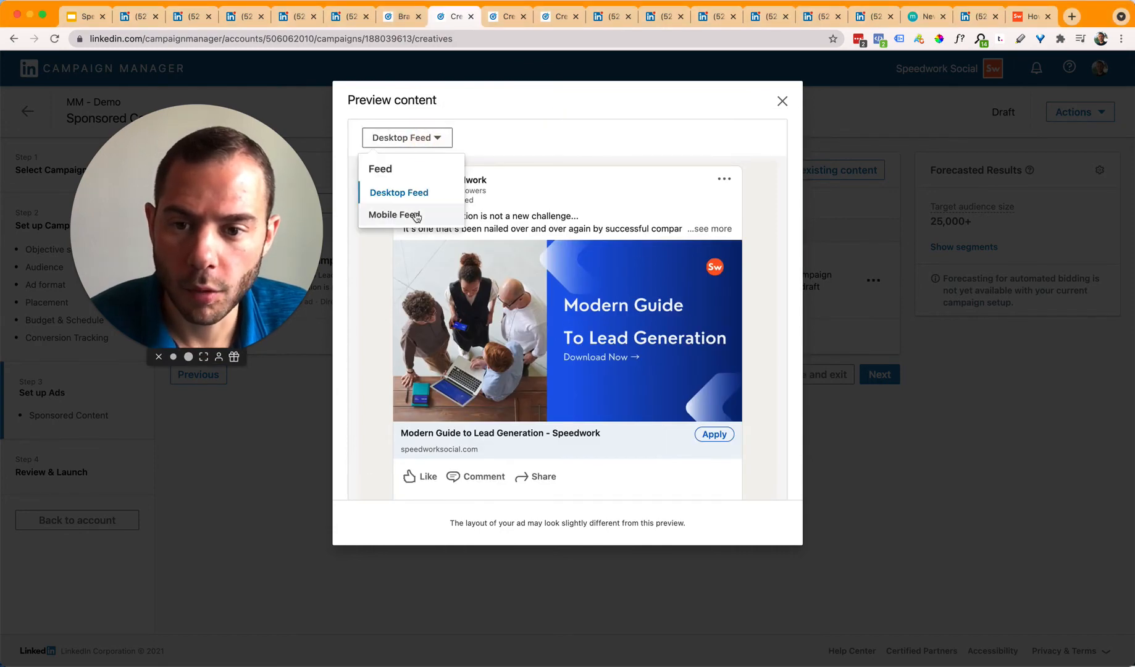
left_click(413, 214)
scroll(568, 322, "down", 3)
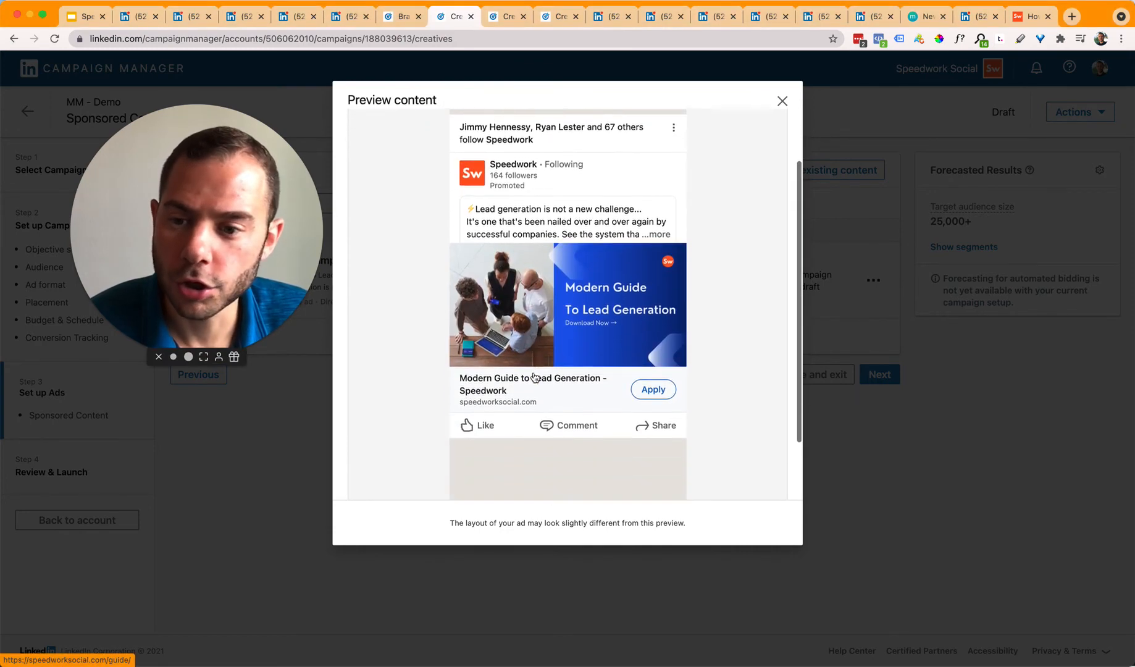
scroll(530, 368, "up", 2)
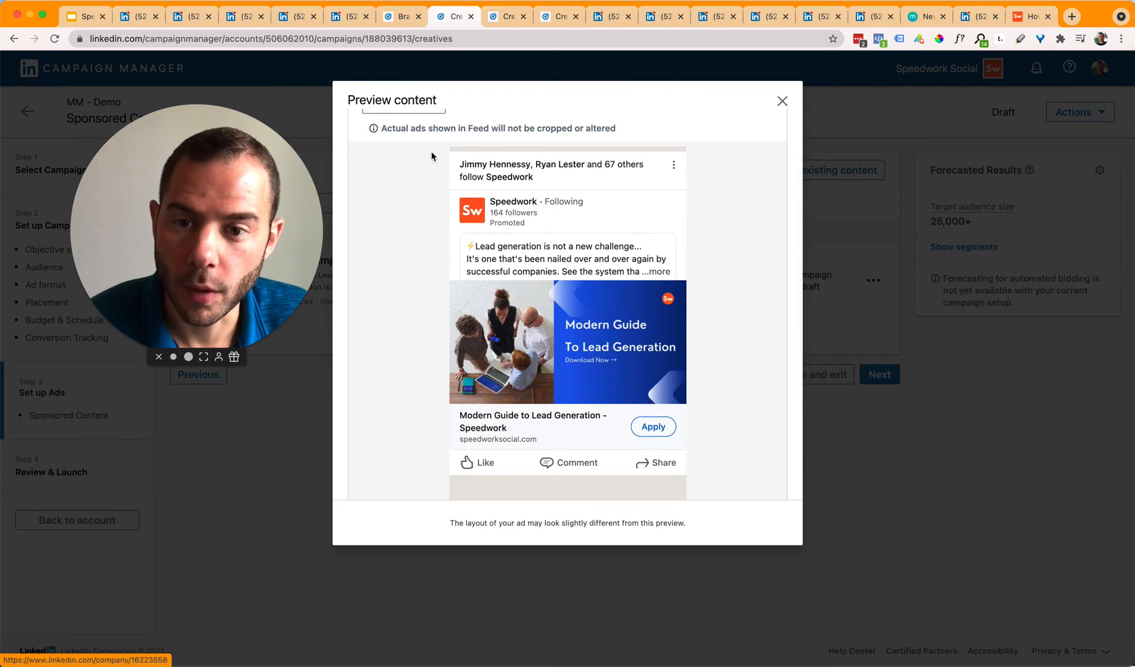
left_click(872, 244)
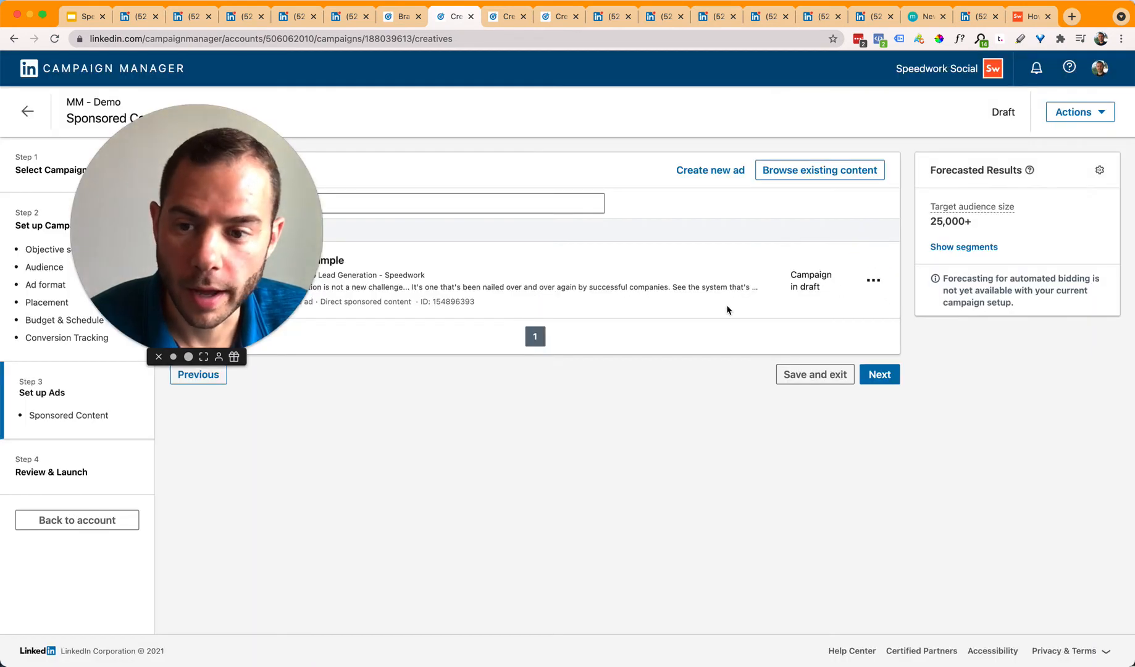
Step: Show the Image Ad Example in the feed as a promoted Speedwork post and open its options menu
left_click(874, 279)
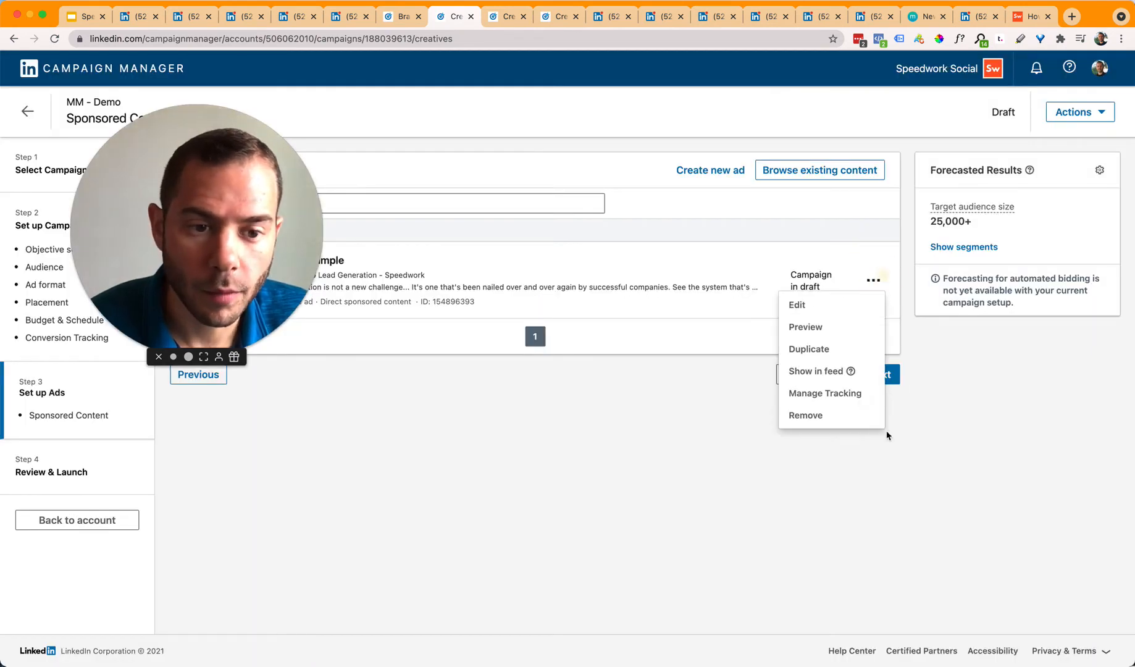
left_click(816, 372)
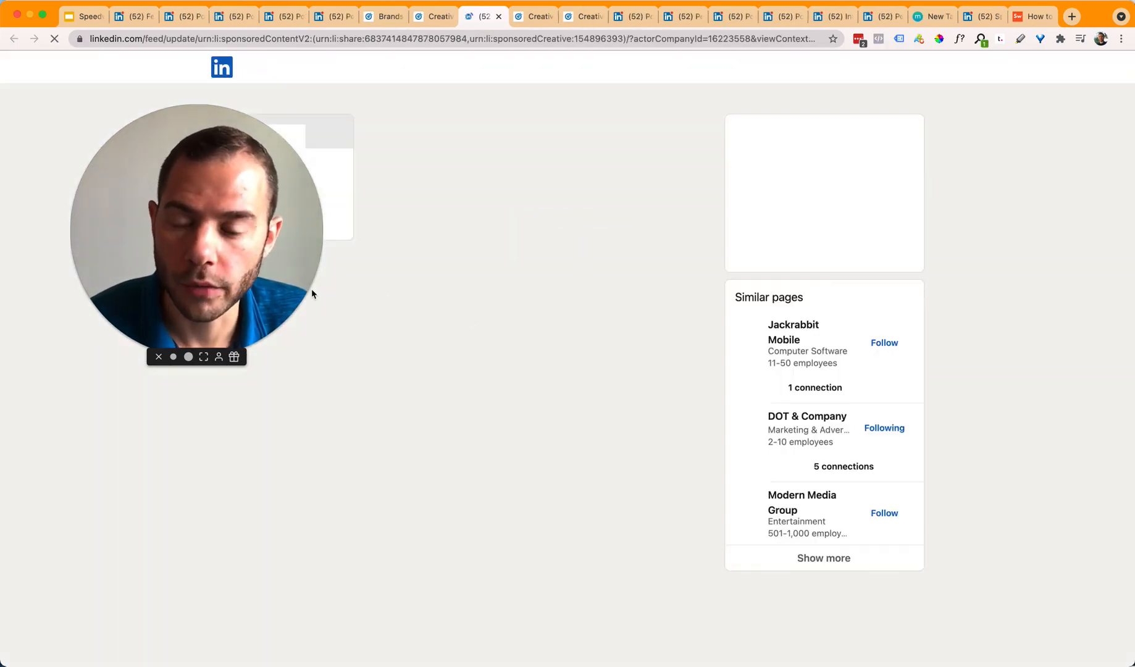
left_click_drag(311, 288, 1058, 282)
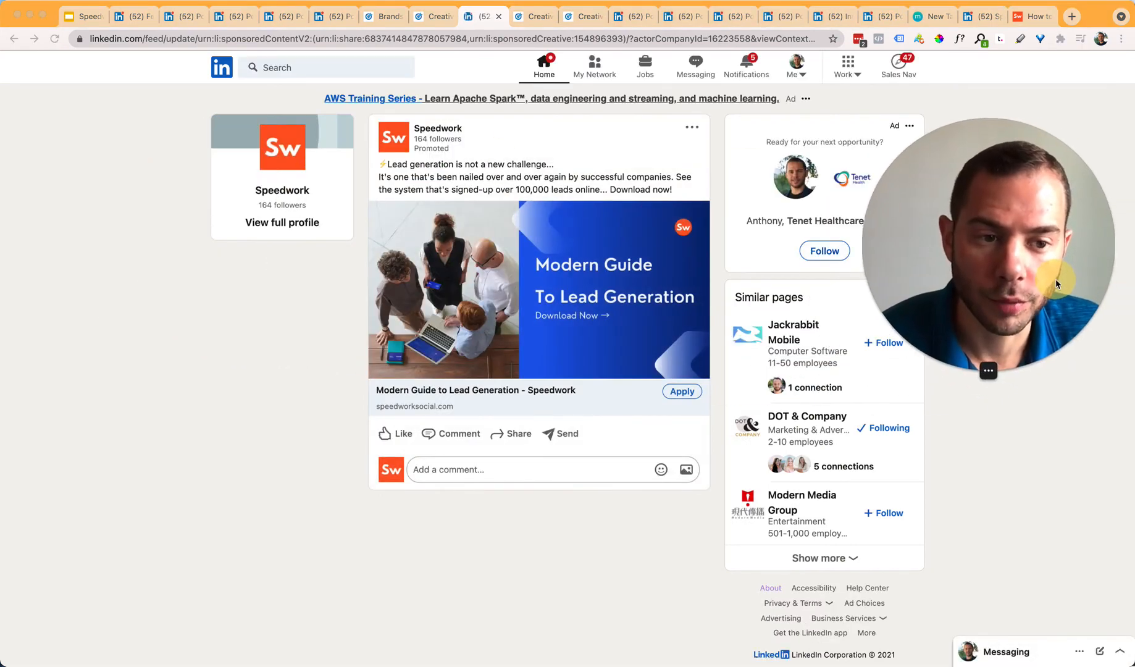
left_click(252, 304)
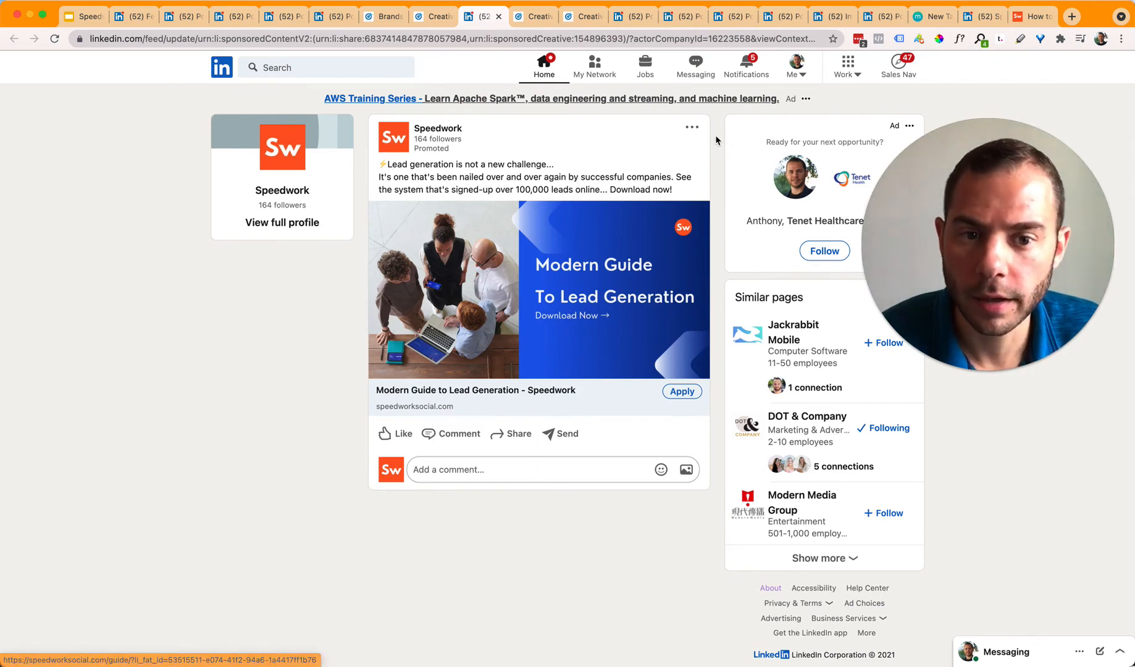
left_click(692, 127)
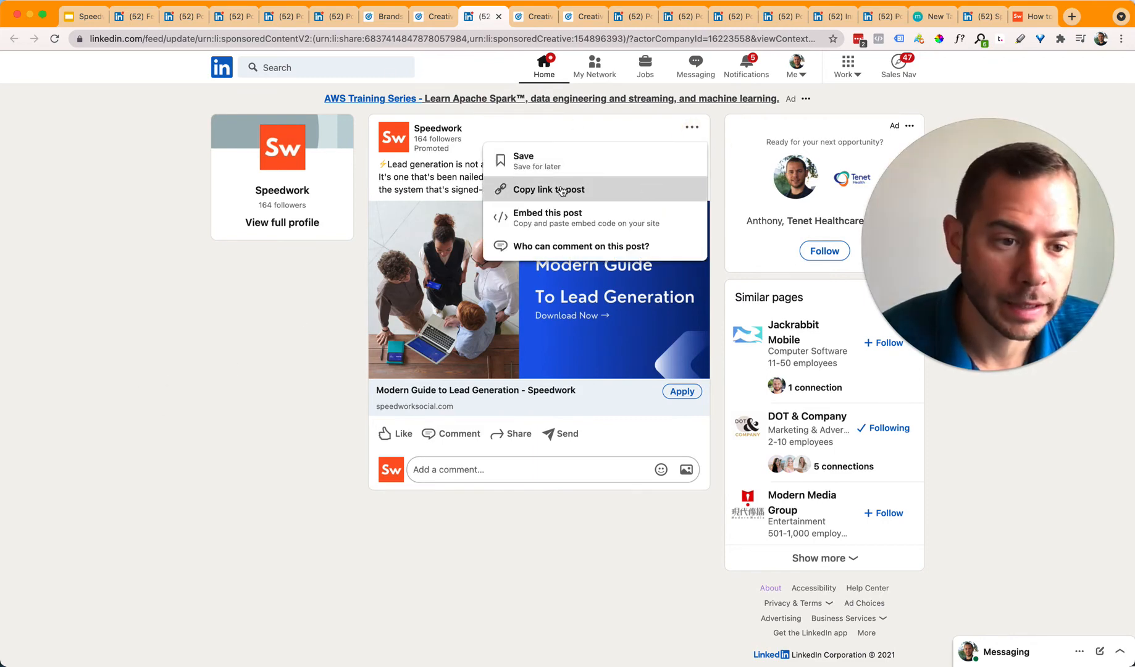
Step: Show the Image Ad Example in the feed again from the ad list and select the post's web address
left_click(421, 19)
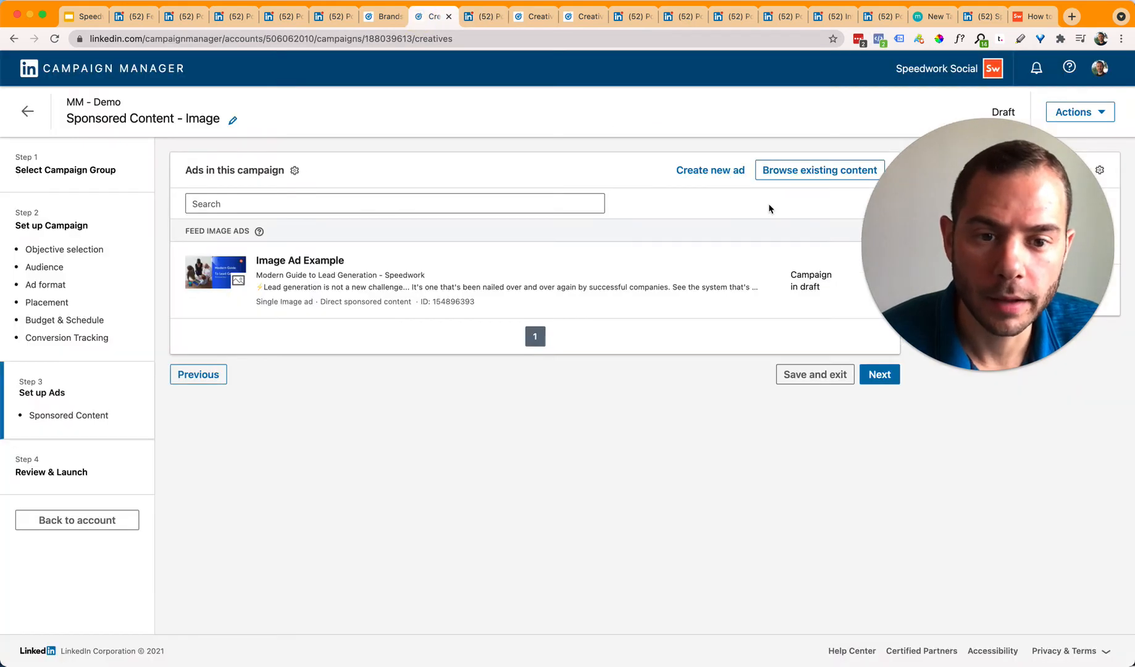
left_click(874, 280)
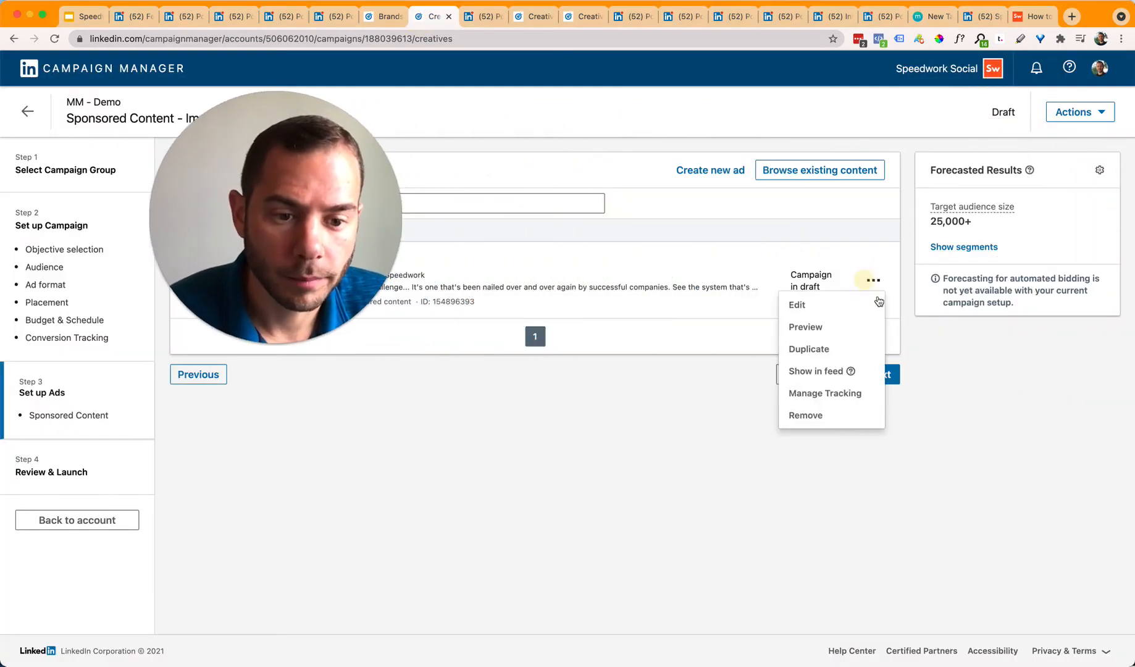
left_click(817, 371)
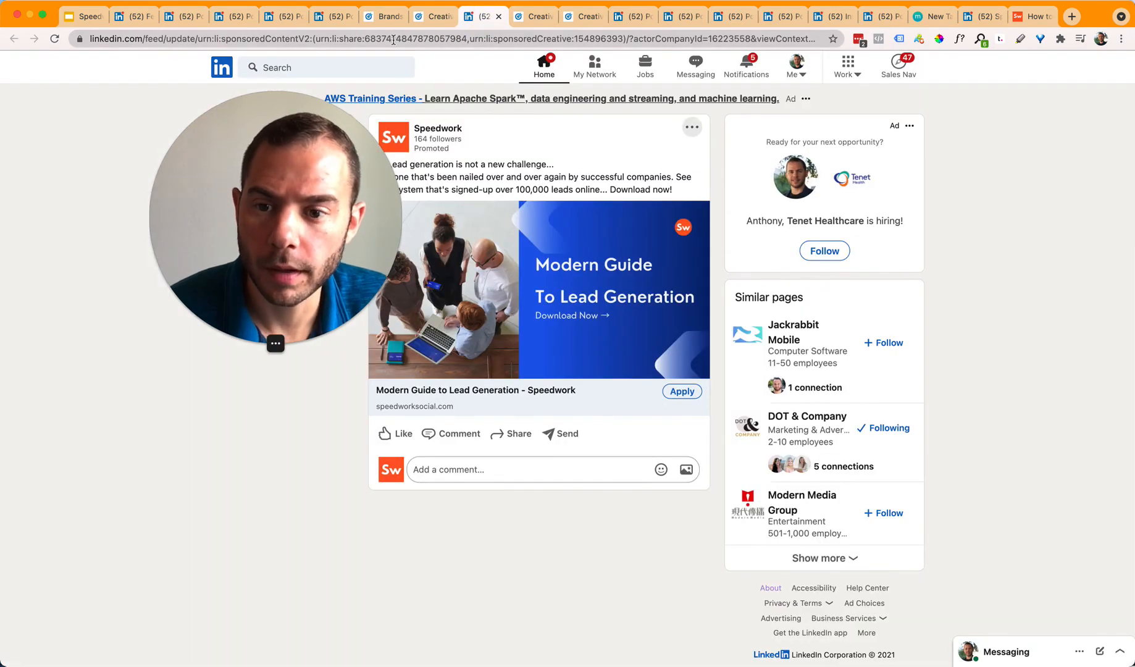
left_click(399, 41)
left_click_drag(248, 194, 888, 185)
left_click(141, 233)
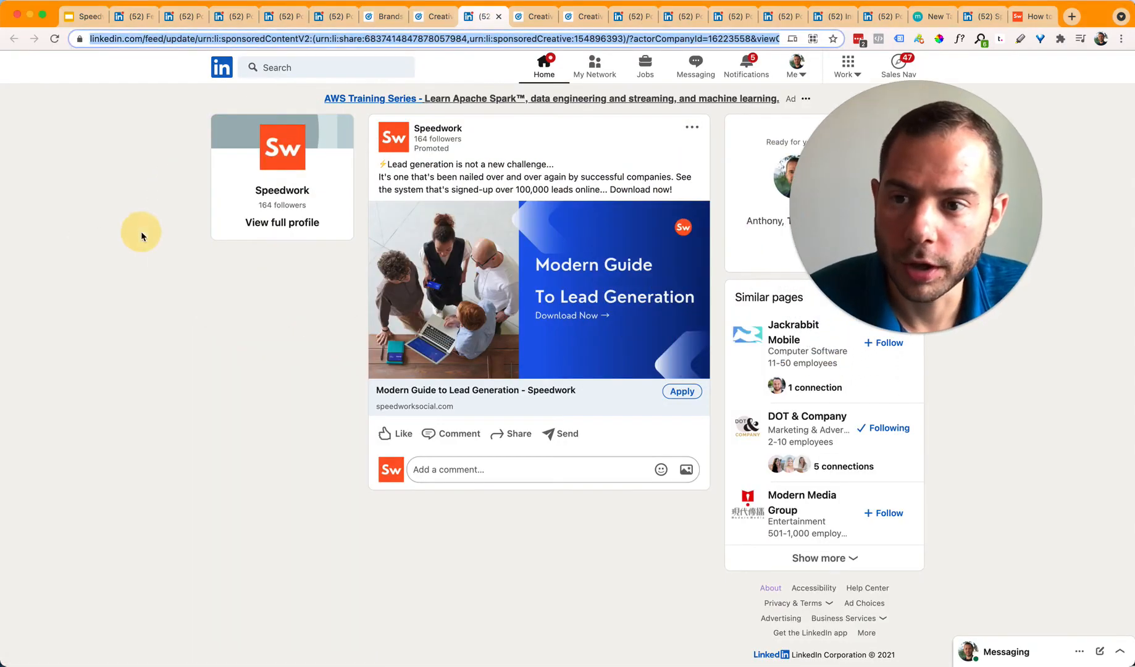
left_click(92, 16)
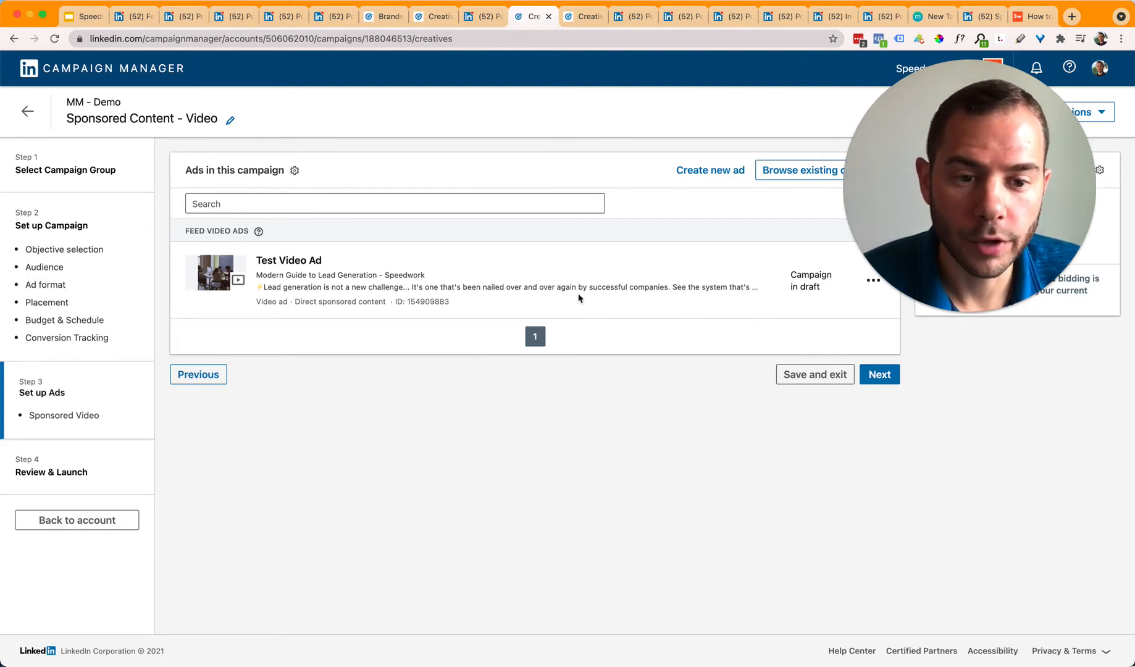
Step: Open Test Video Ad for editing and look over its preview intro text
left_click_drag(968, 257, 994, 250)
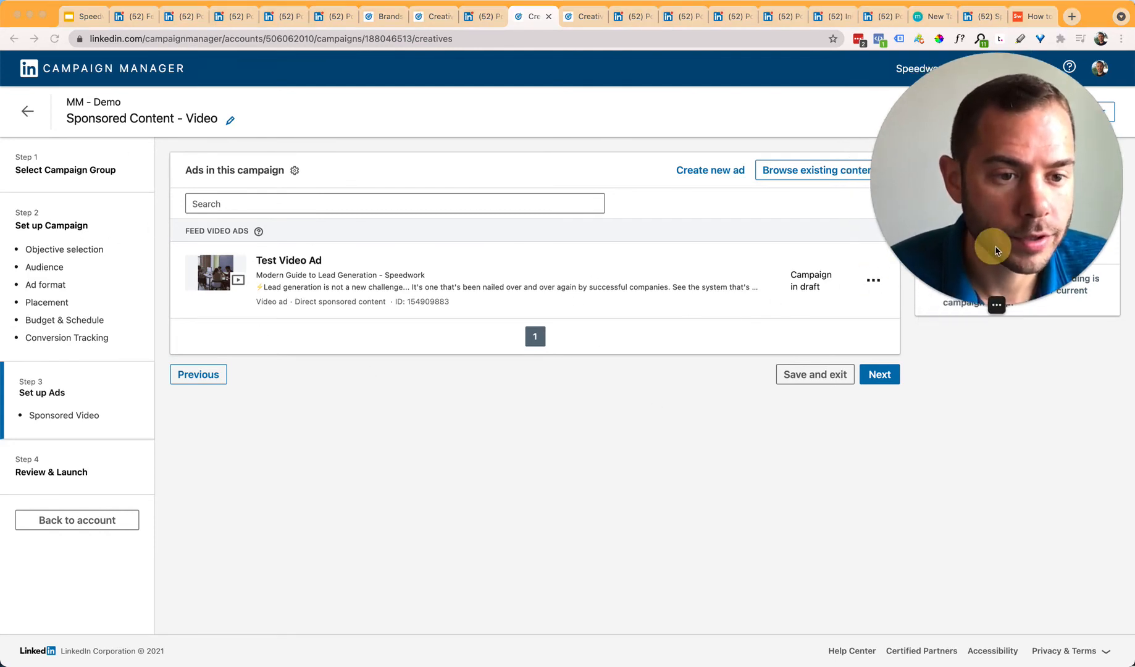
left_click(872, 279)
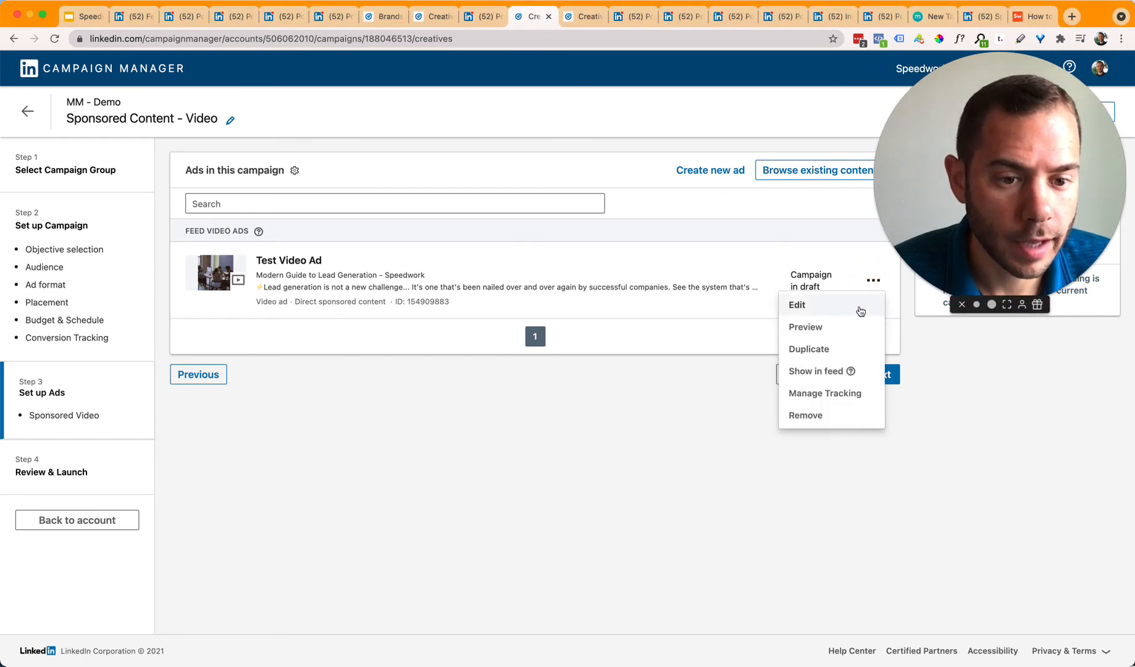
left_click(859, 309)
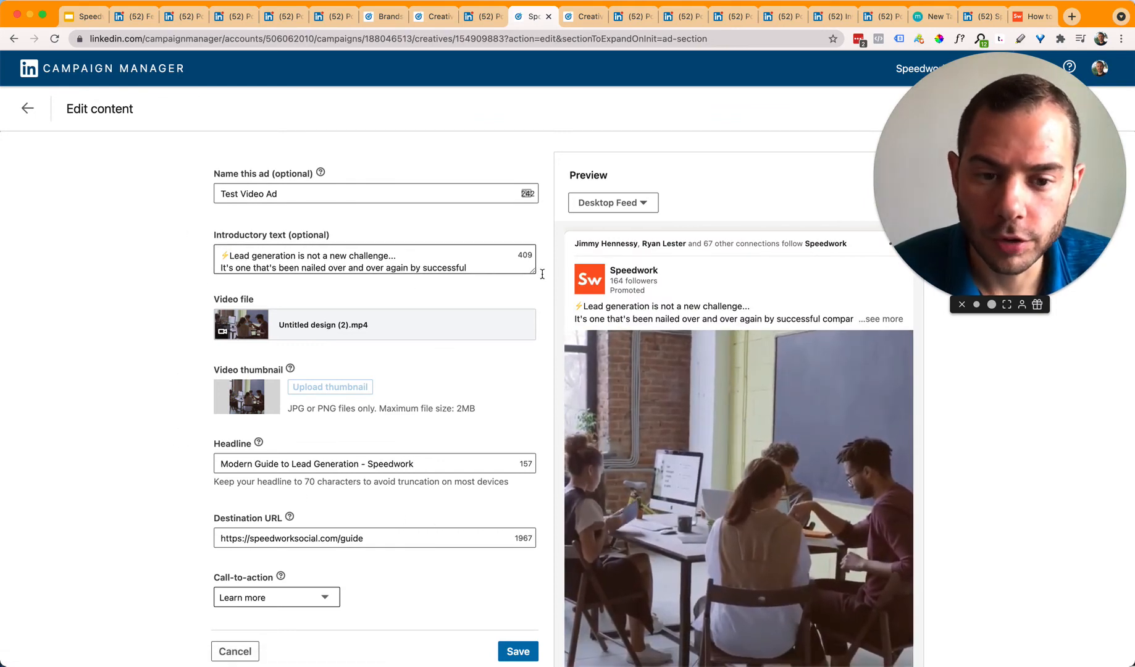
left_click_drag(640, 306, 766, 316)
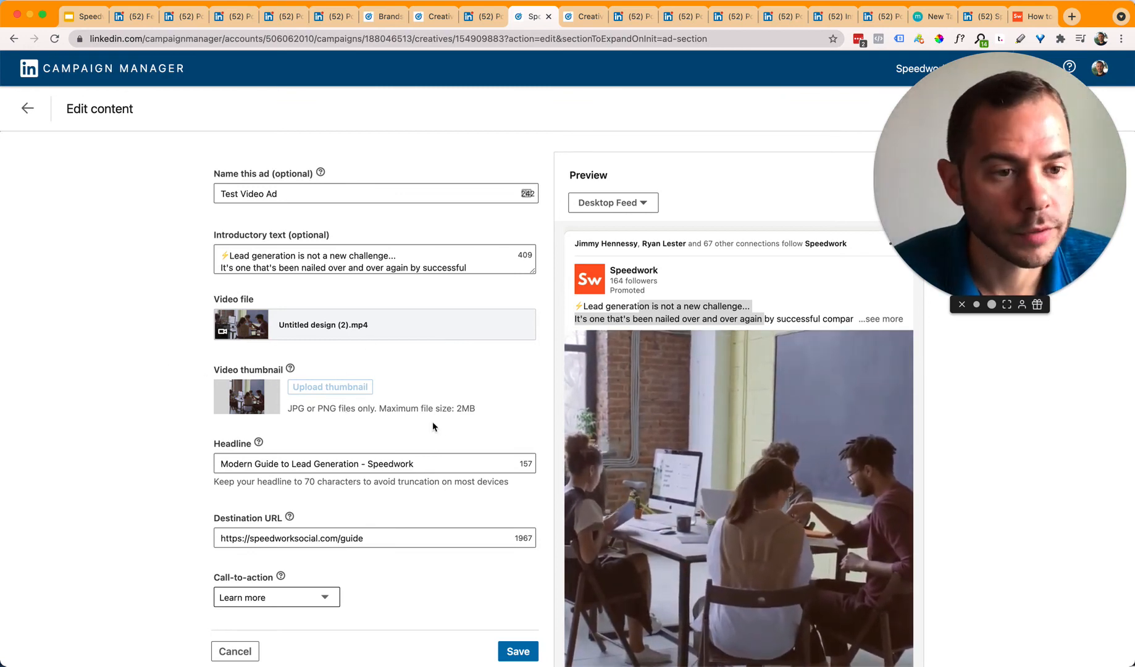
scroll(338, 478, "down", 1)
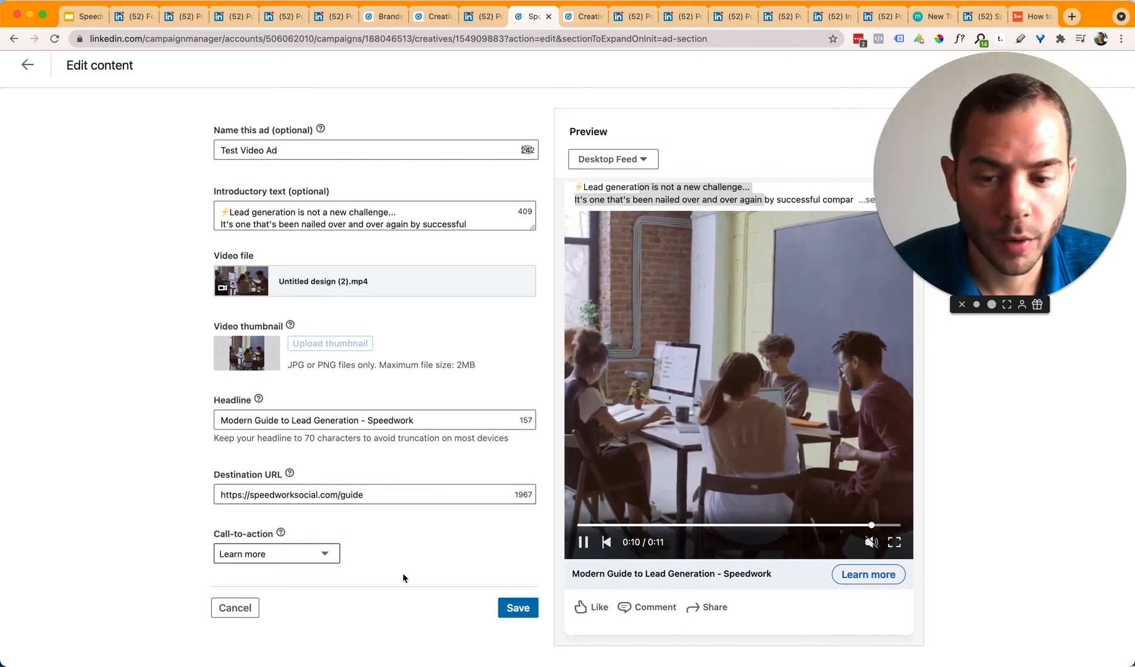
Step: Keep Learn more as the call-to-action, pause the preview video, and go to the carousel campaign's ads
left_click(297, 554)
left_click(421, 527)
left_click(302, 551)
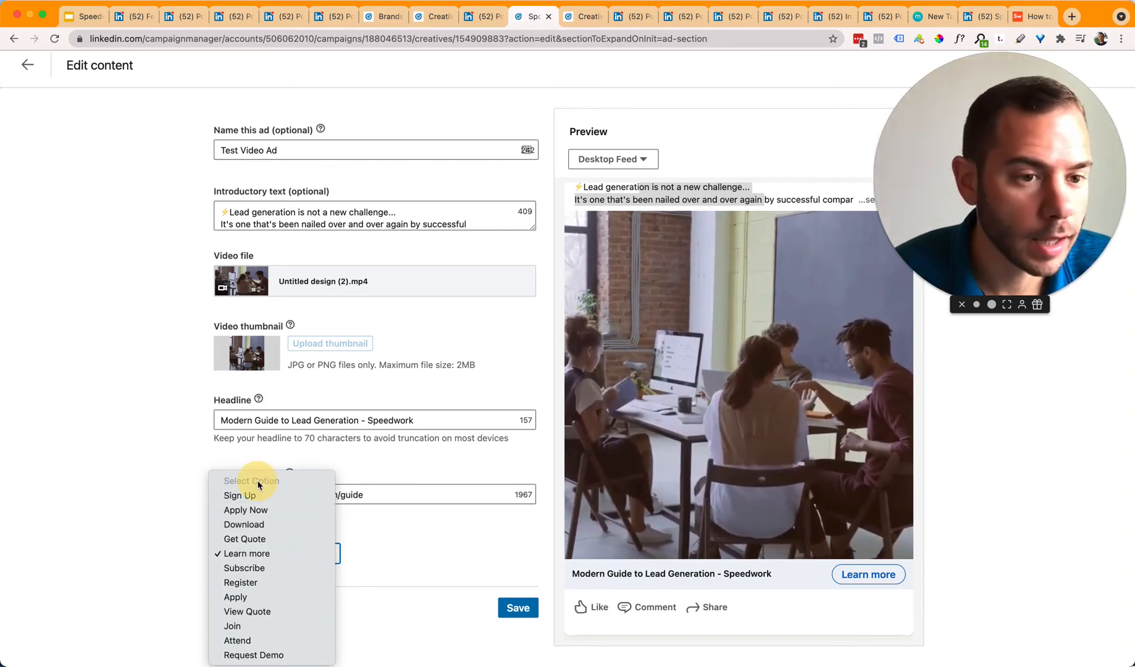
left_click(263, 560)
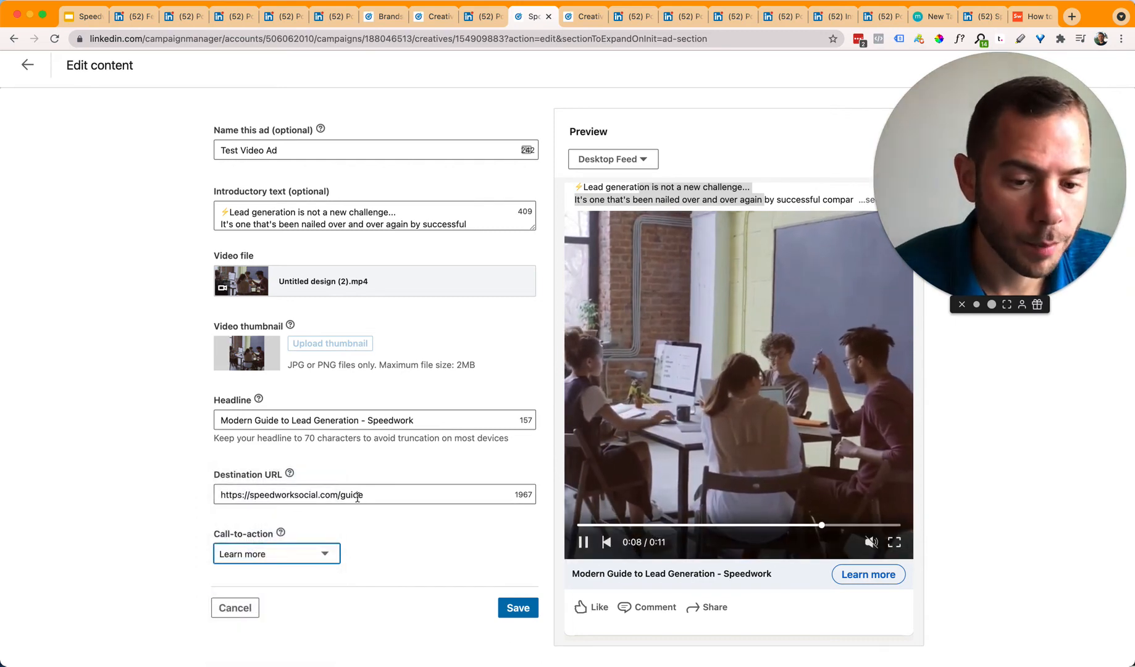
left_click(451, 554)
left_click(764, 399)
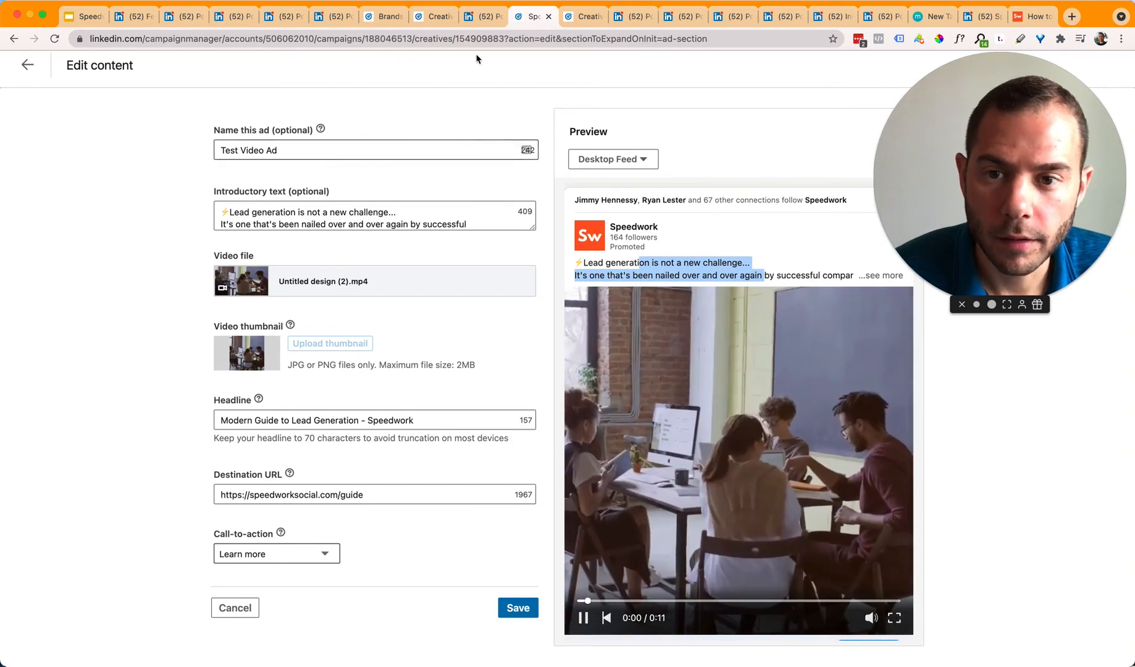
left_click(568, 25)
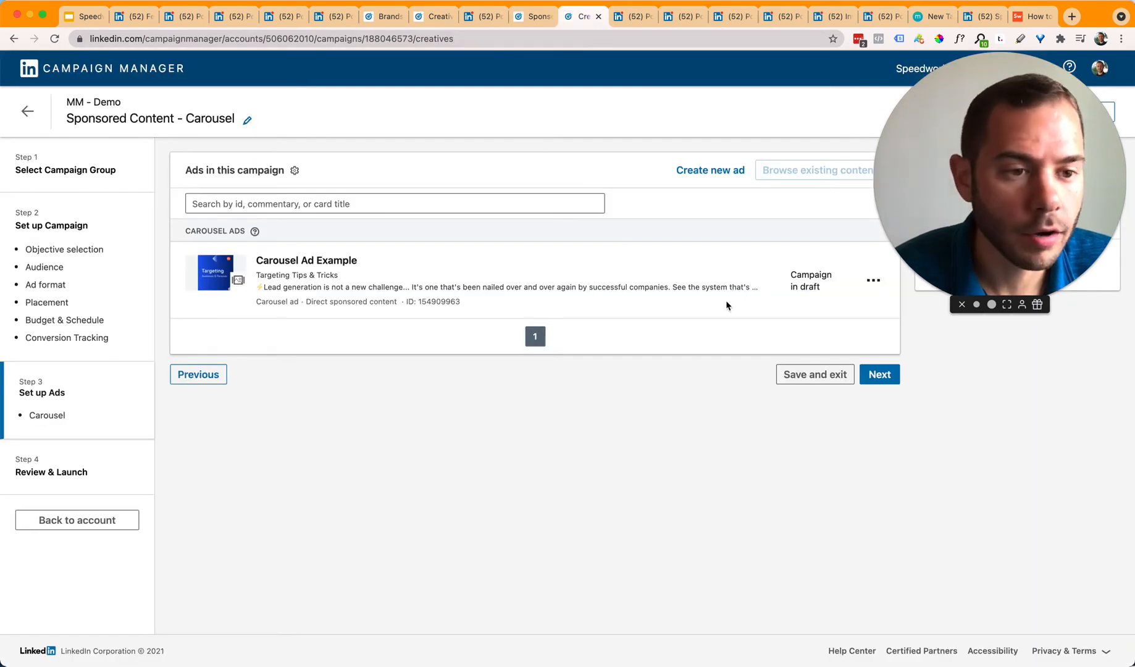
left_click(874, 281)
left_click(872, 283)
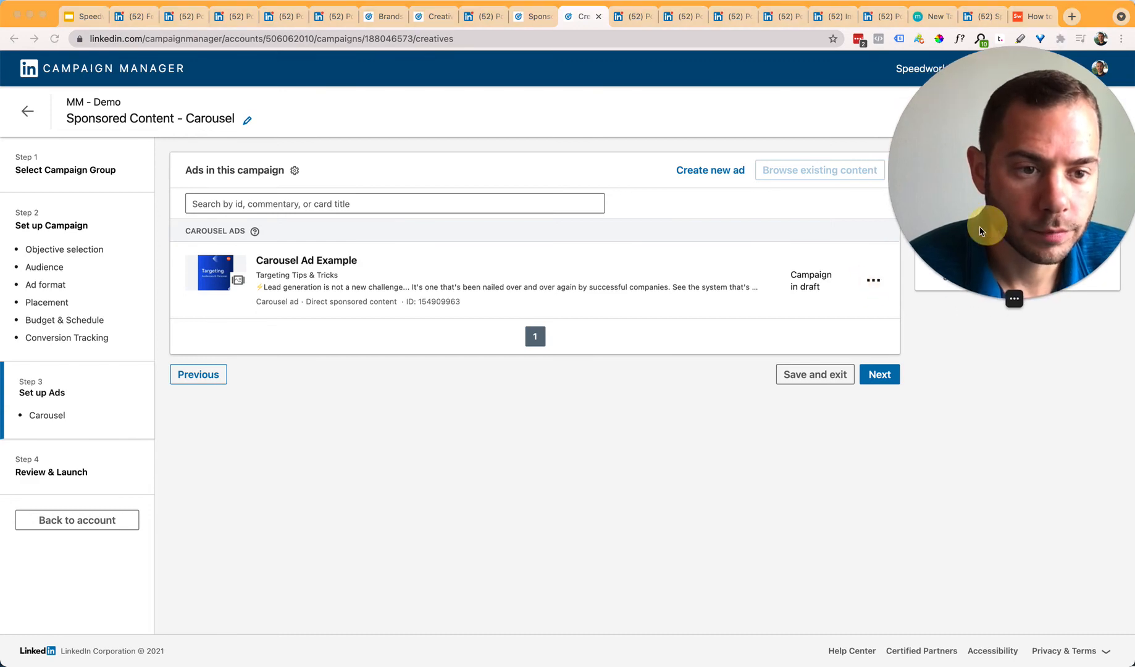
left_click(874, 282)
left_click(856, 306)
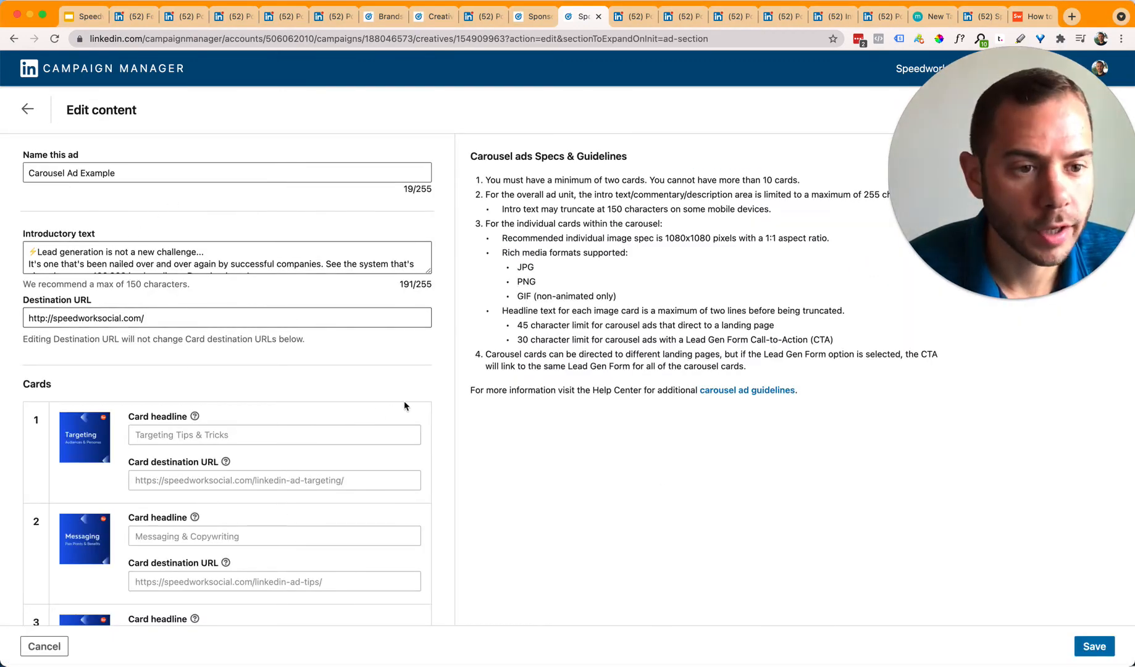
left_click_drag(538, 208, 892, 469)
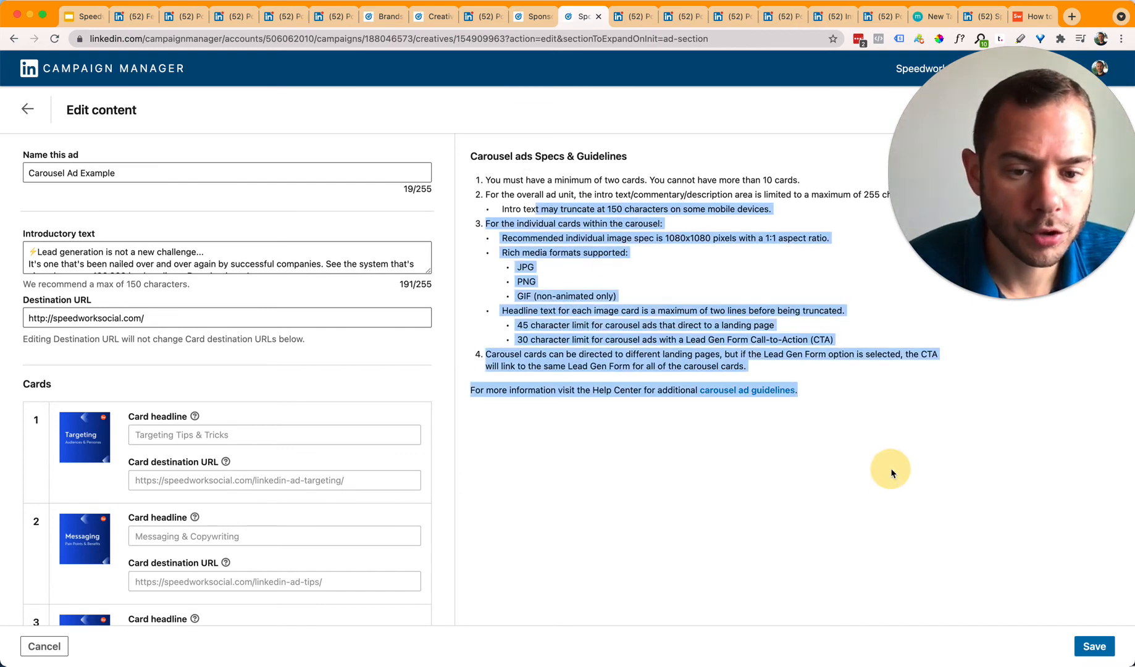
left_click(891, 468)
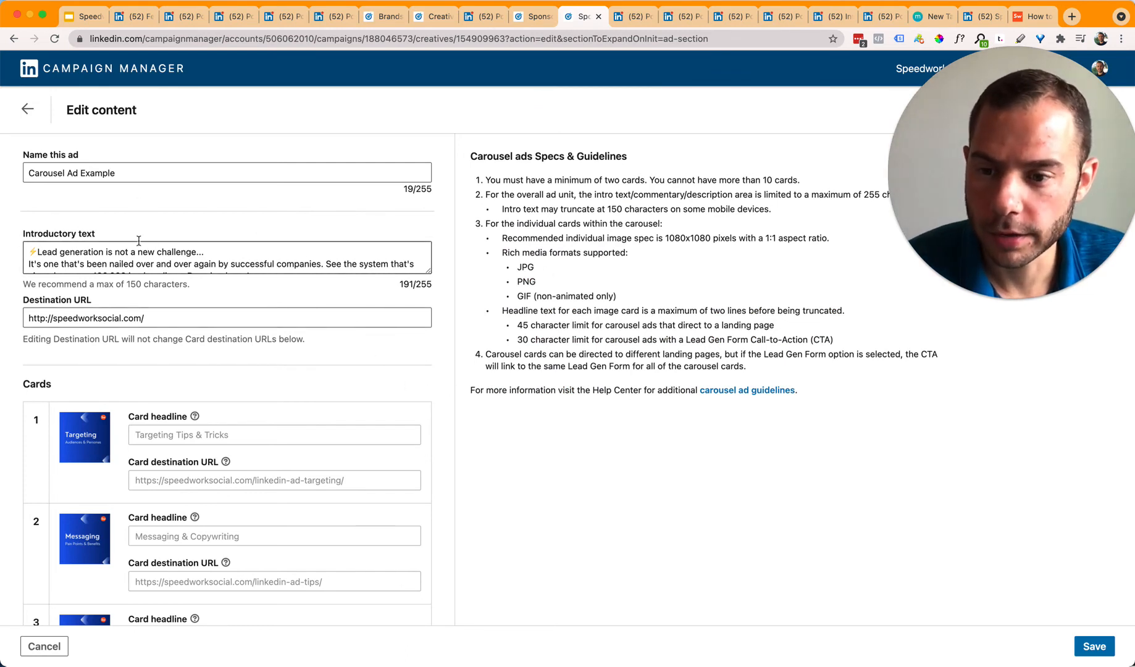
scroll(278, 372, "down", 4)
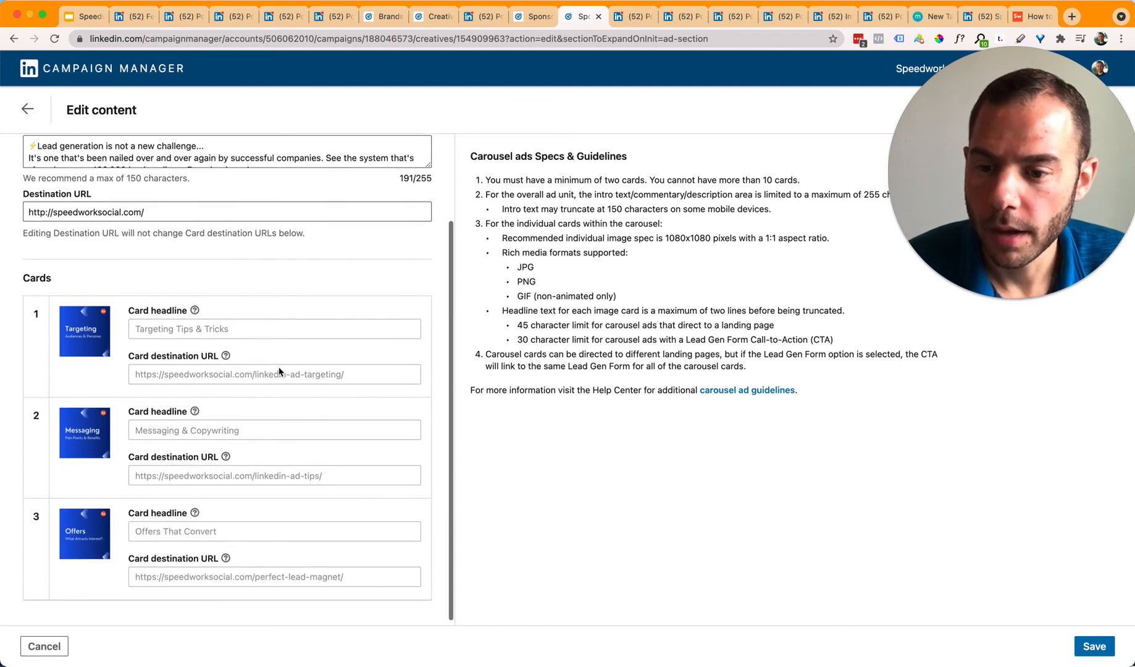
left_click_drag(34, 233, 289, 245)
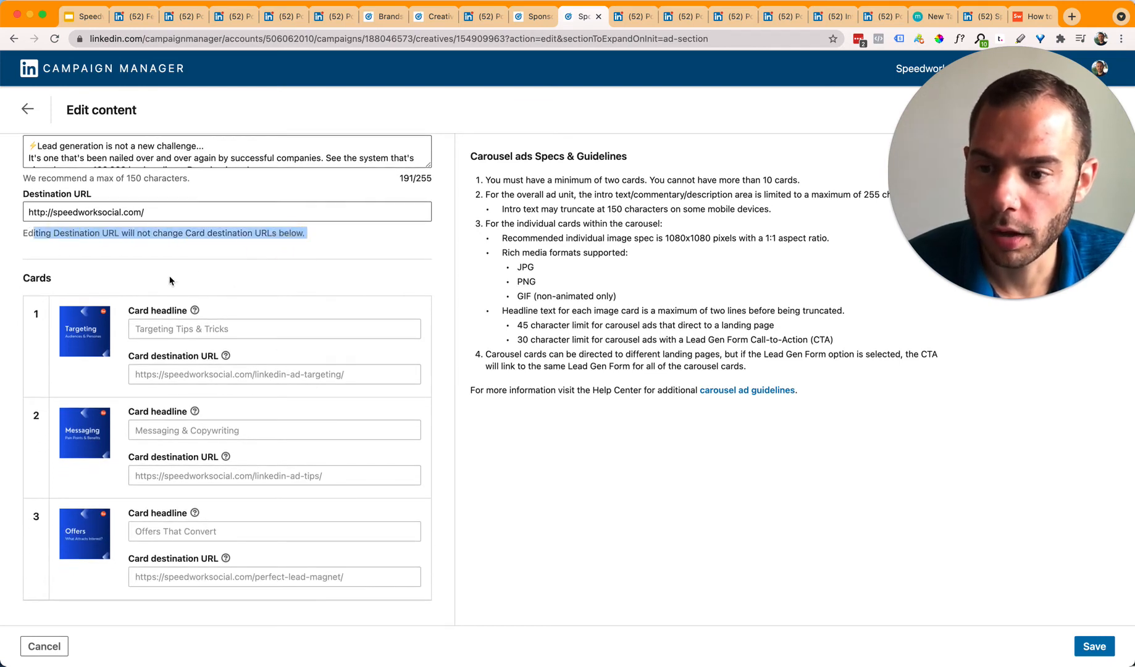
left_click(61, 222)
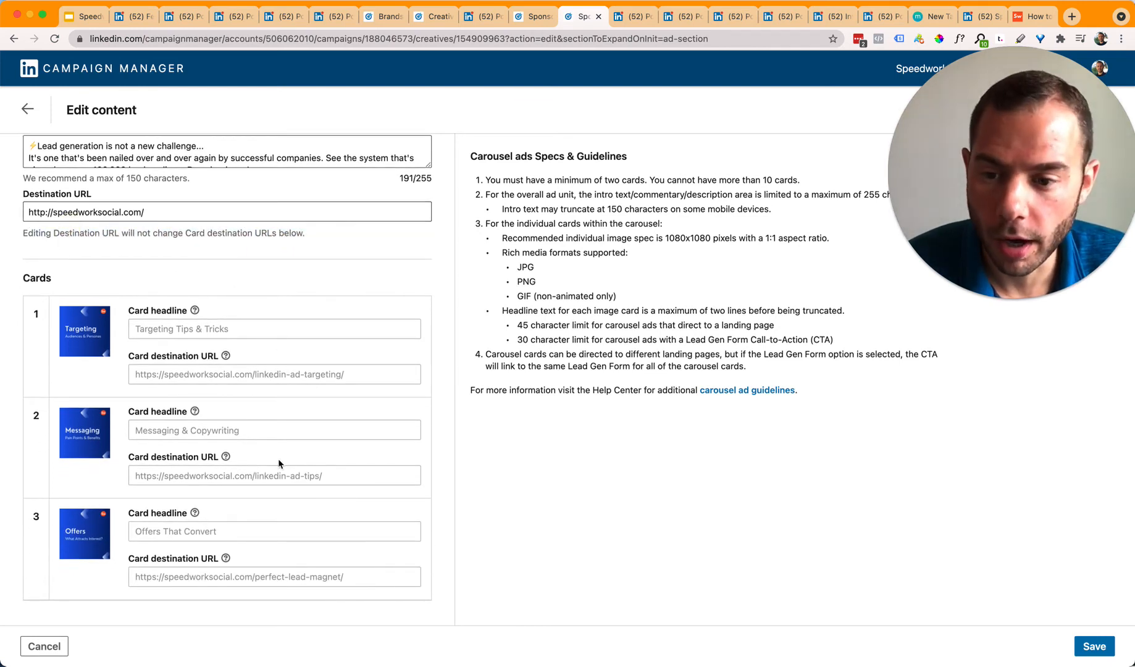
scroll(278, 459, "down", 1)
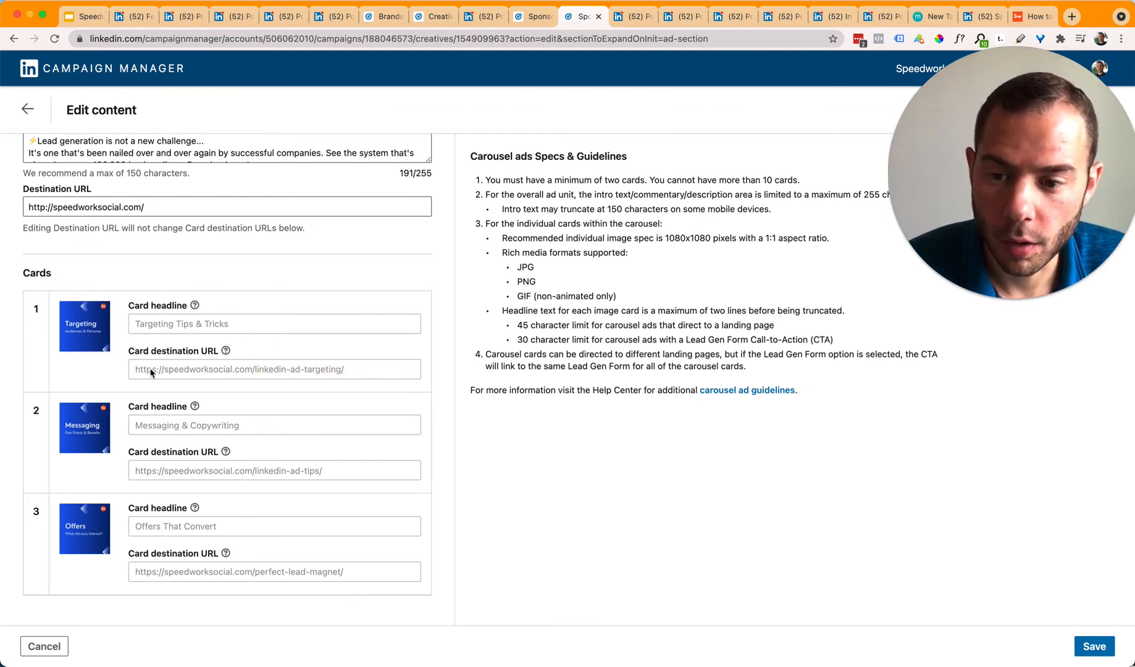
left_click_drag(329, 371, 236, 369)
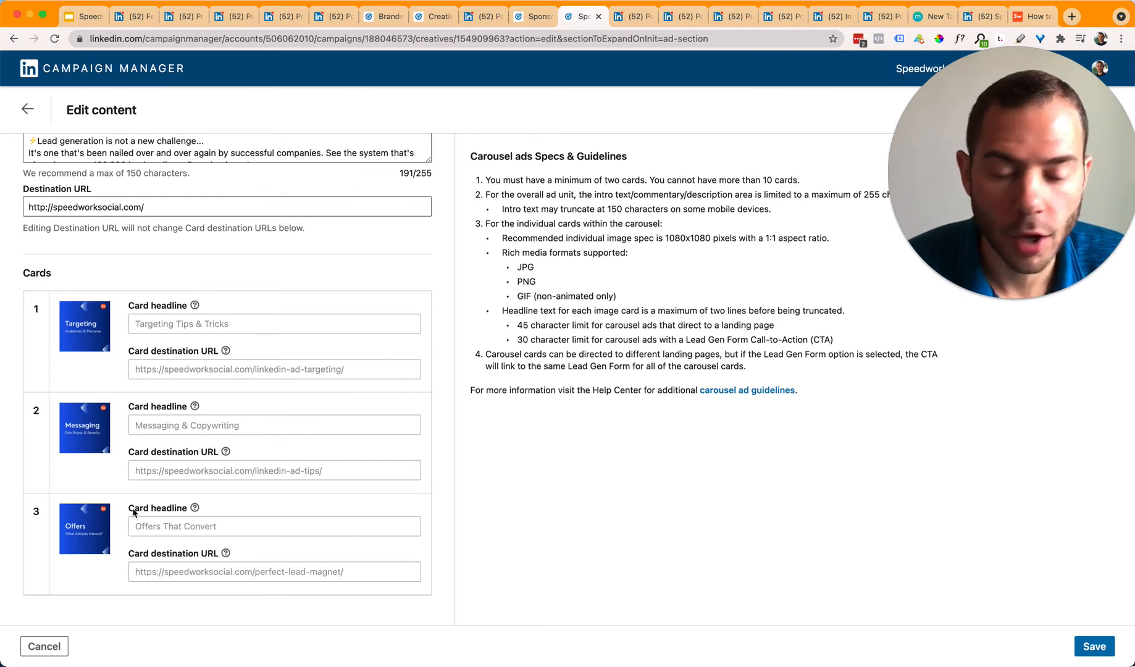
left_click_drag(79, 376, 99, 346)
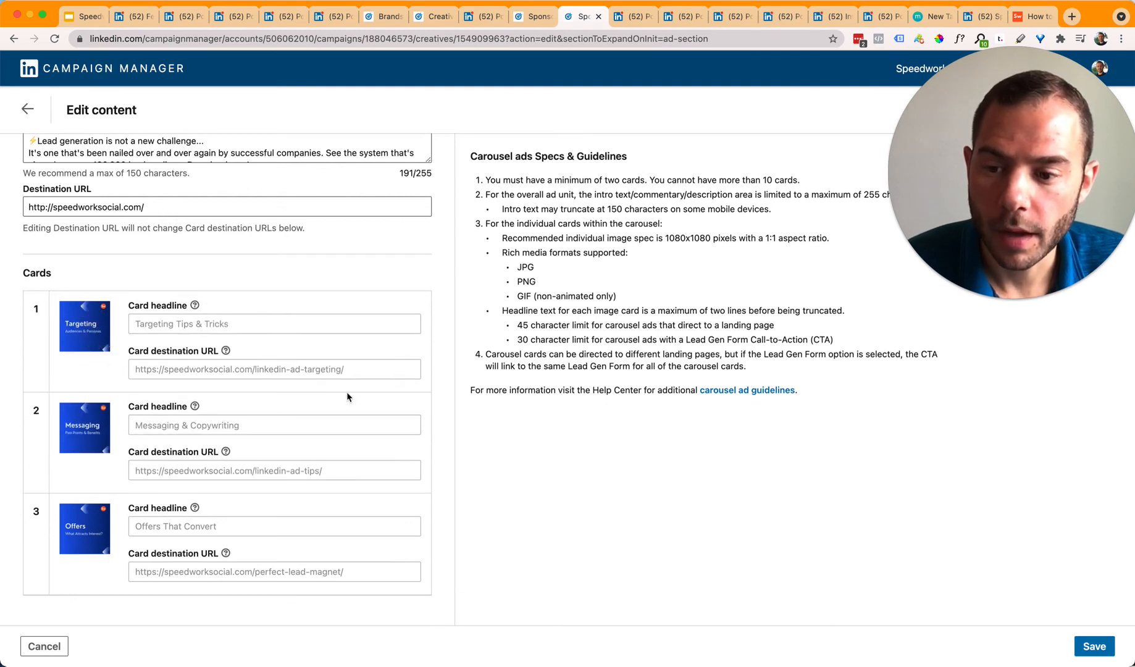
scroll(225, 361, "up", 4)
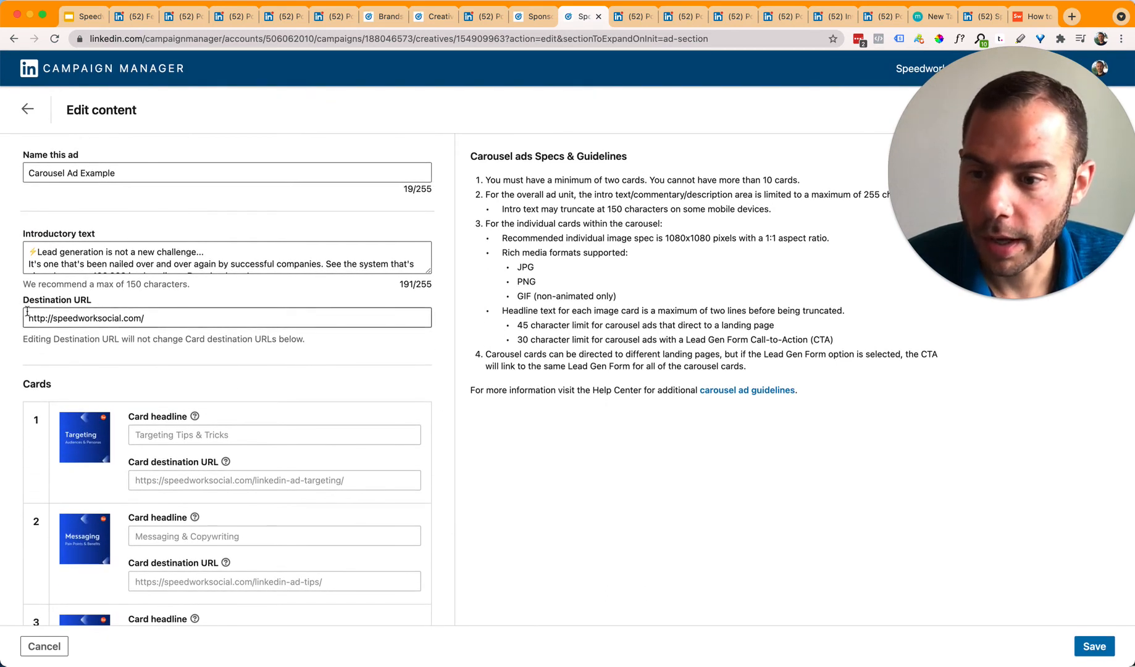
scroll(207, 348, "down", 3)
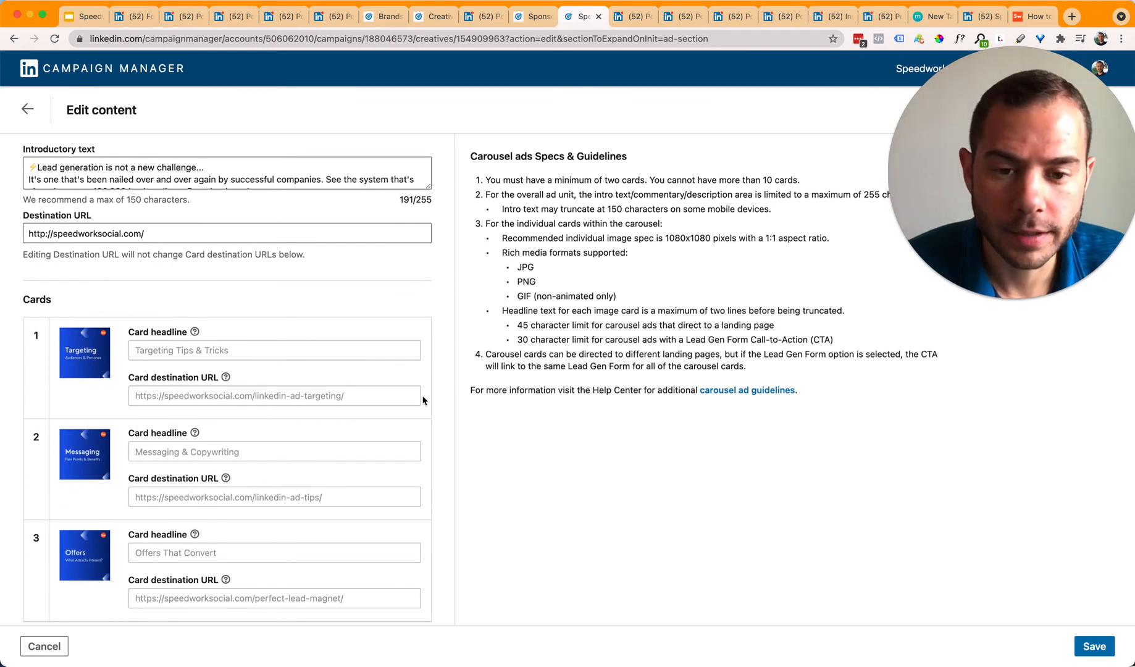
scroll(232, 433, "up", 3)
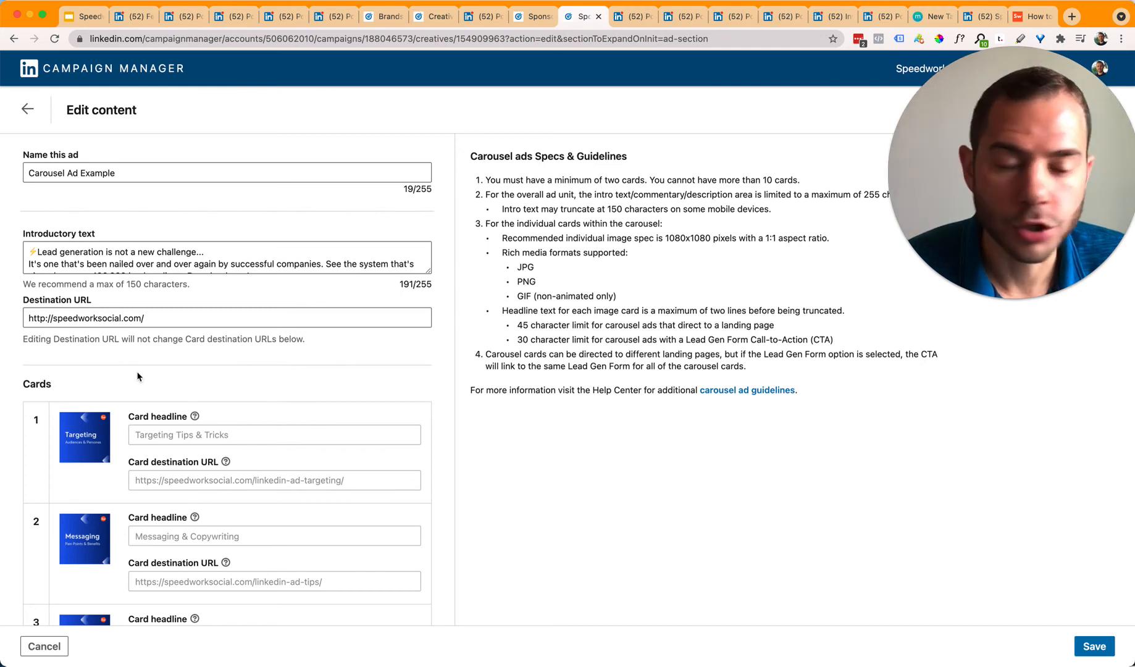
left_click(53, 648)
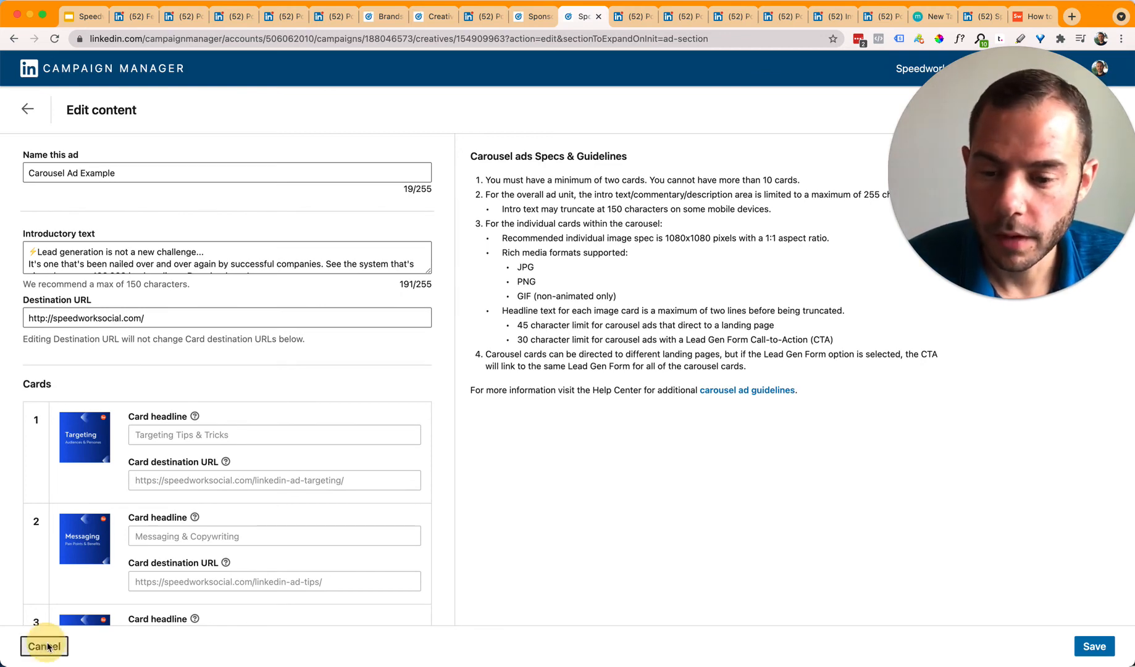
left_click(649, 309)
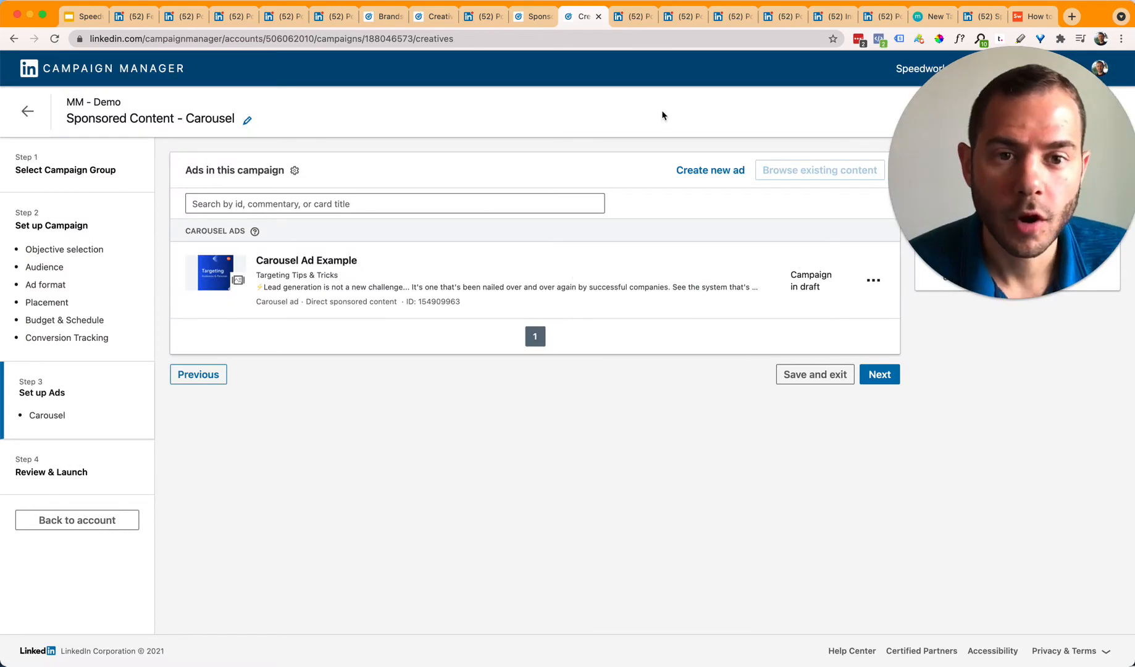
left_click(612, 112)
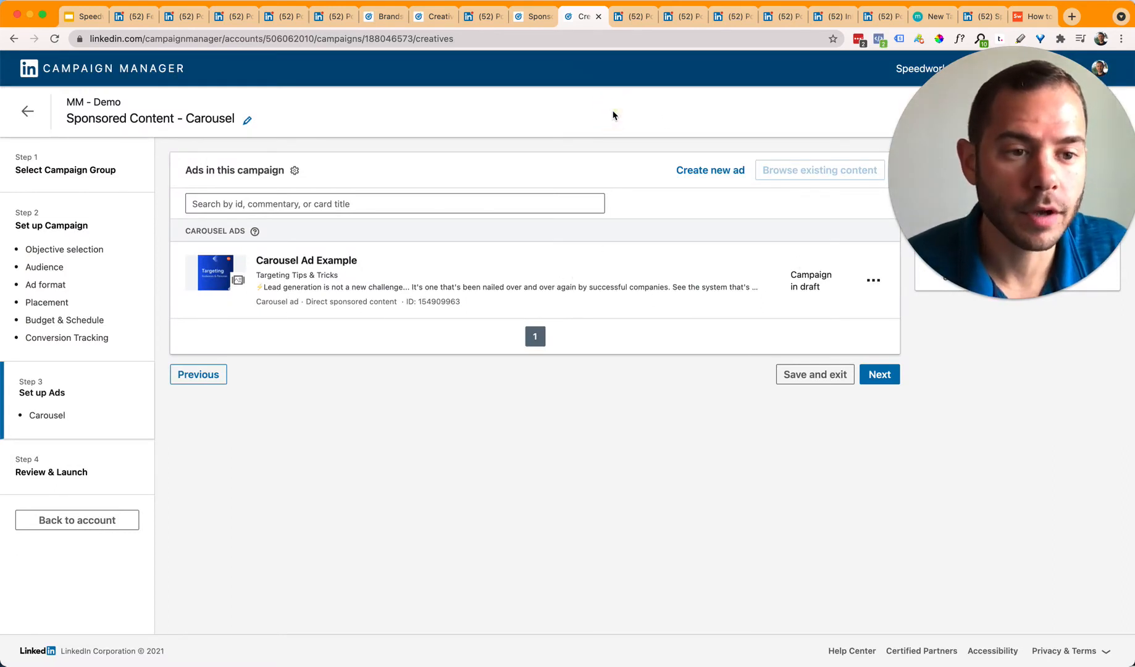
left_click_drag(960, 153, 919, 197)
left_click(633, 89)
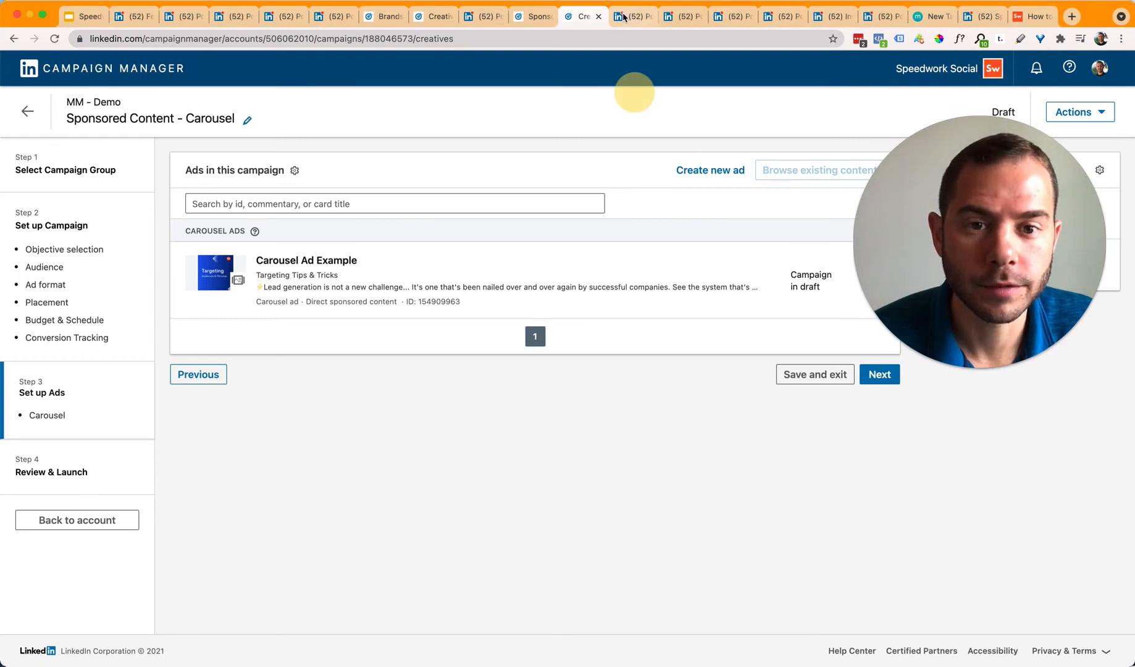
Step: Open the Salesforce playbook ad's lead form, check the phone and company size (4,501-10,000) fields, then close it unsubmitted
left_click(633, 16)
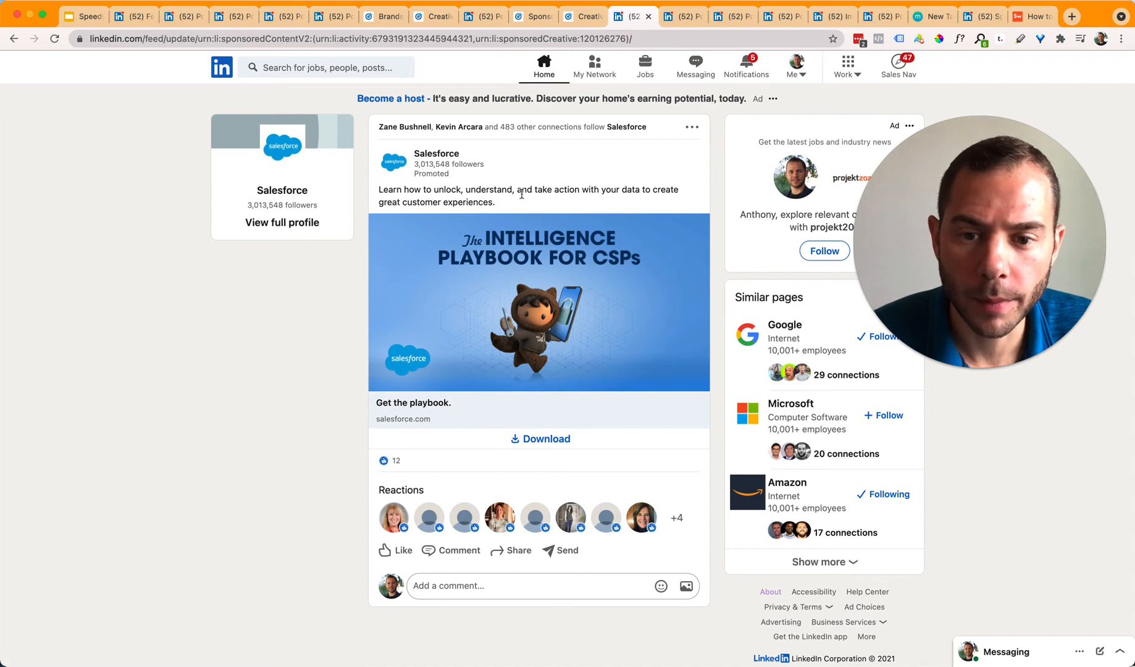
left_click(536, 439)
scroll(540, 527, "down", 3)
scroll(537, 504, "up", 3)
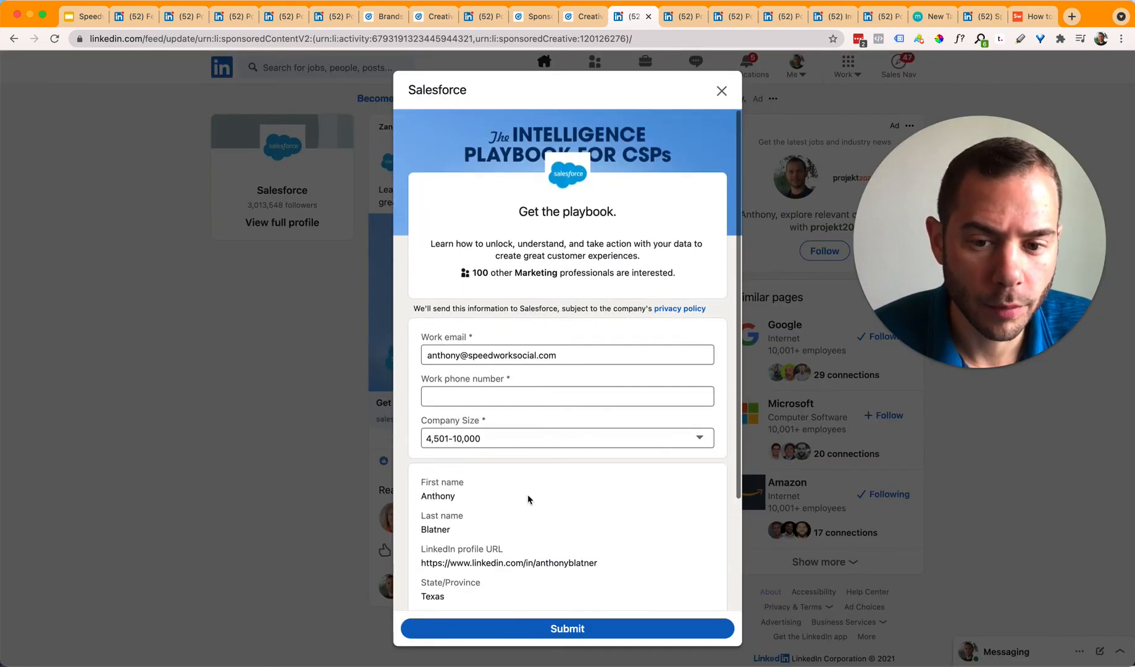
left_click(502, 389)
left_click(595, 438)
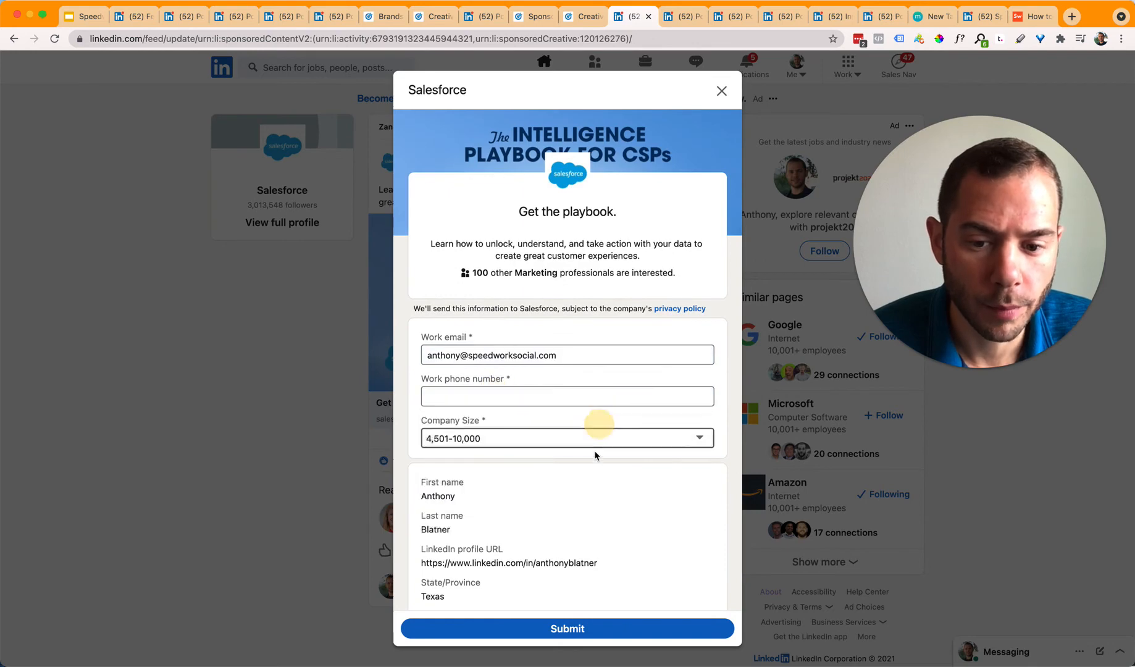
left_click(544, 508)
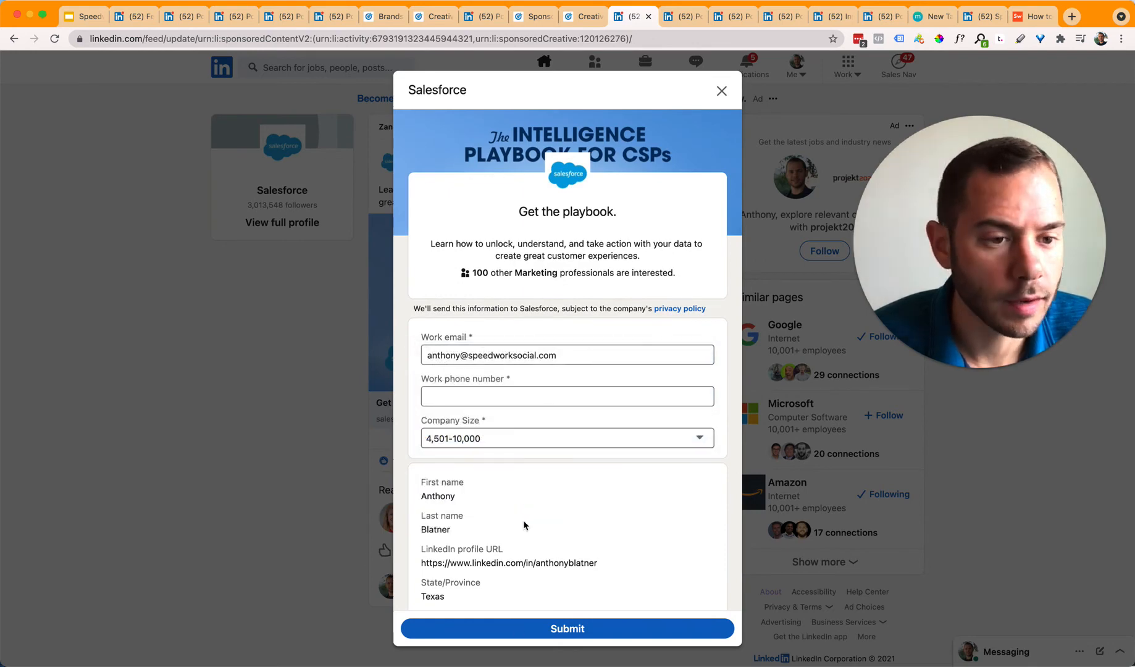
left_click(291, 410)
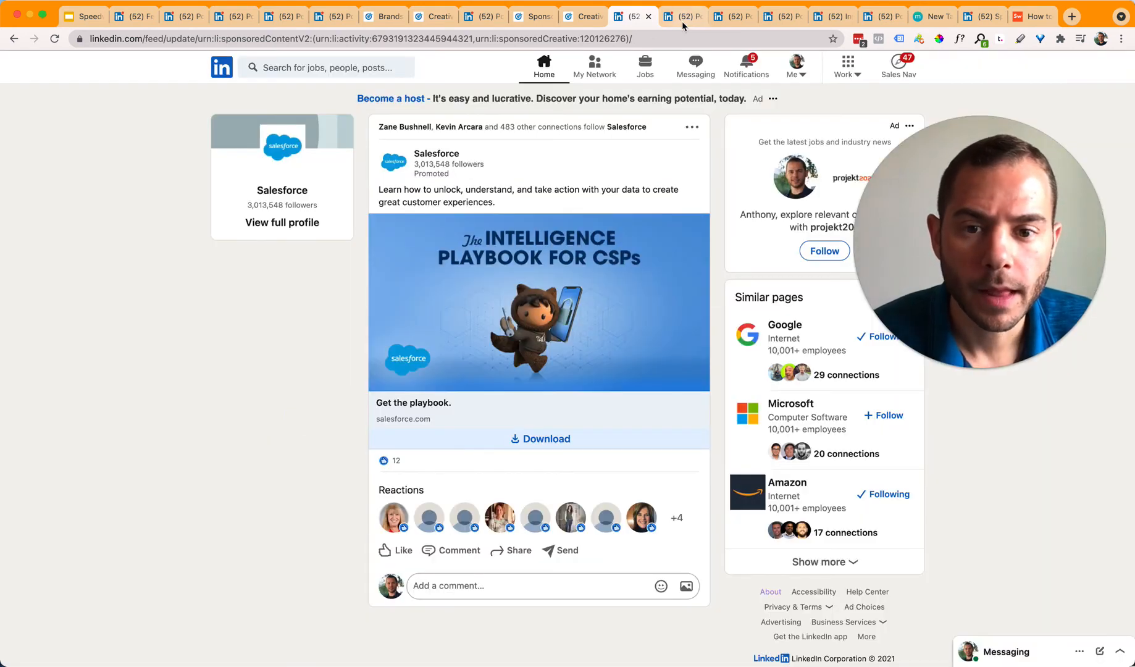
left_click(683, 21)
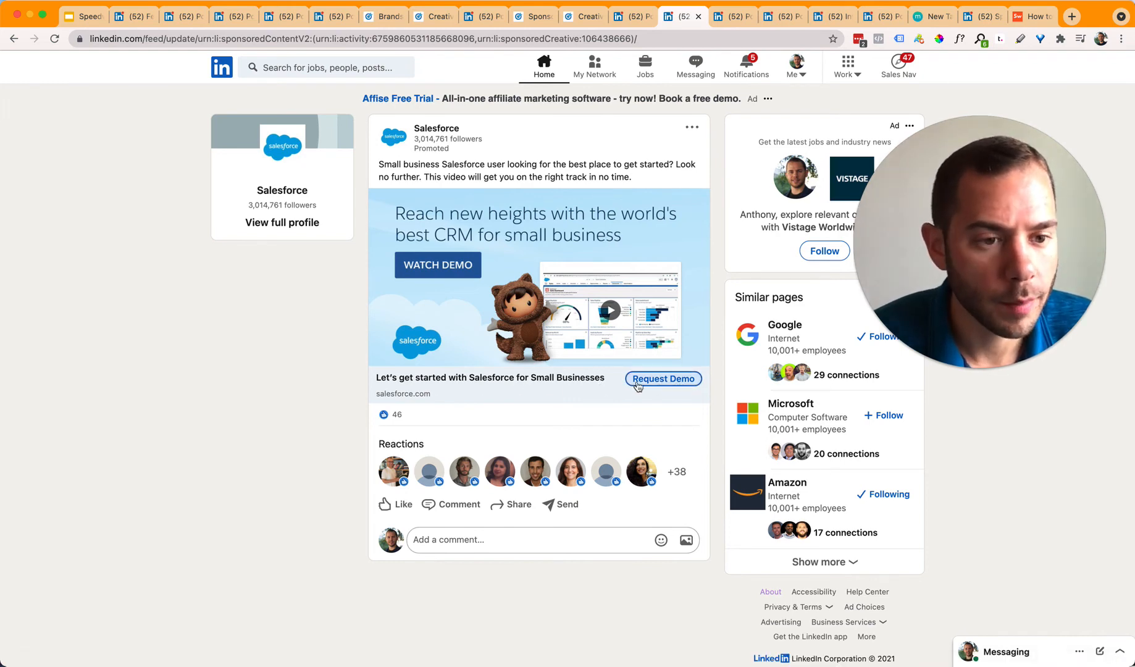
Step: Advance through Salesforce's Connected Customer carousel cards and reload the page so card images load
left_click(275, 303)
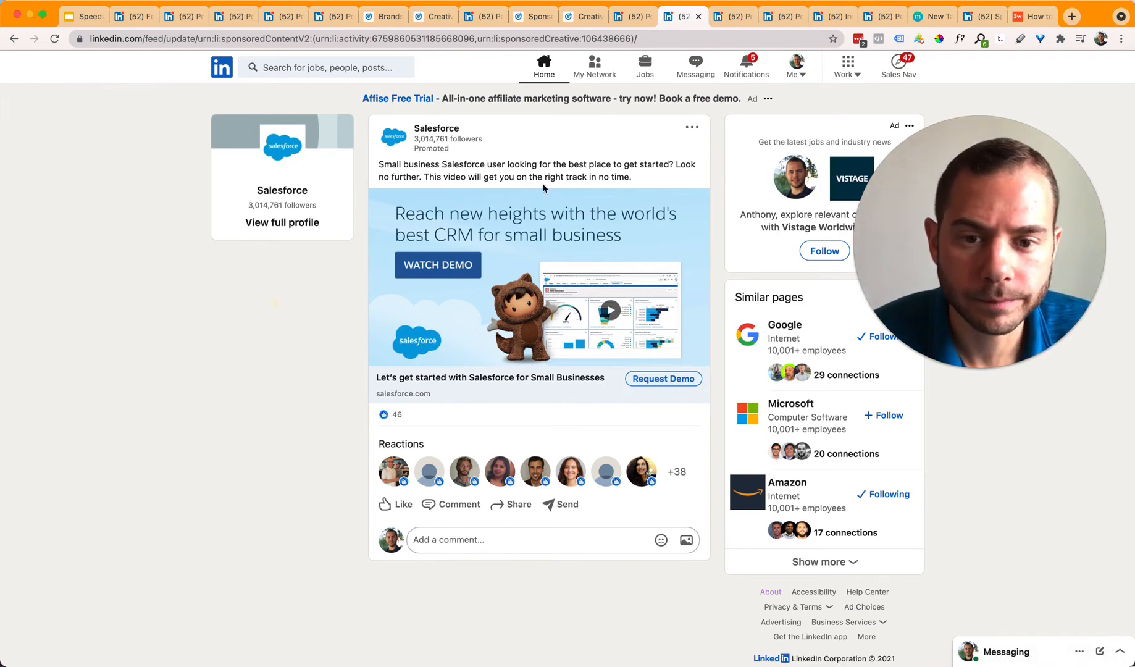
left_click(717, 12)
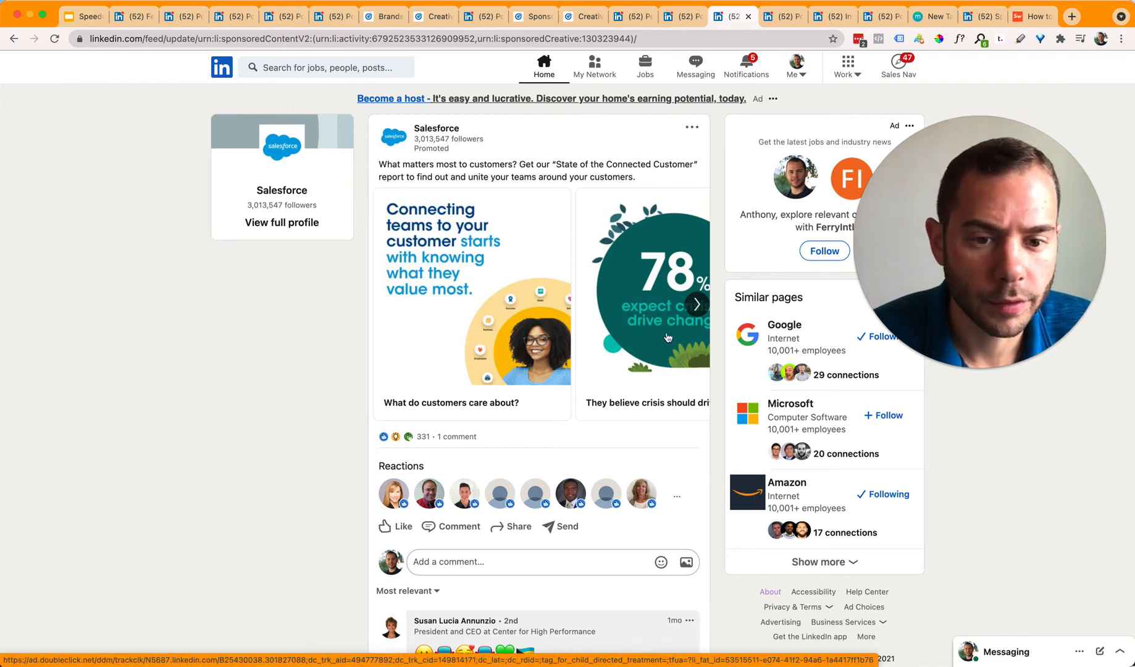
left_click(697, 306)
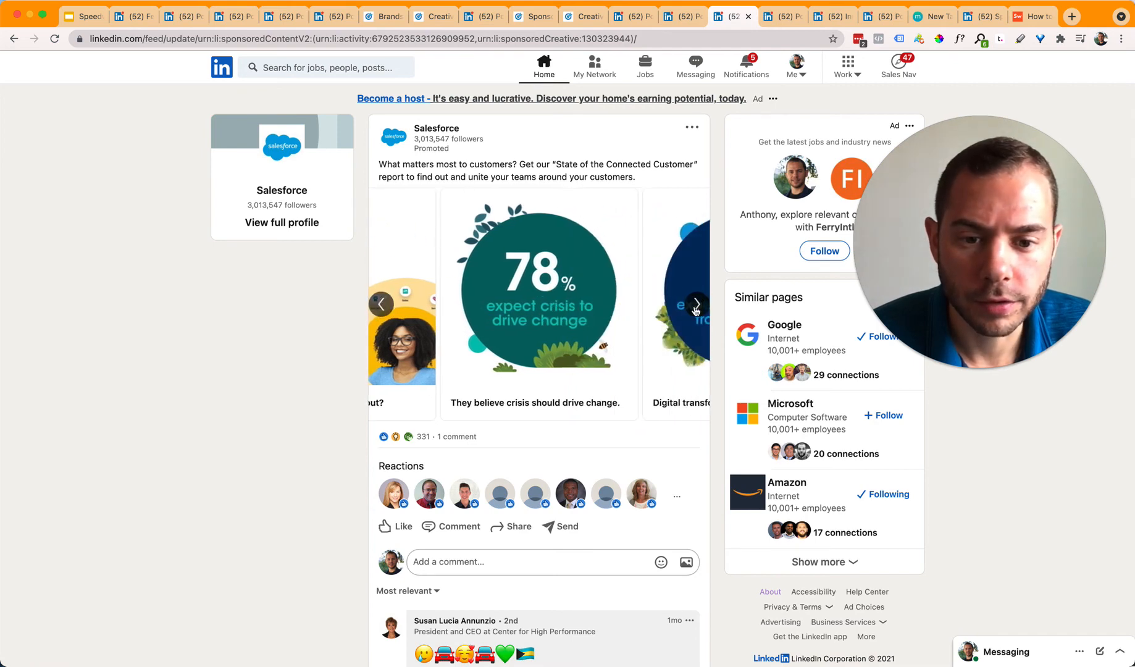
left_click(696, 306)
left_click(696, 305)
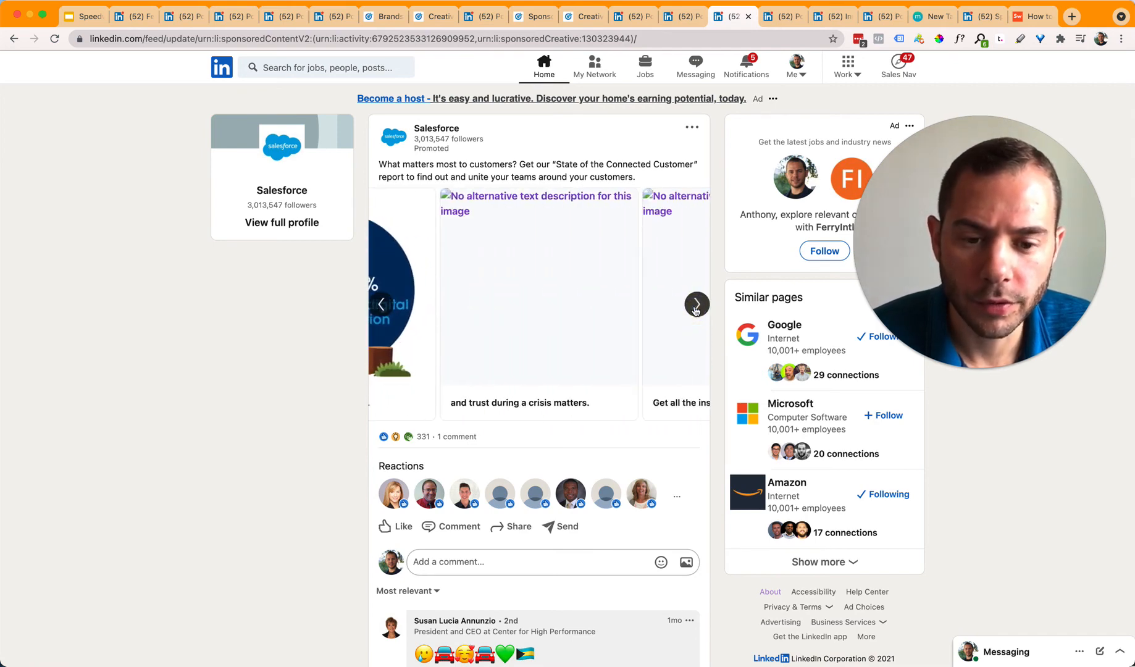
left_click(696, 305)
left_click(299, 312)
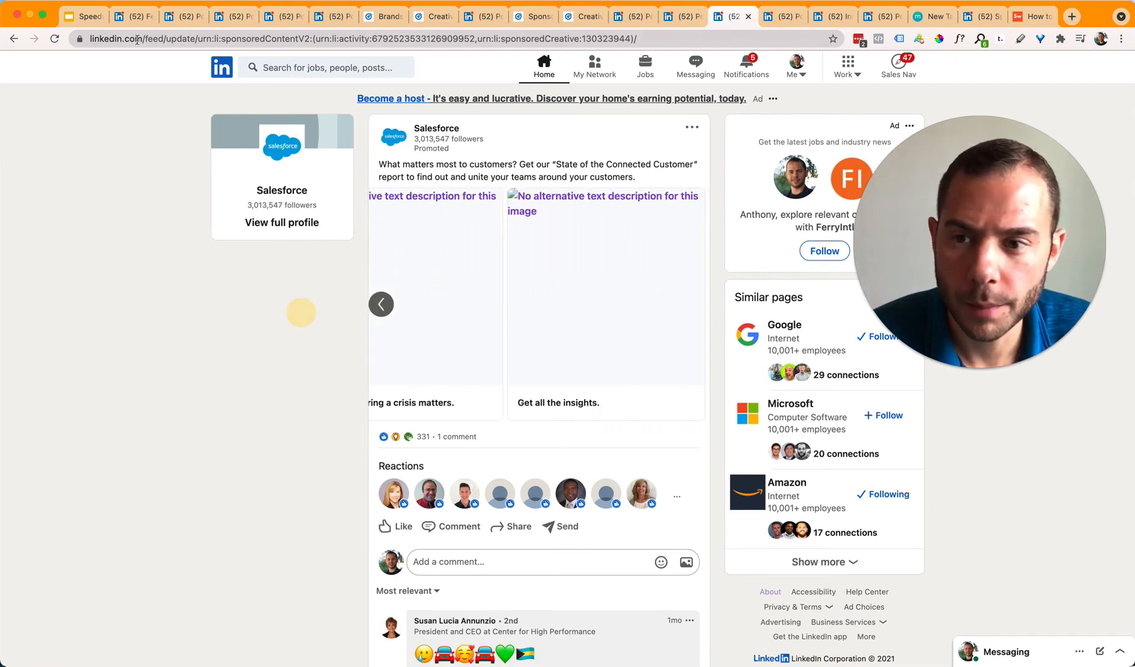
left_click(54, 41)
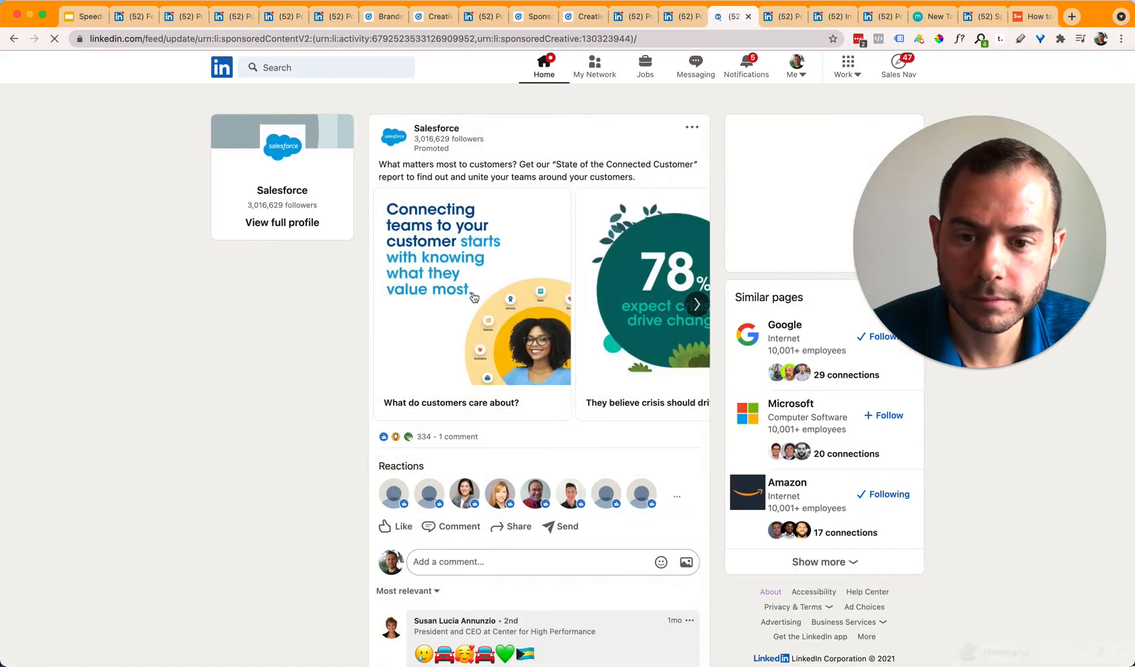
Step: Page through the 78%, 88%, 90% and Help your teams unite cards, back to Connecting teams
left_click(698, 305)
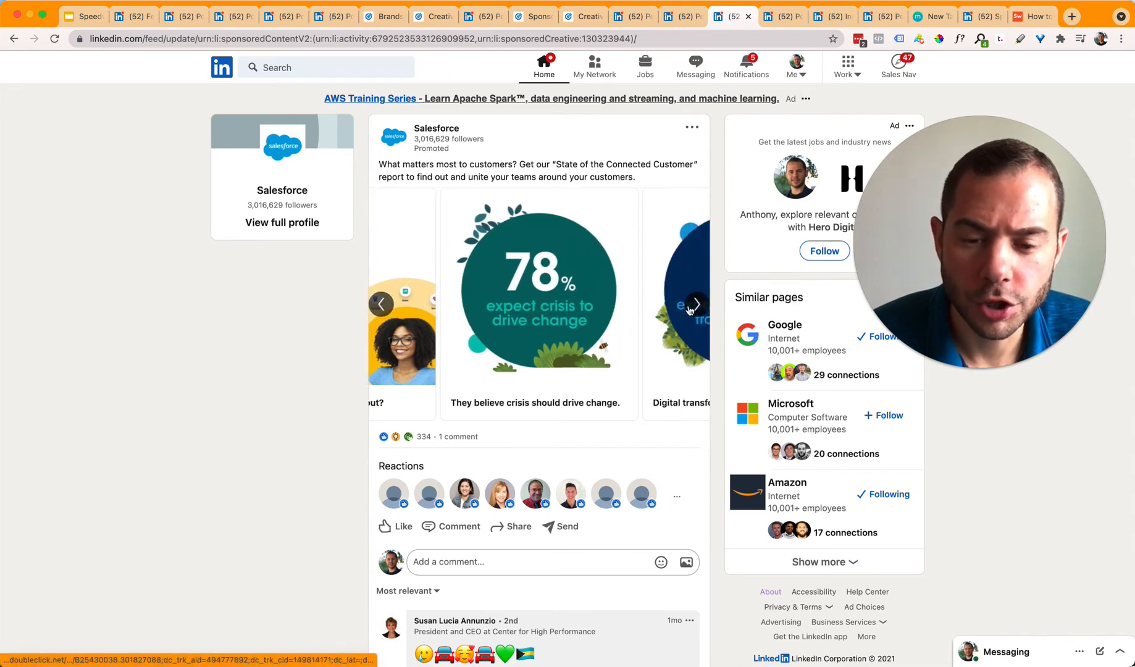
left_click(697, 305)
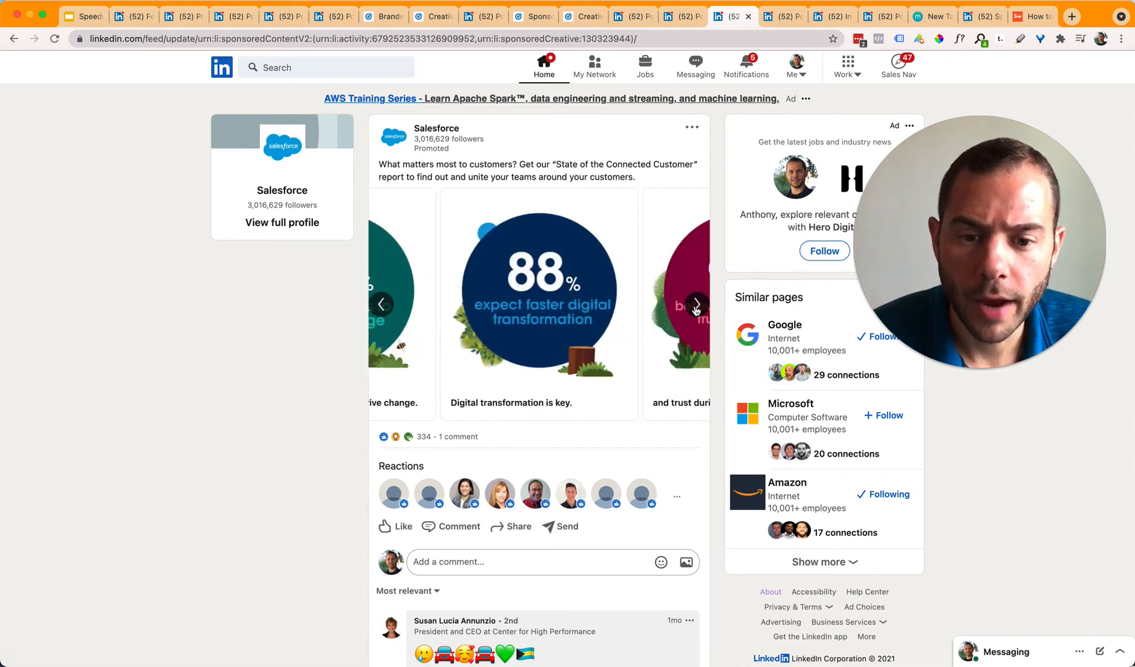
left_click(697, 305)
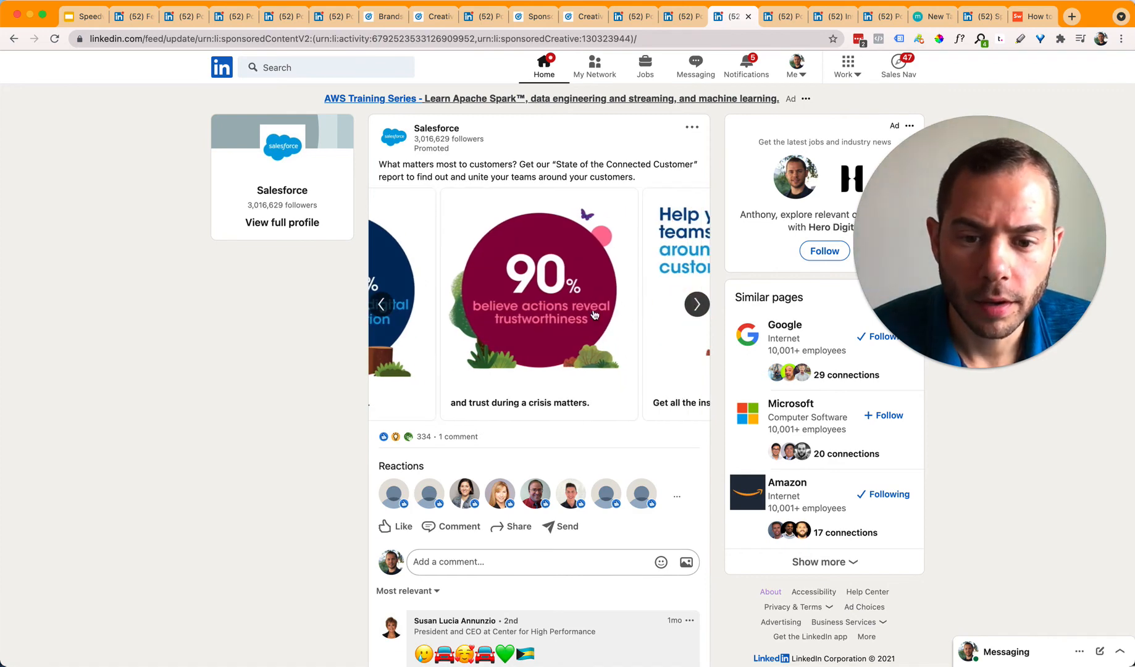
left_click(697, 305)
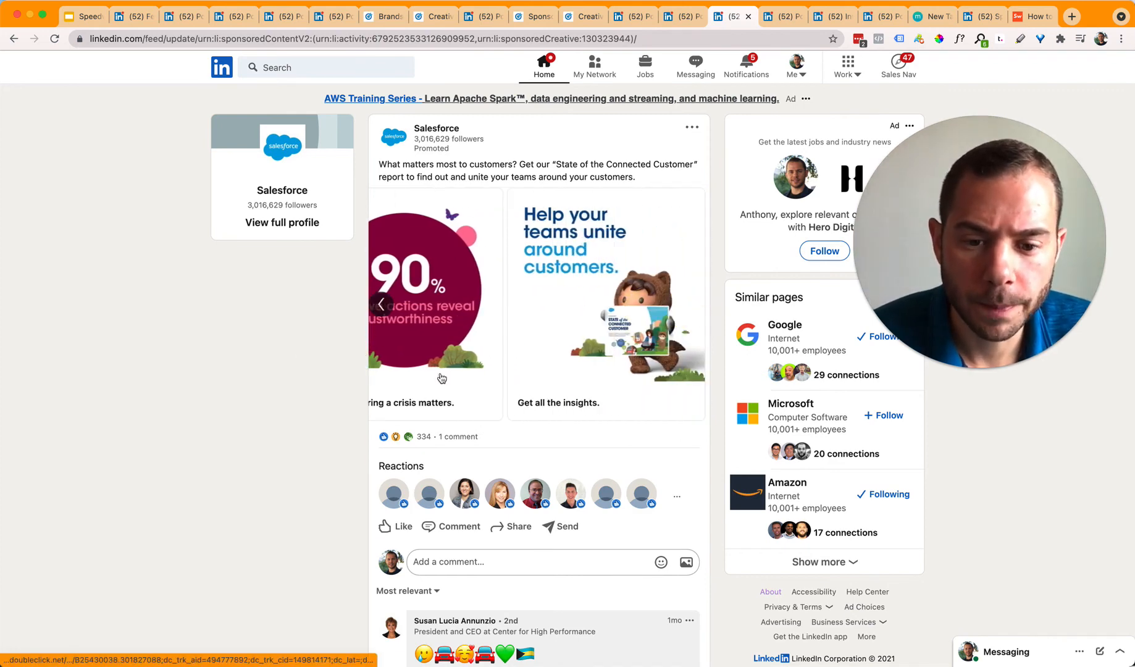
left_click(380, 305)
left_click(379, 306)
left_click(379, 306)
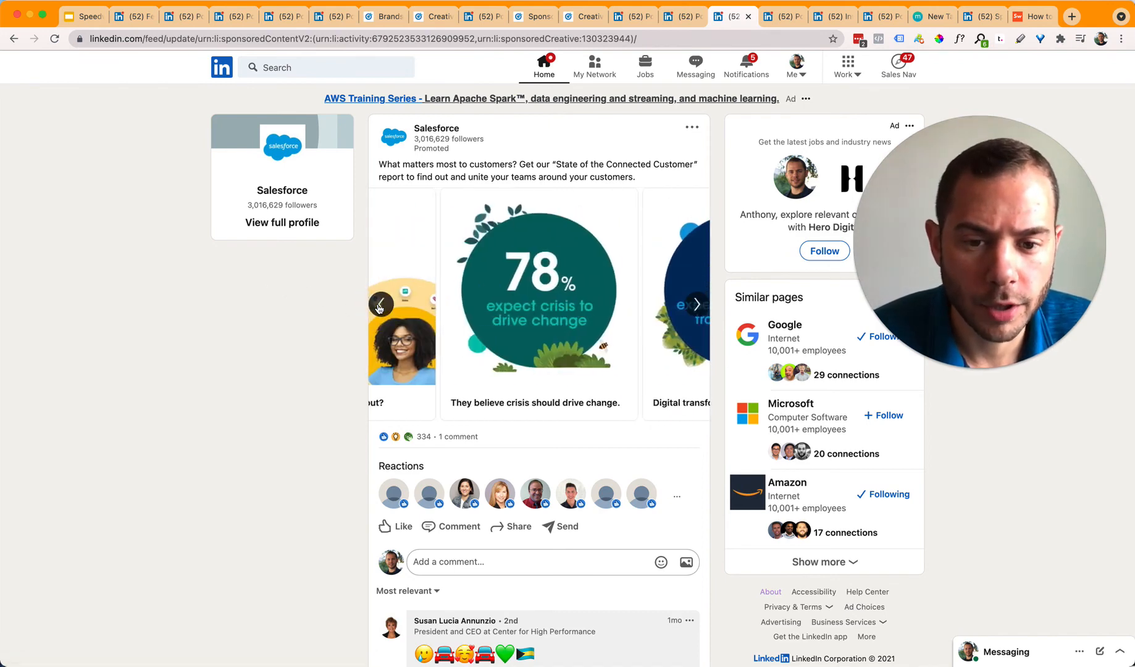
left_click(379, 305)
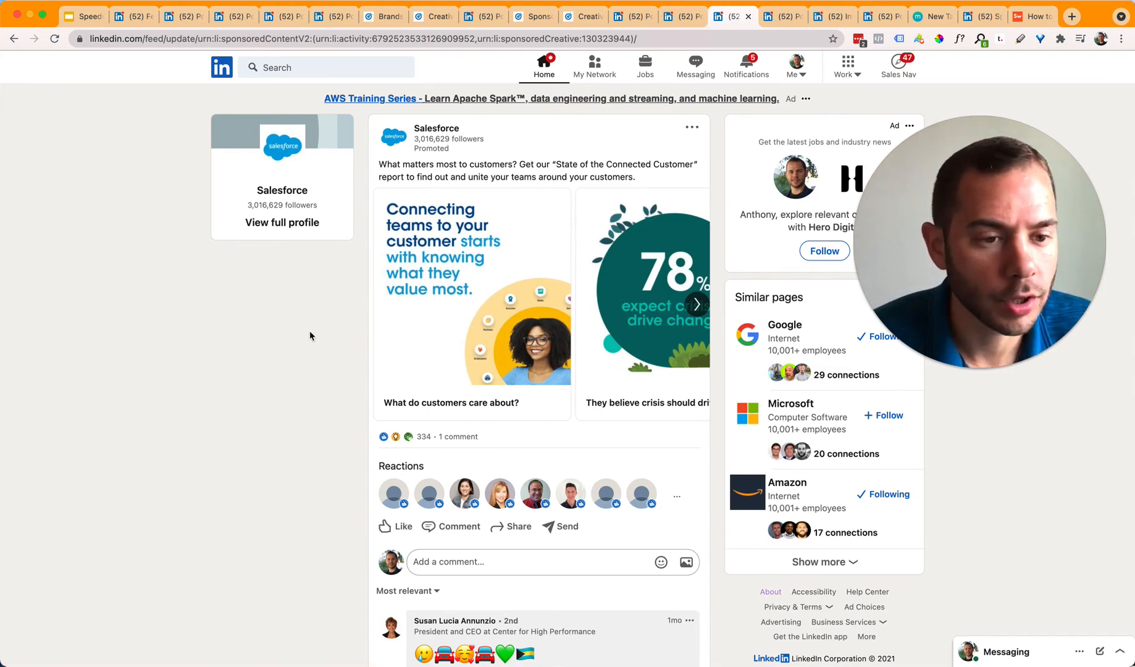
left_click(697, 305)
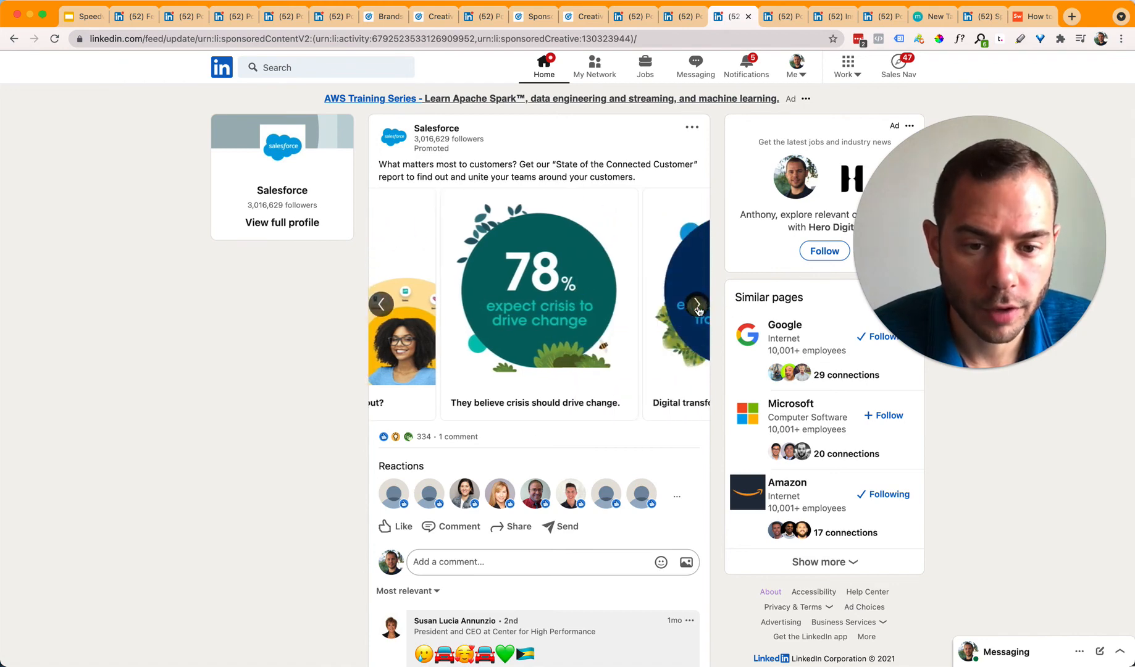
left_click(697, 305)
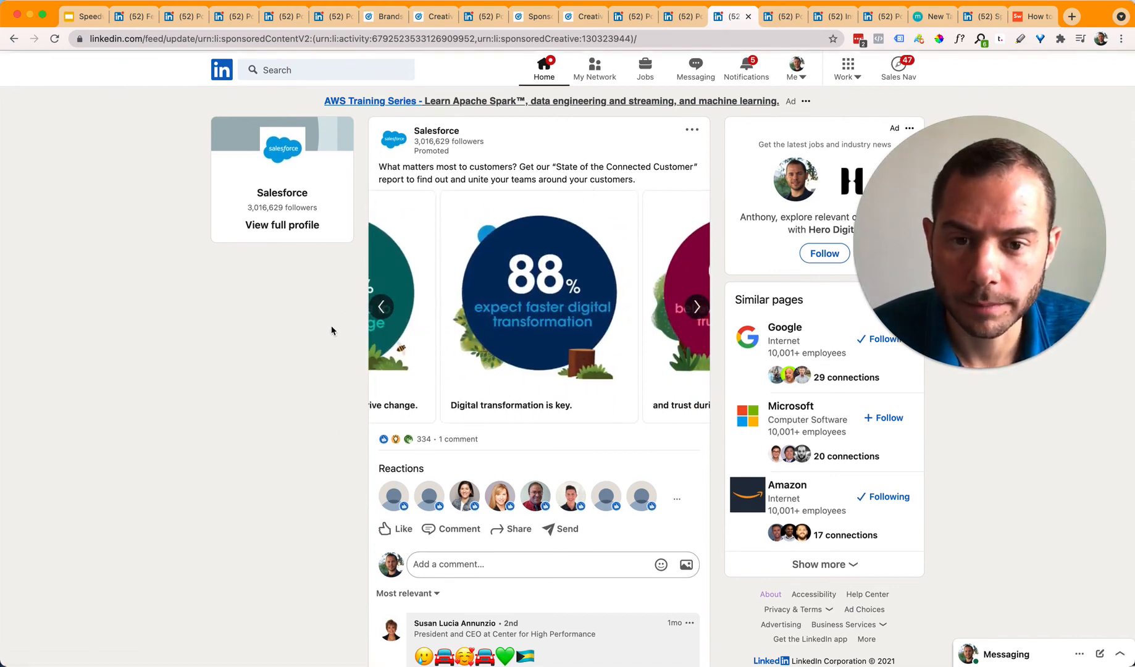
left_click(780, 18)
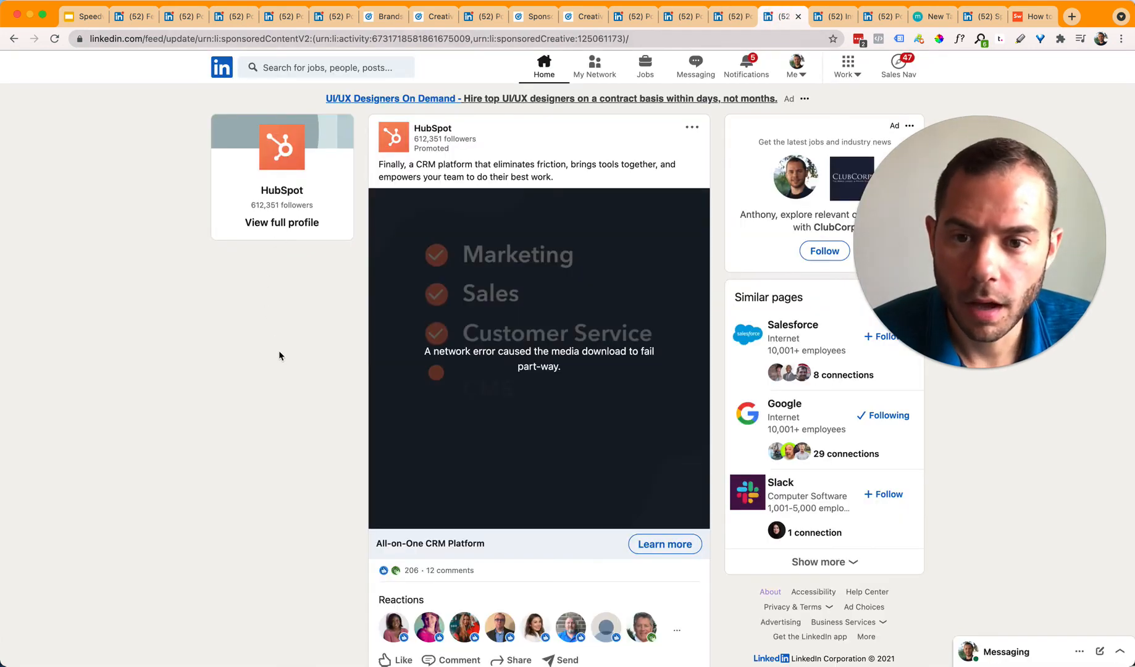
Step: Reload so the HubSpot 'All-on-One CRM Platform' video plays, then go to the QuickBooks ads page
left_click(55, 39)
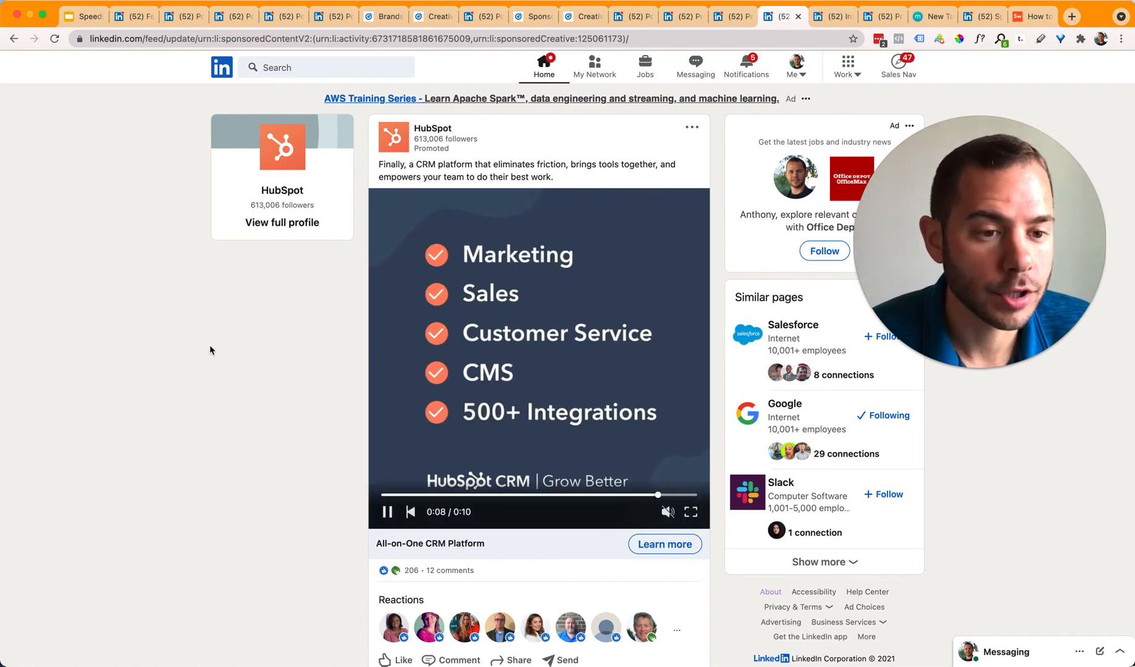
left_click(822, 12)
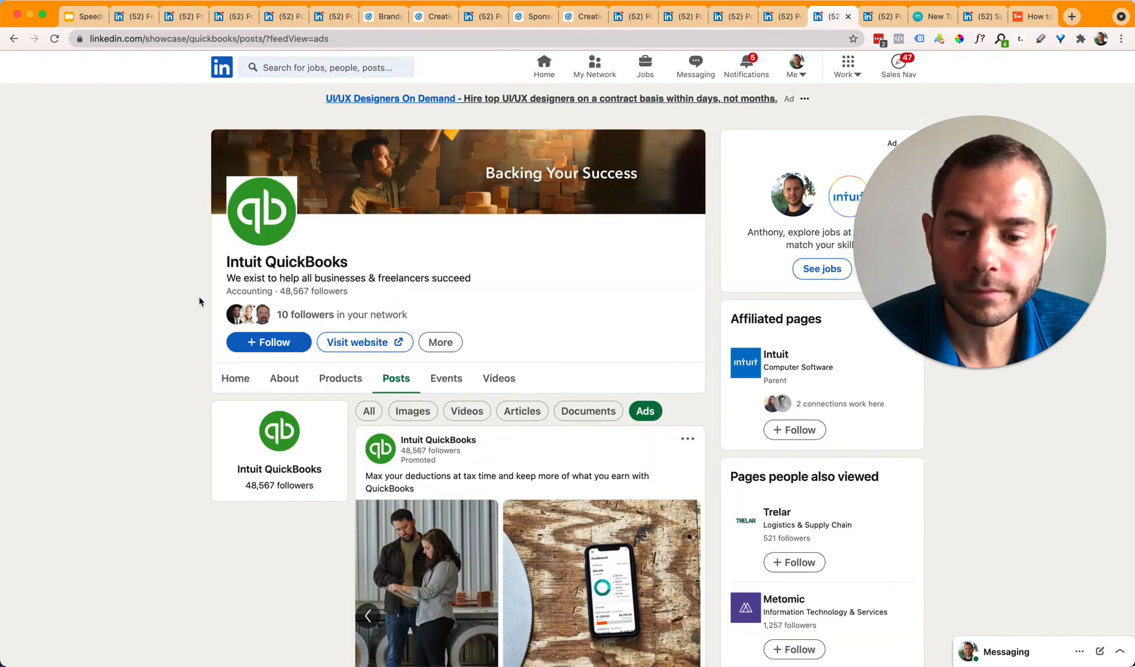
scroll(102, 343, "down", 4)
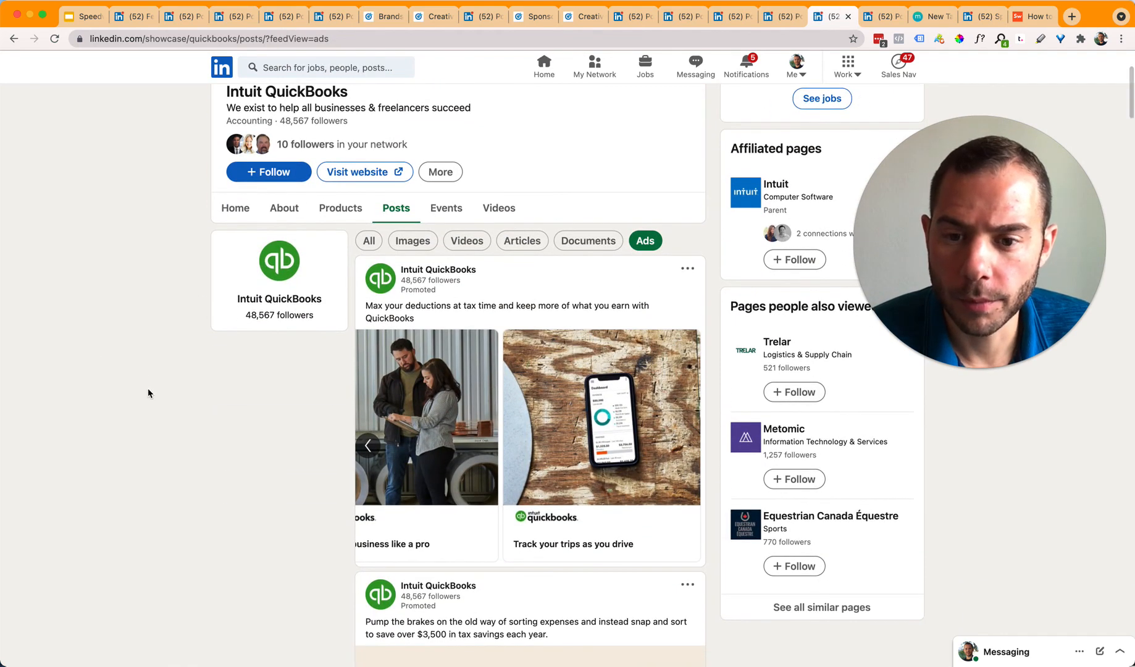
scroll(266, 386, "down", 4)
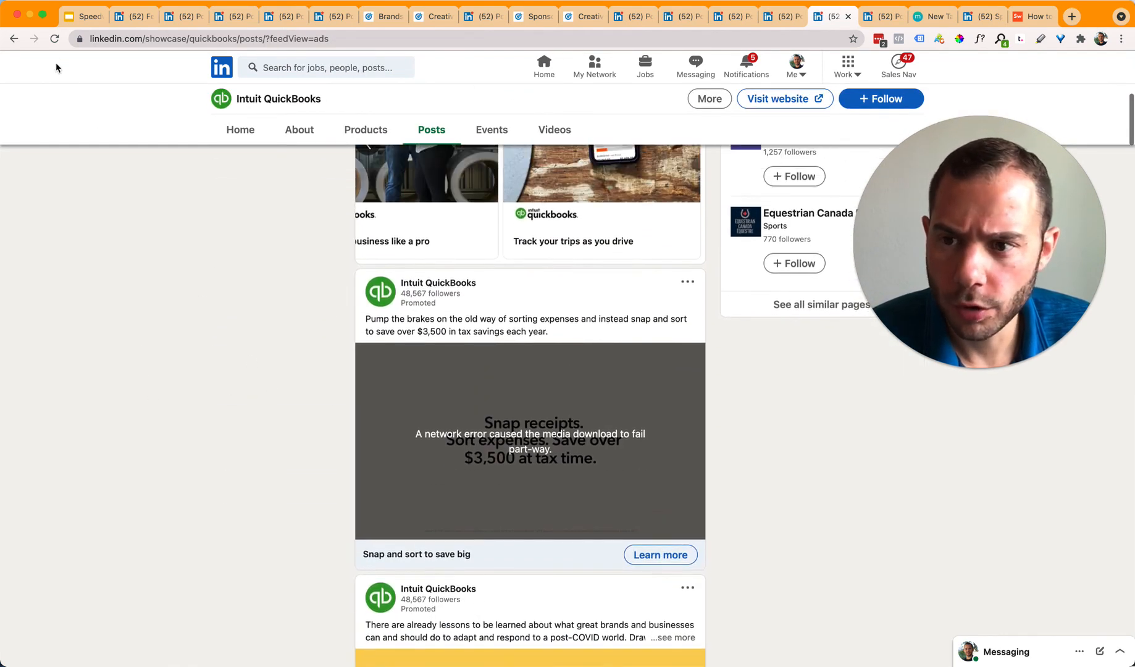
left_click(54, 38)
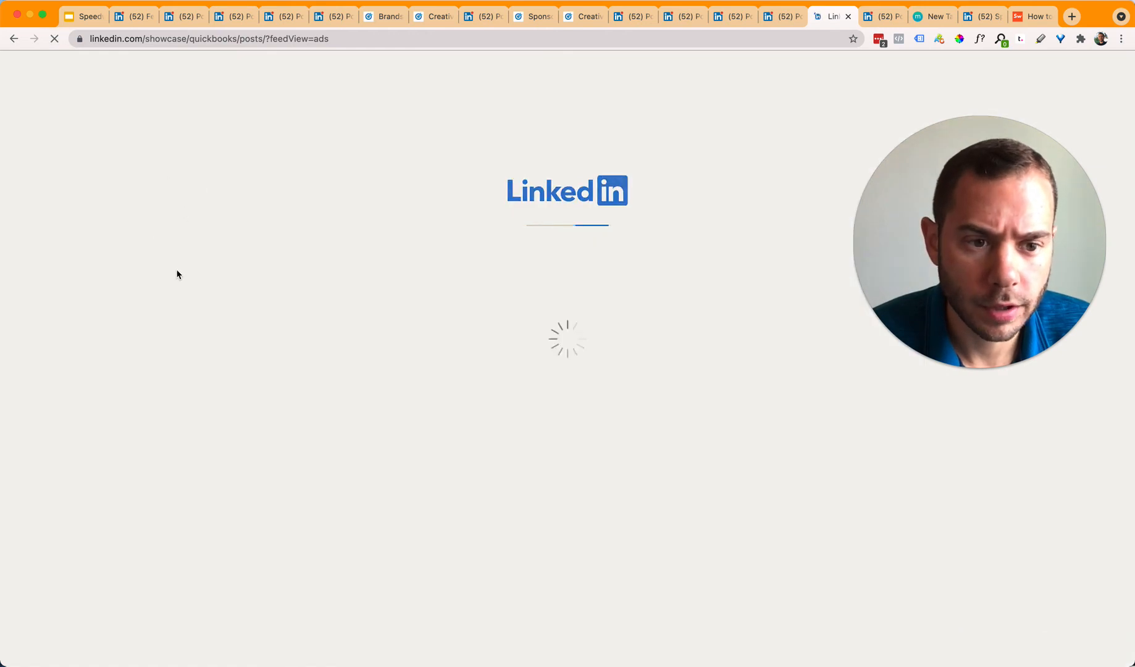
scroll(151, 414, "down", 2)
scroll(185, 402, "down", 2)
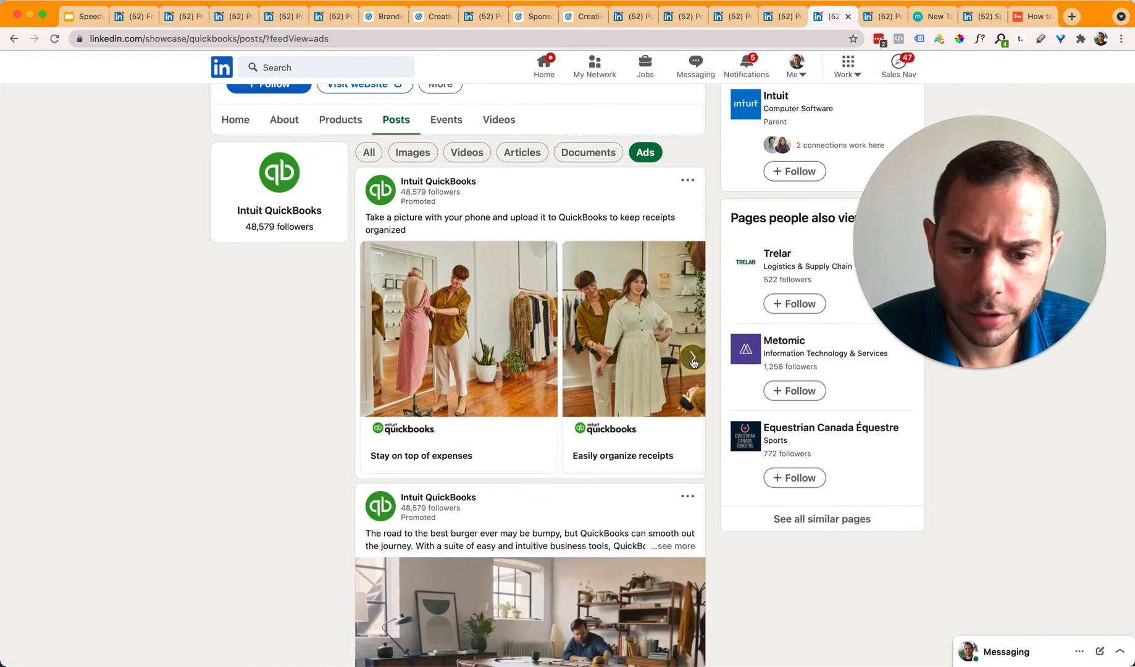
left_click(690, 365)
left_click(694, 358)
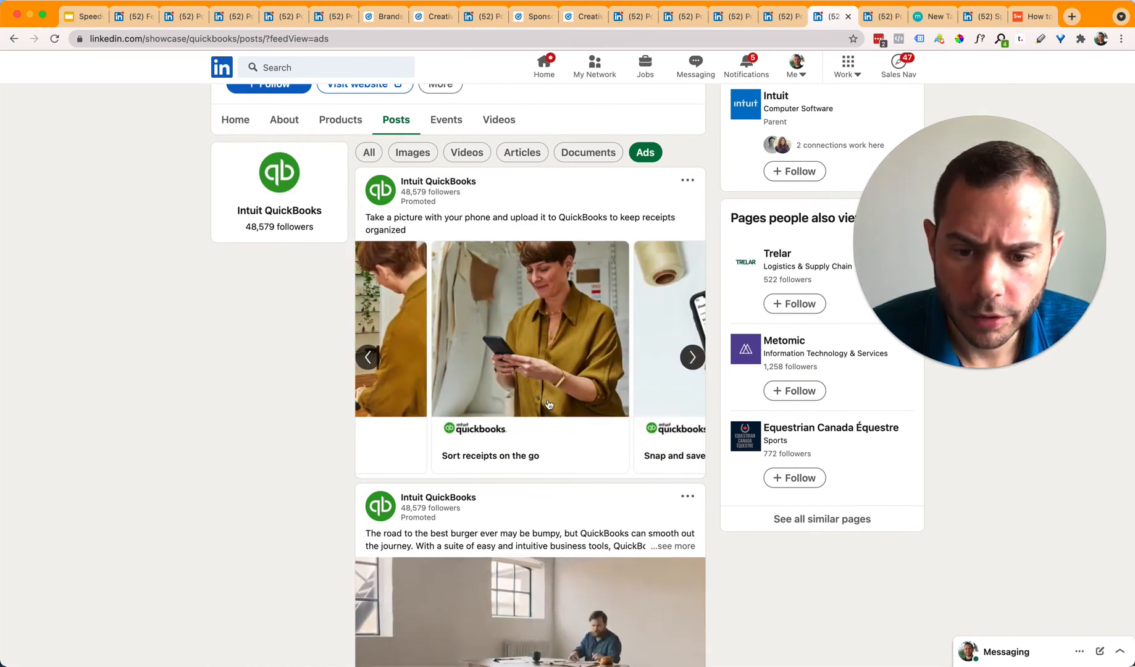
left_click(367, 358)
left_click(368, 358)
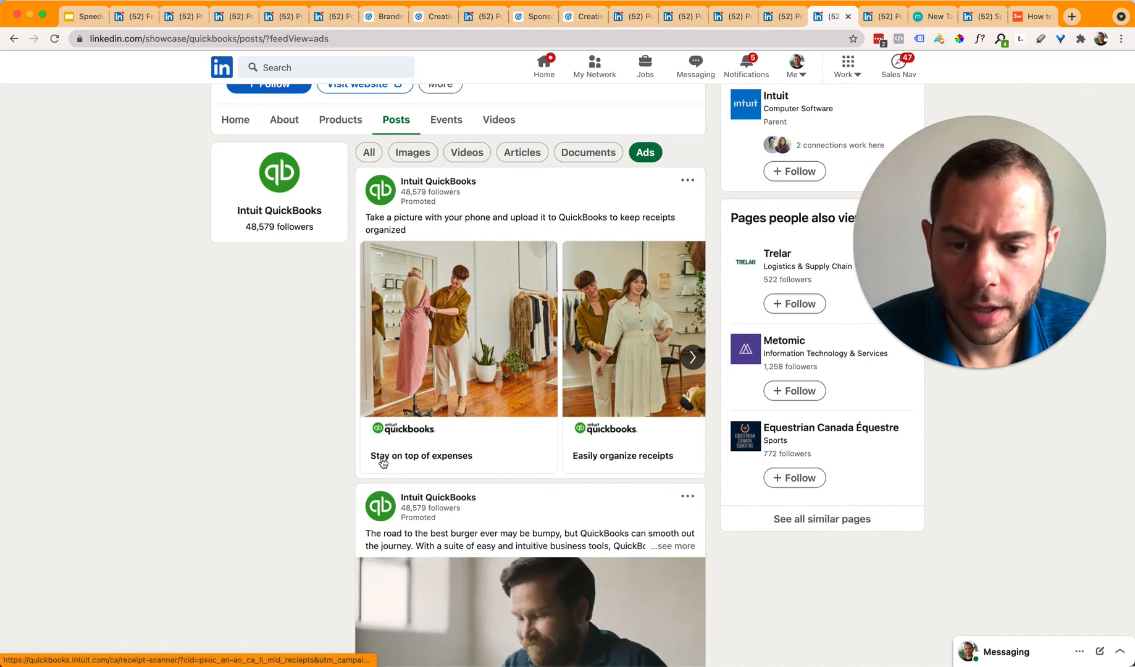
left_click(693, 358)
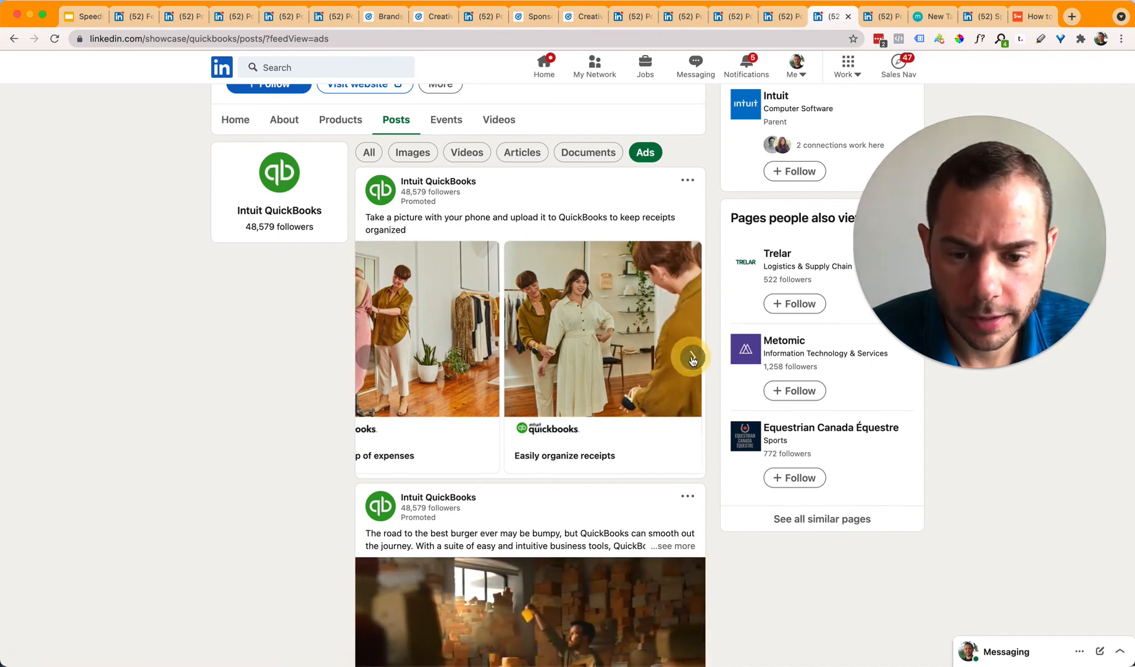
left_click(692, 358)
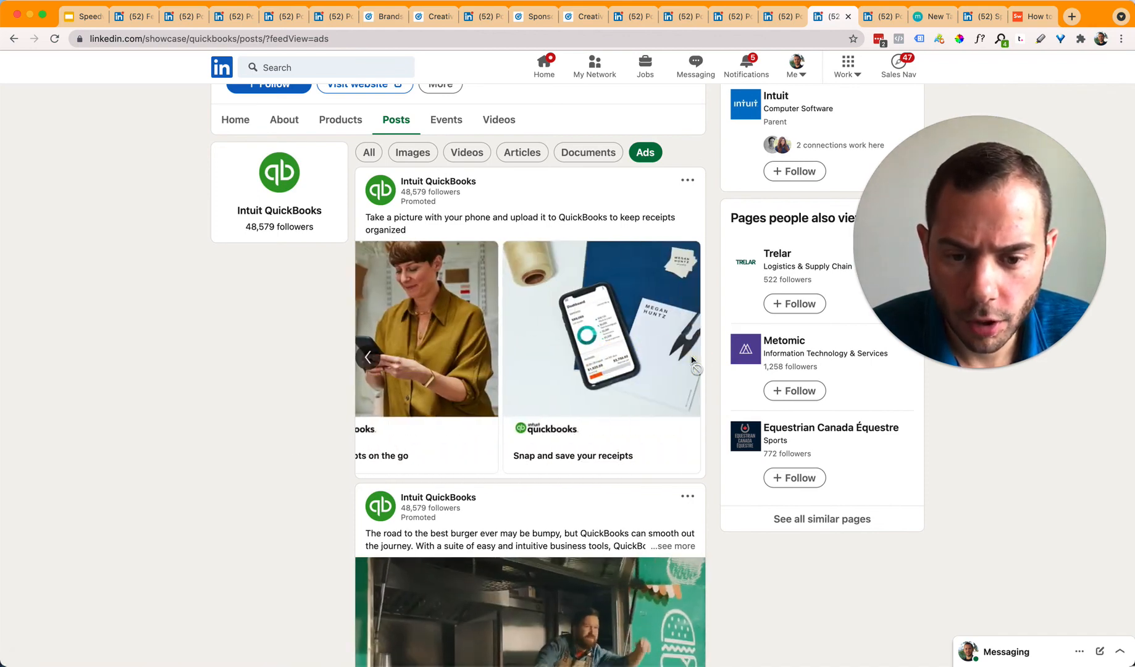
left_click(368, 360)
left_click(368, 360)
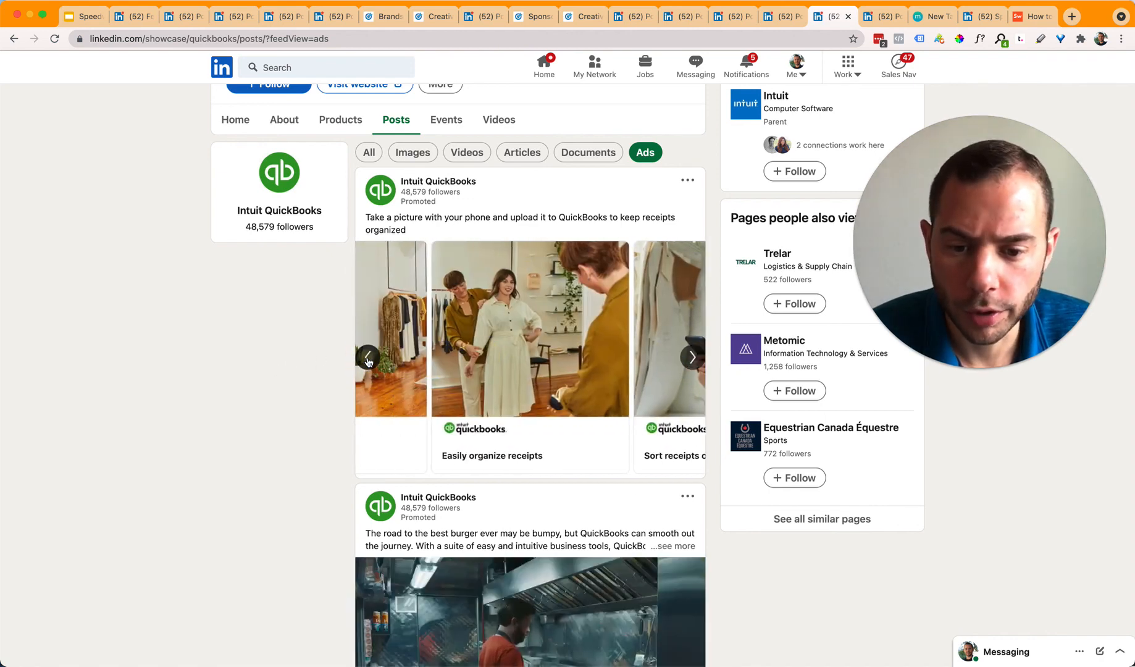
left_click(368, 359)
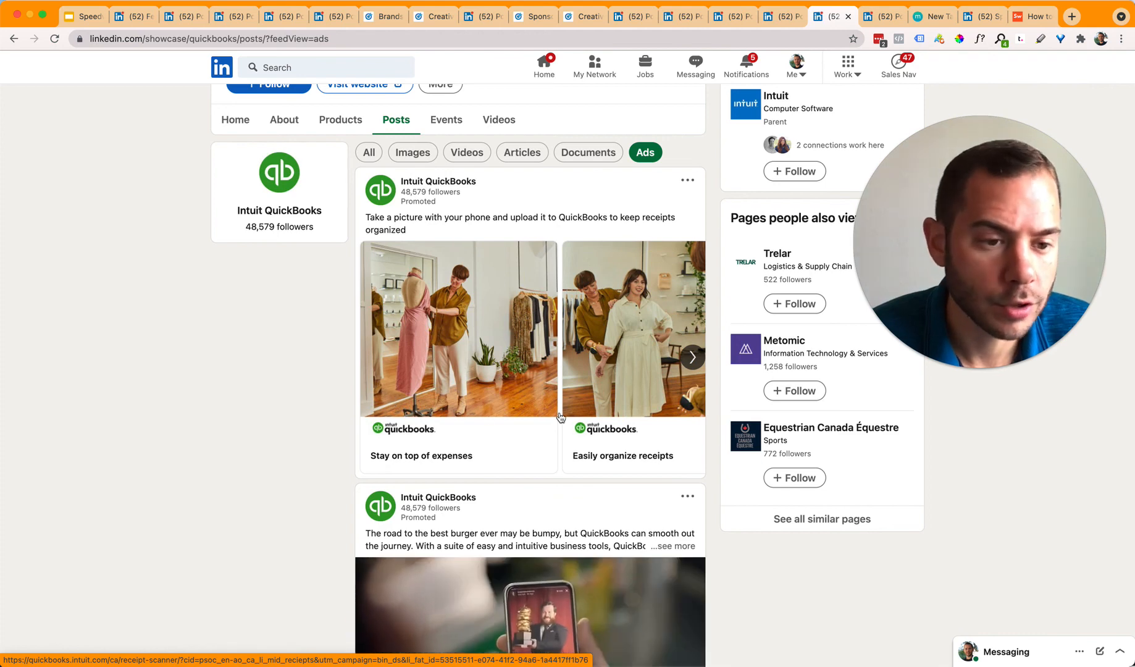
left_click(693, 357)
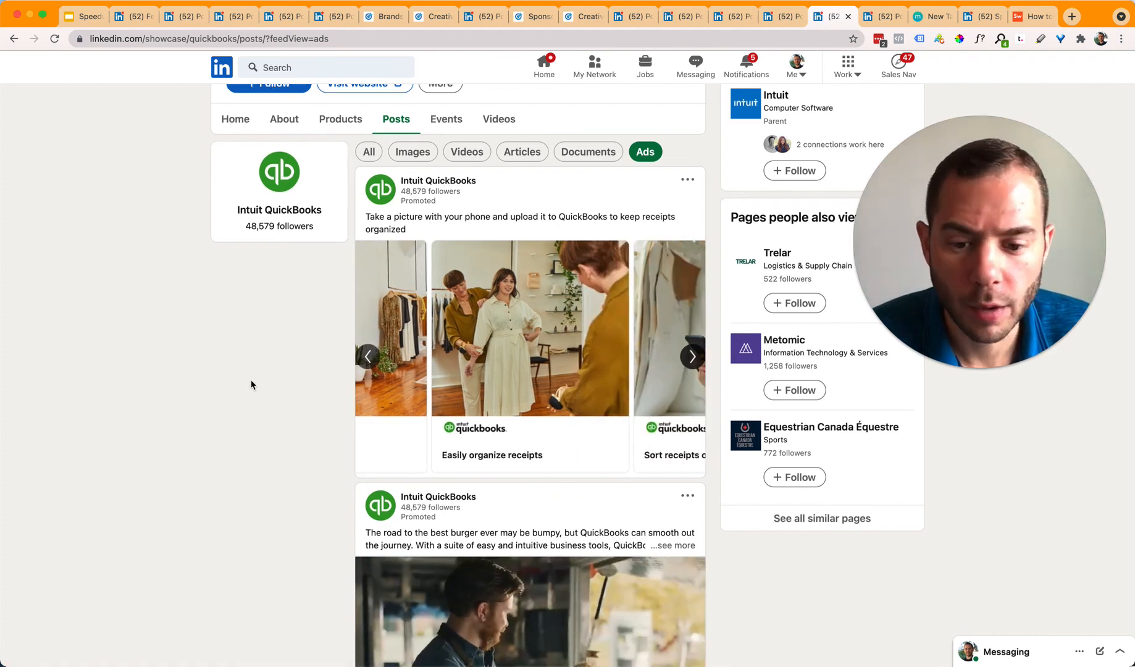
scroll(254, 383, "down", 4)
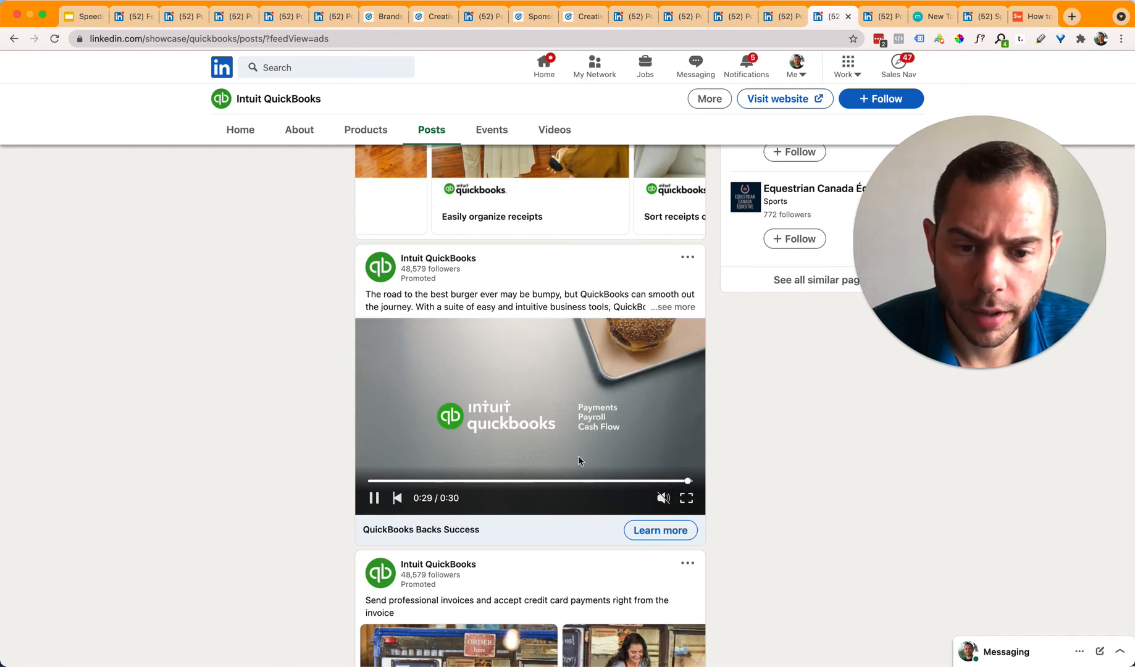
scroll(308, 463, "down", 2)
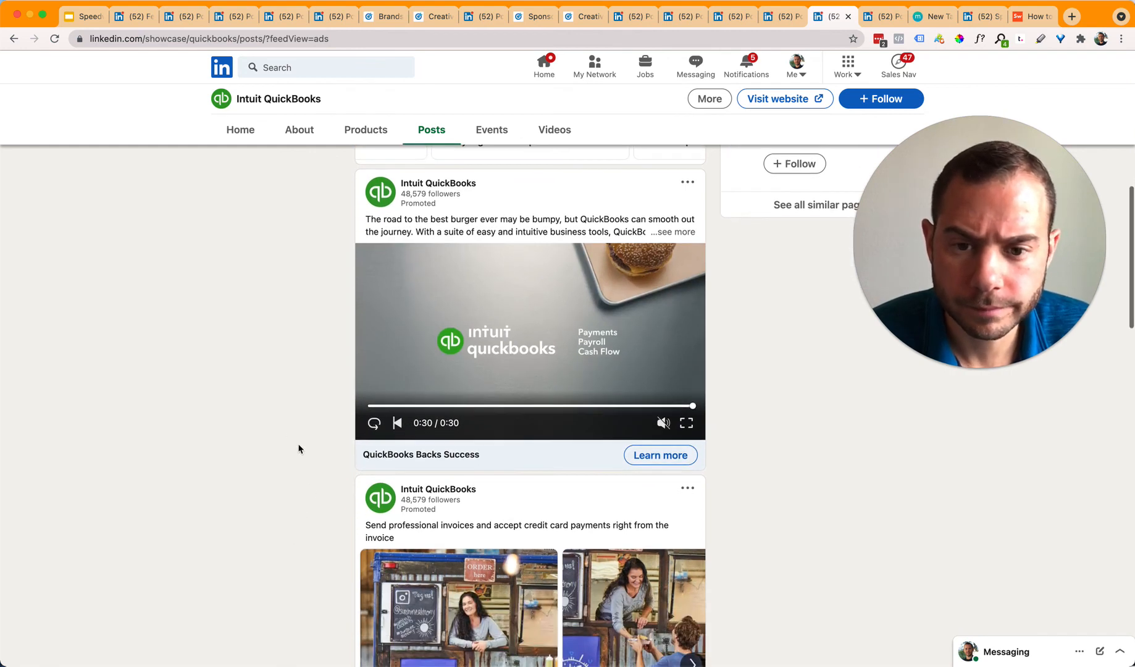
left_click(677, 234)
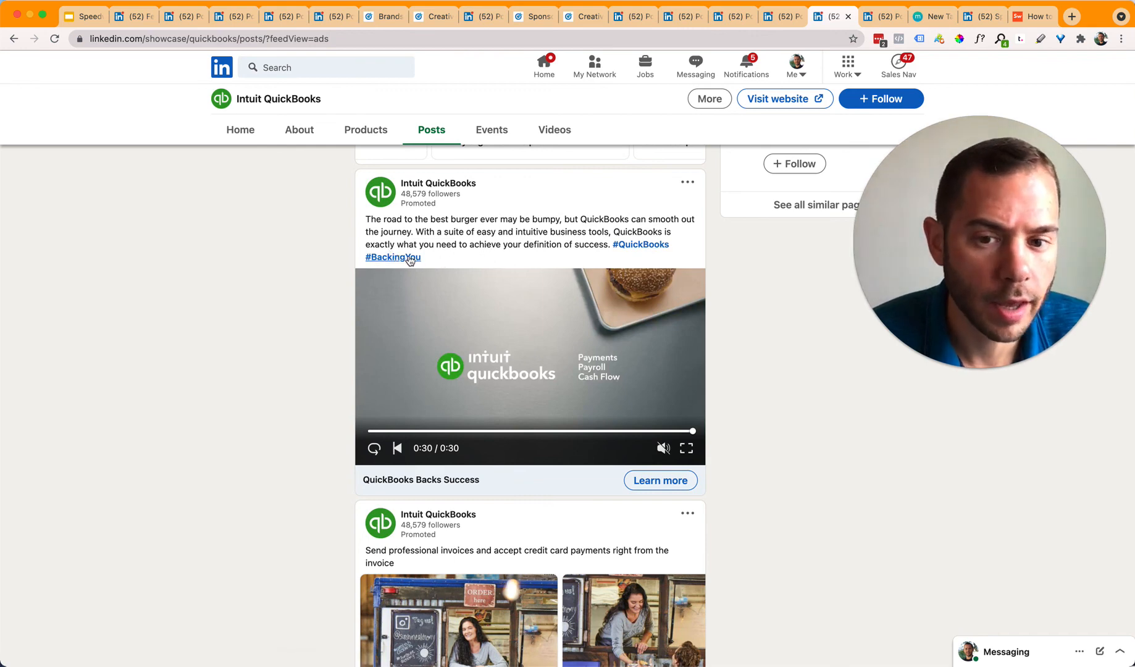
scroll(445, 262, "down", 6)
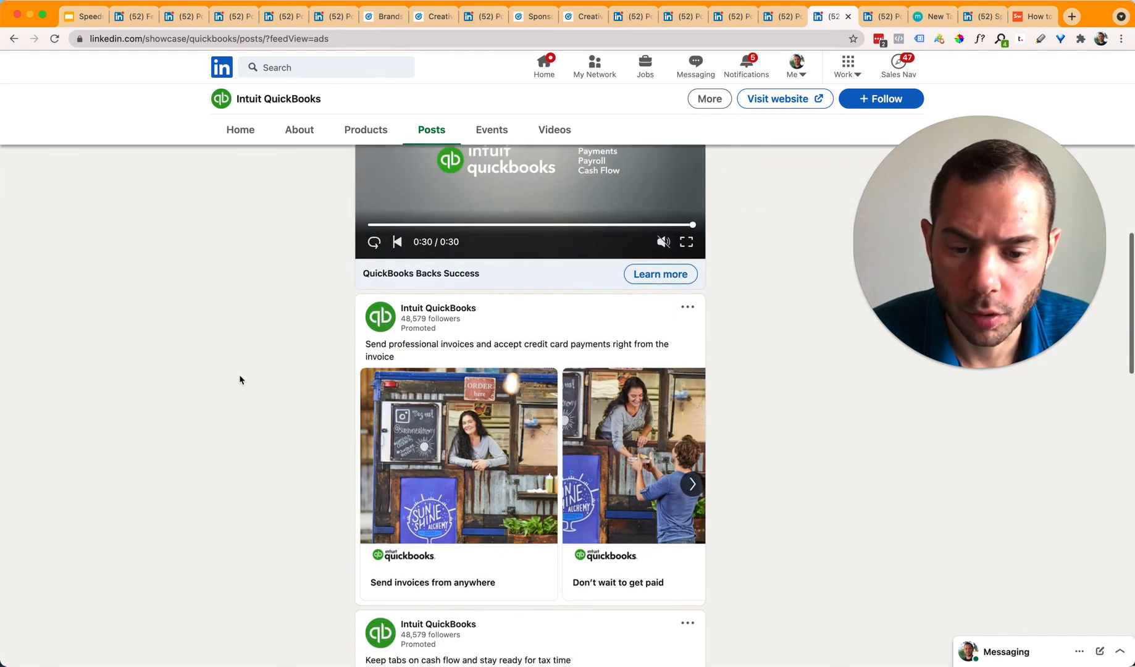
Step: Scroll through the QuickBooks ads feed, then bring up the standalone 'Maximize deductions' carousel post
scroll(645, 357, "down", 5)
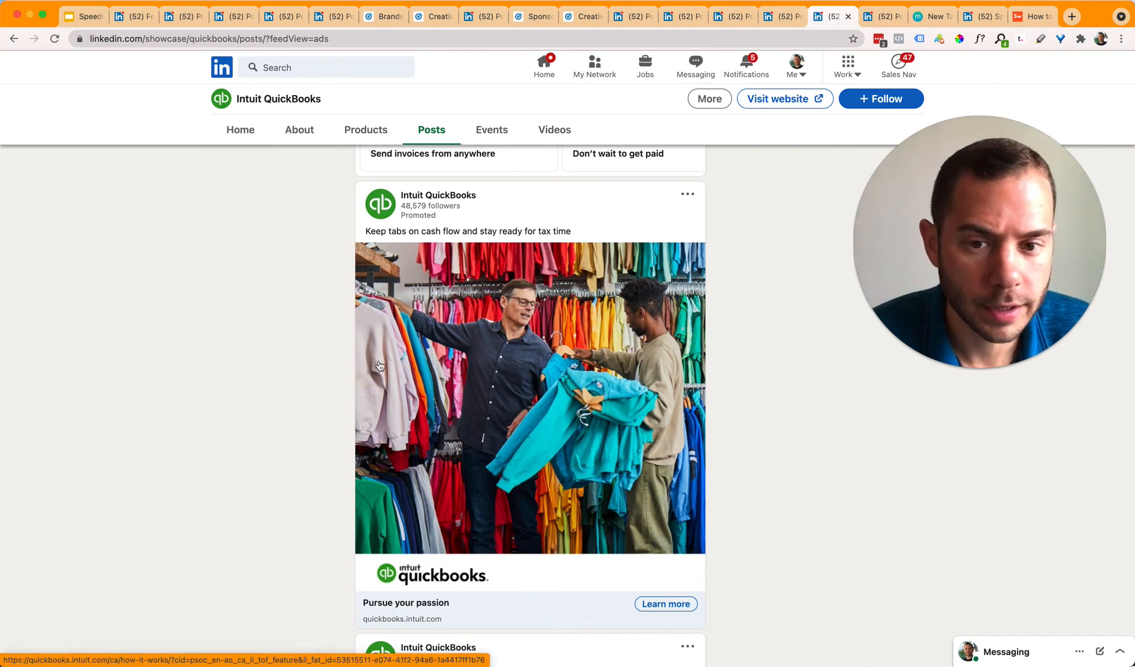
scroll(259, 345, "down", 3)
scroll(266, 333, "up", 2)
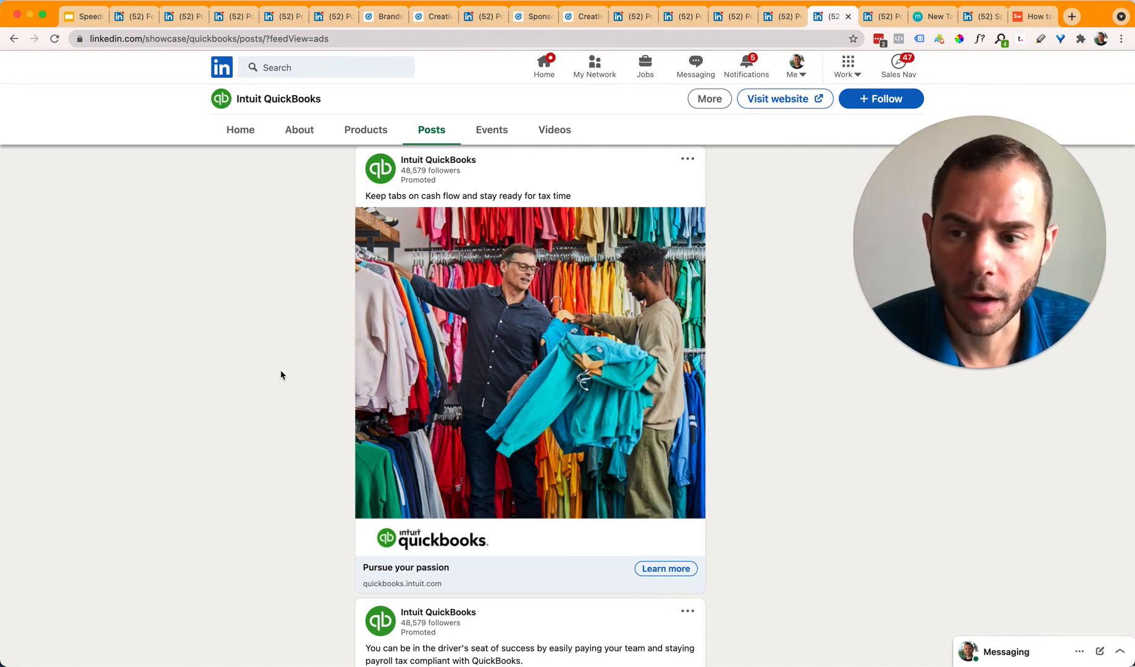
scroll(267, 398, "down", 10)
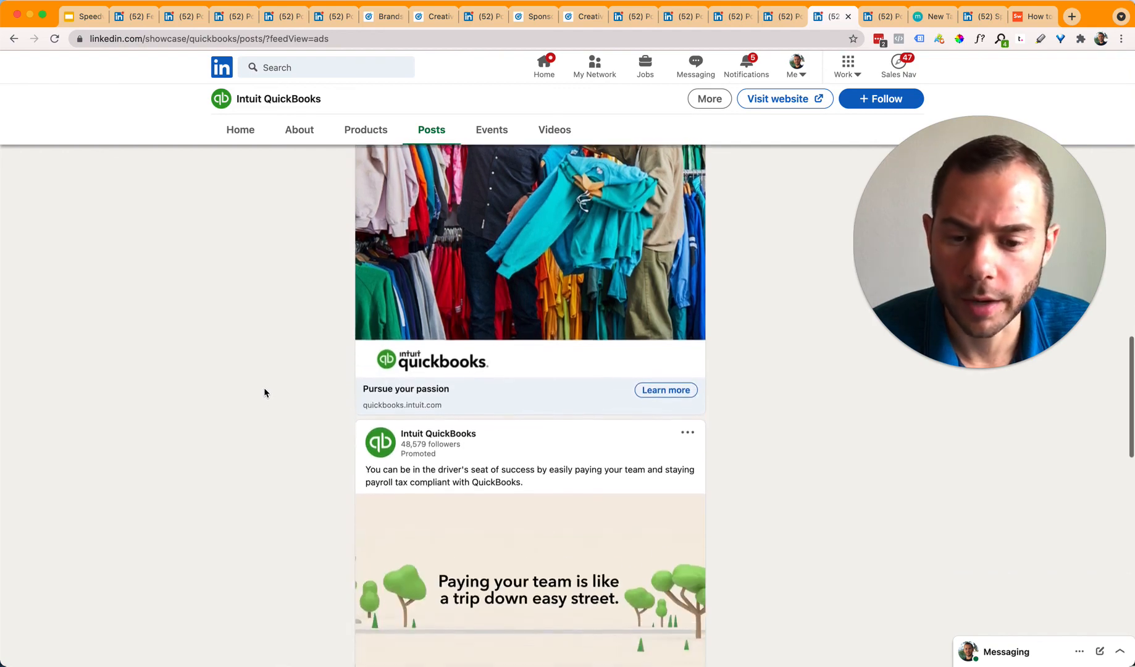
scroll(276, 403, "down", 7)
scroll(278, 400, "up", 2)
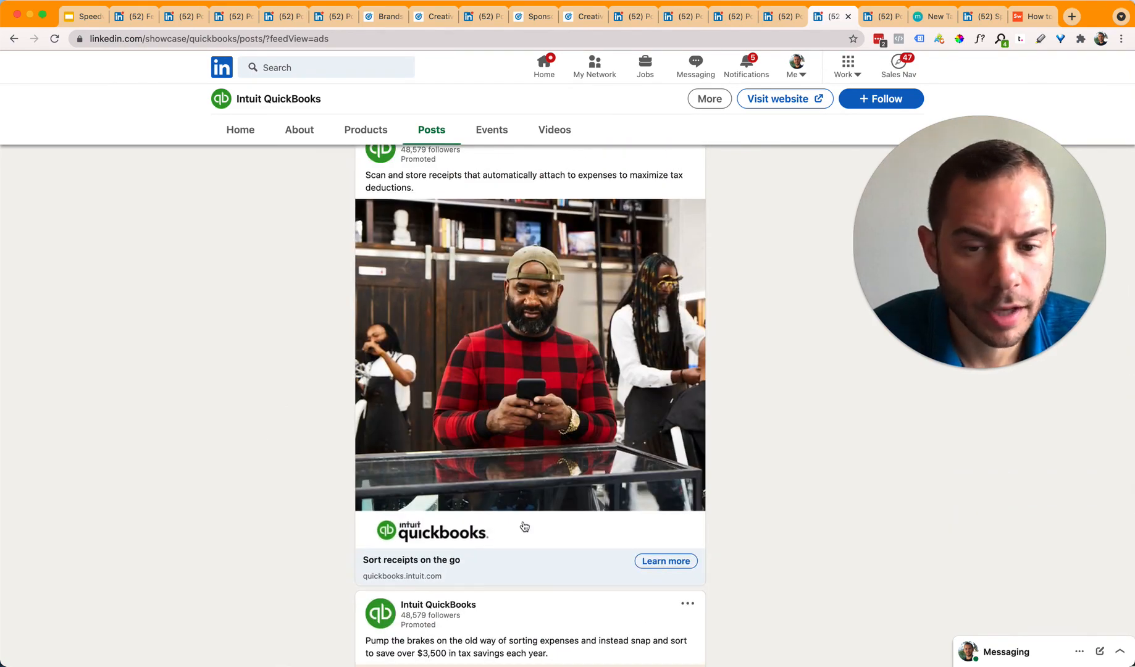
scroll(457, 455, "up", 7)
scroll(457, 455, "down", 1)
scroll(457, 455, "down", 3)
scroll(426, 260, "up", 1)
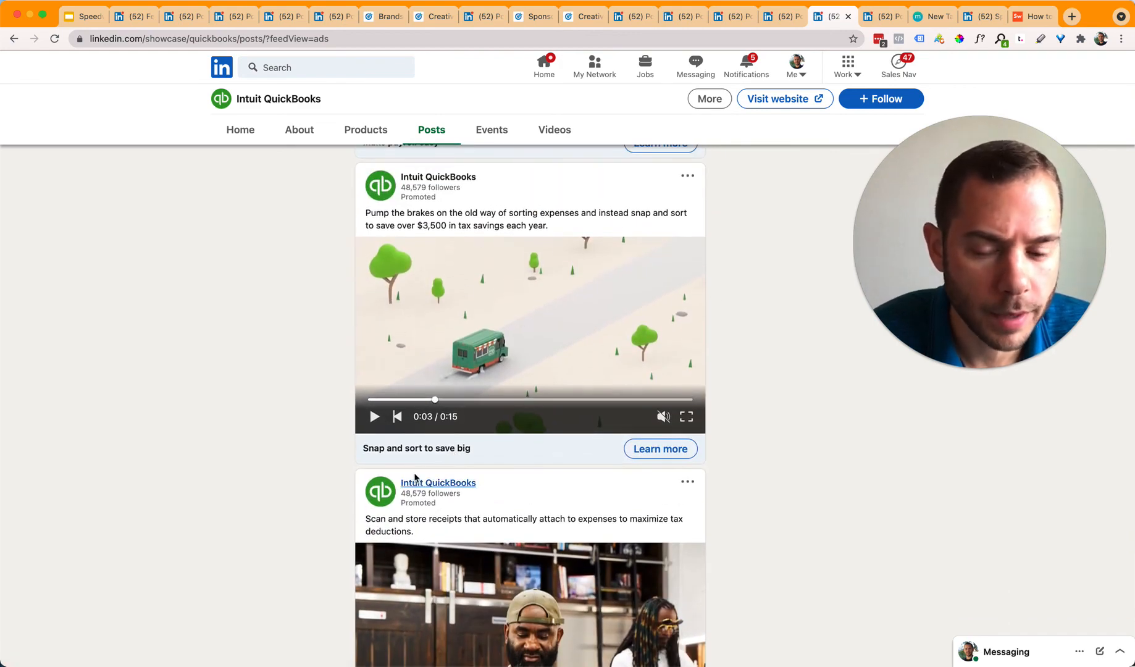
scroll(415, 486, "down", 3)
scroll(336, 450, "up", 6)
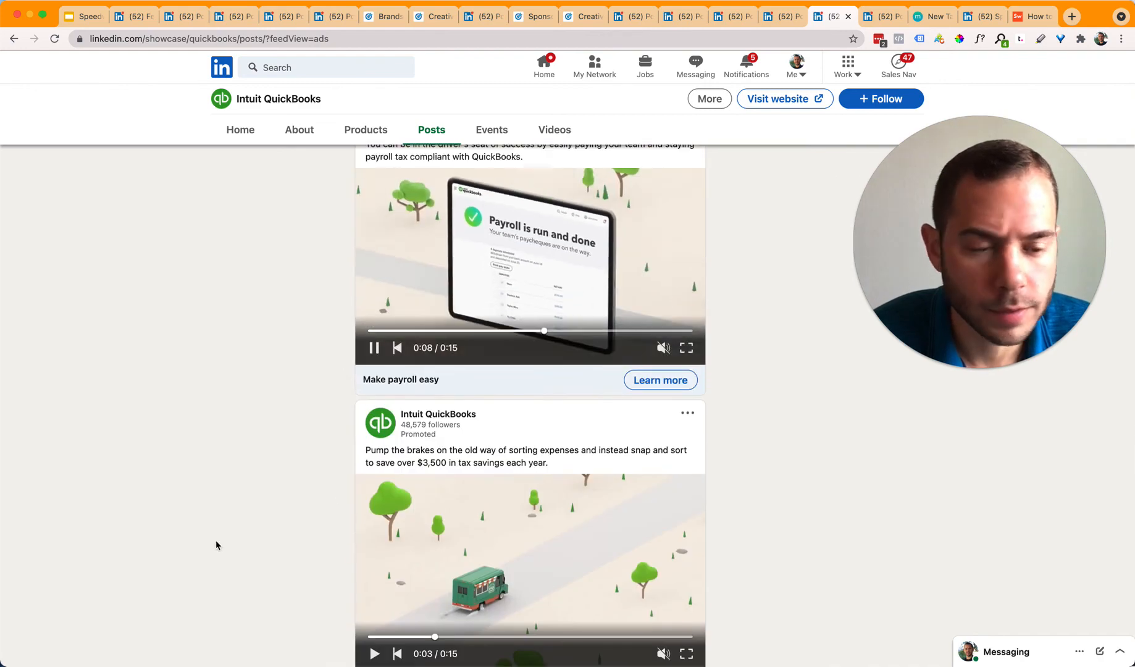
scroll(236, 518, "down", 2)
scroll(232, 508, "down", 6)
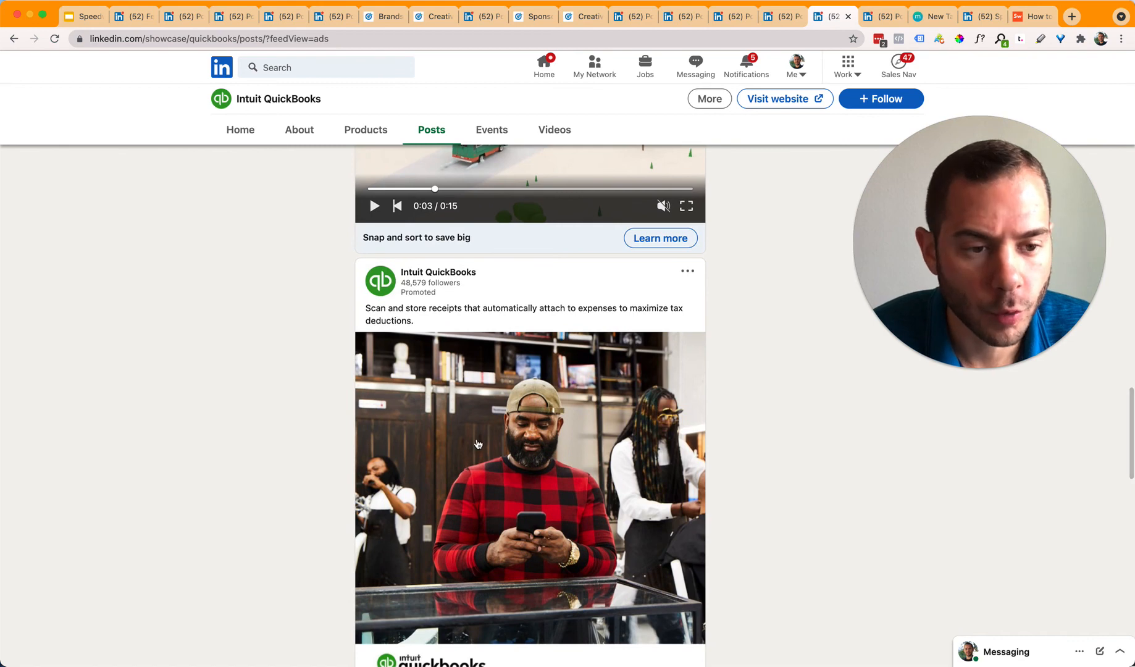
scroll(253, 440, "down", 1)
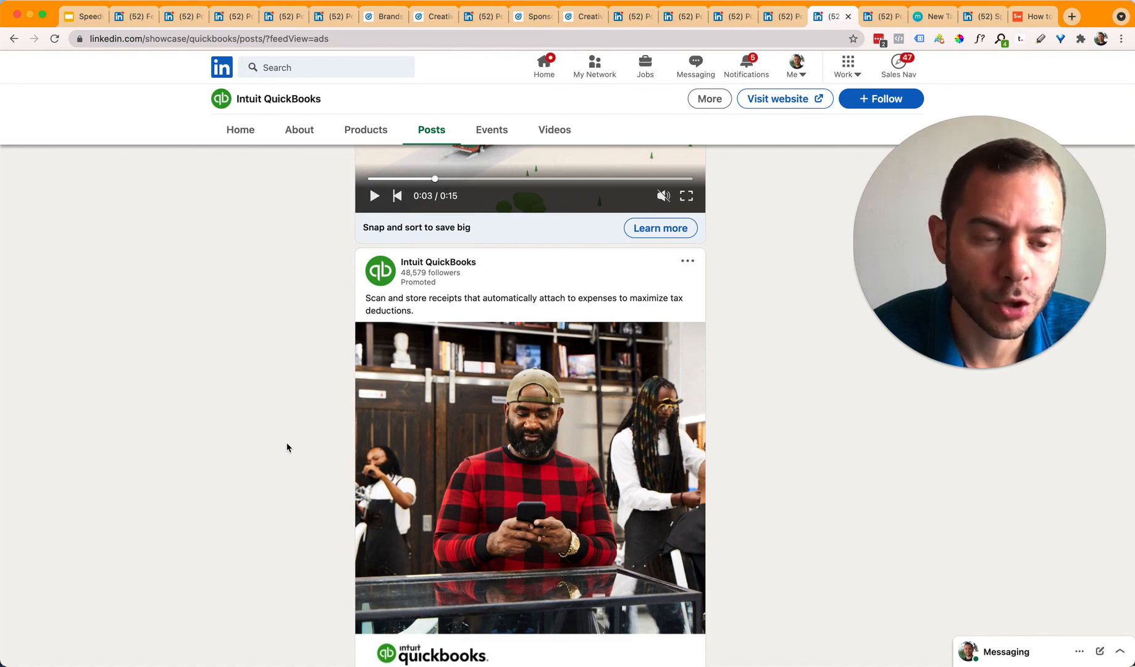
scroll(282, 457, "down", 15)
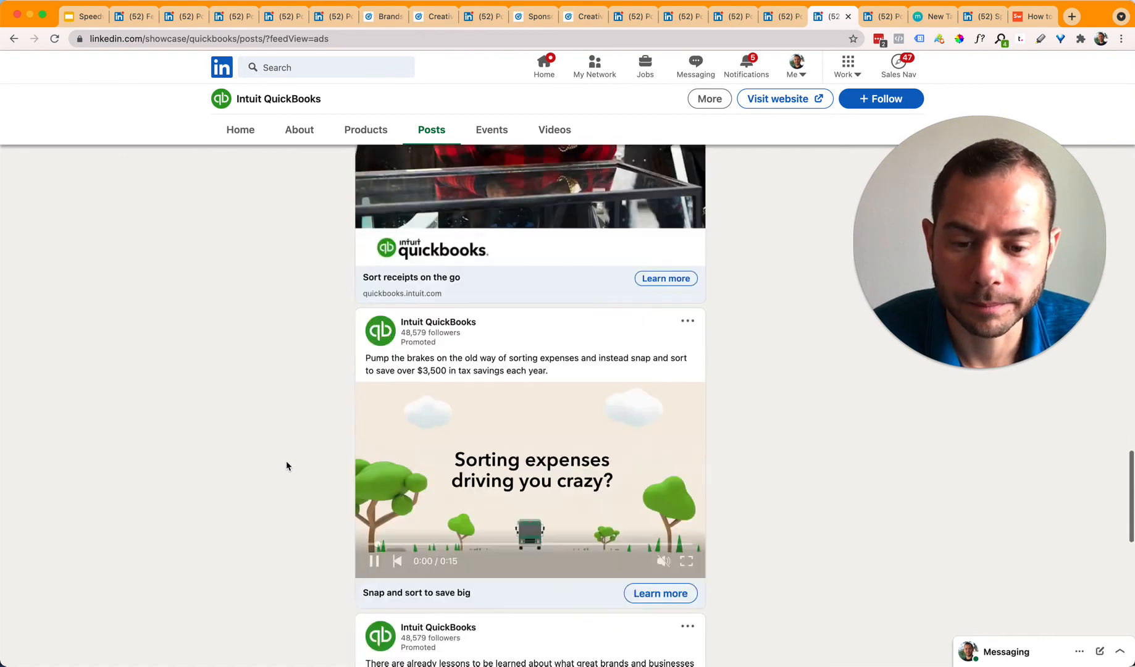
scroll(290, 461, "down", 1)
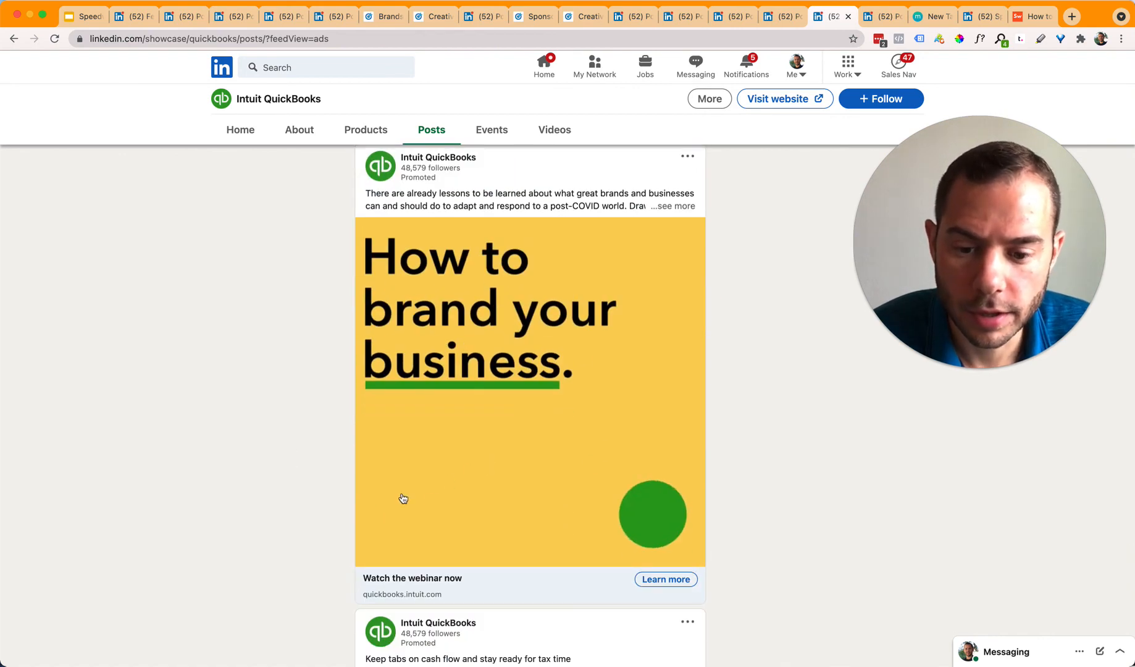
scroll(600, 365, "down", 8)
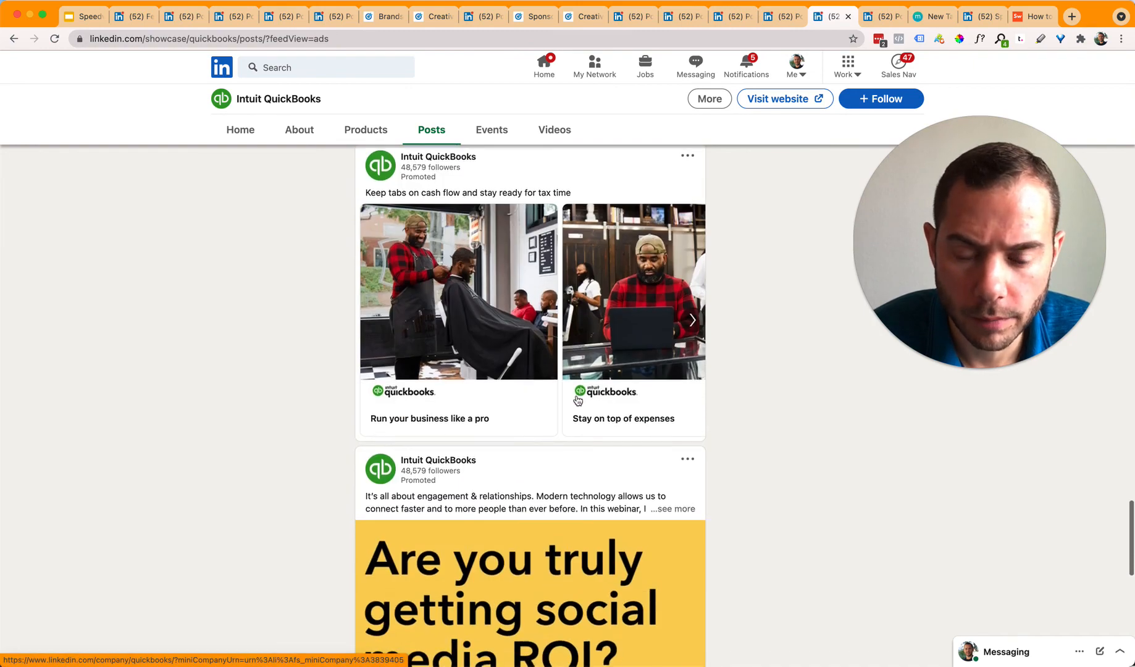
scroll(623, 340, "down", 6)
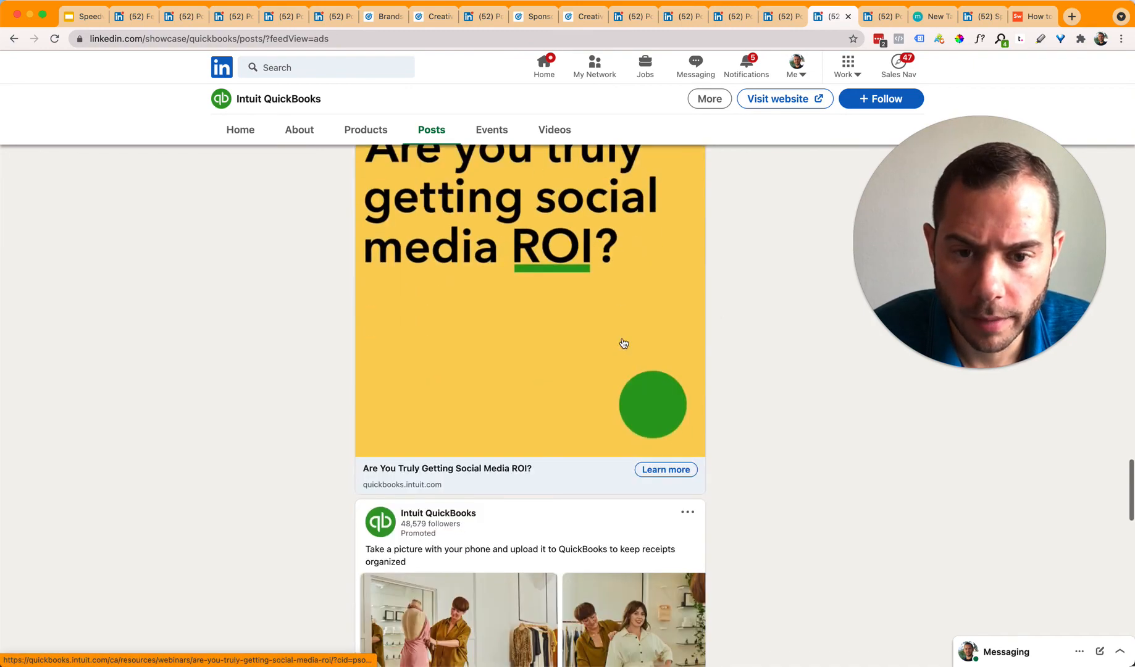
scroll(623, 339, "up", 1)
scroll(622, 344, "down", 20)
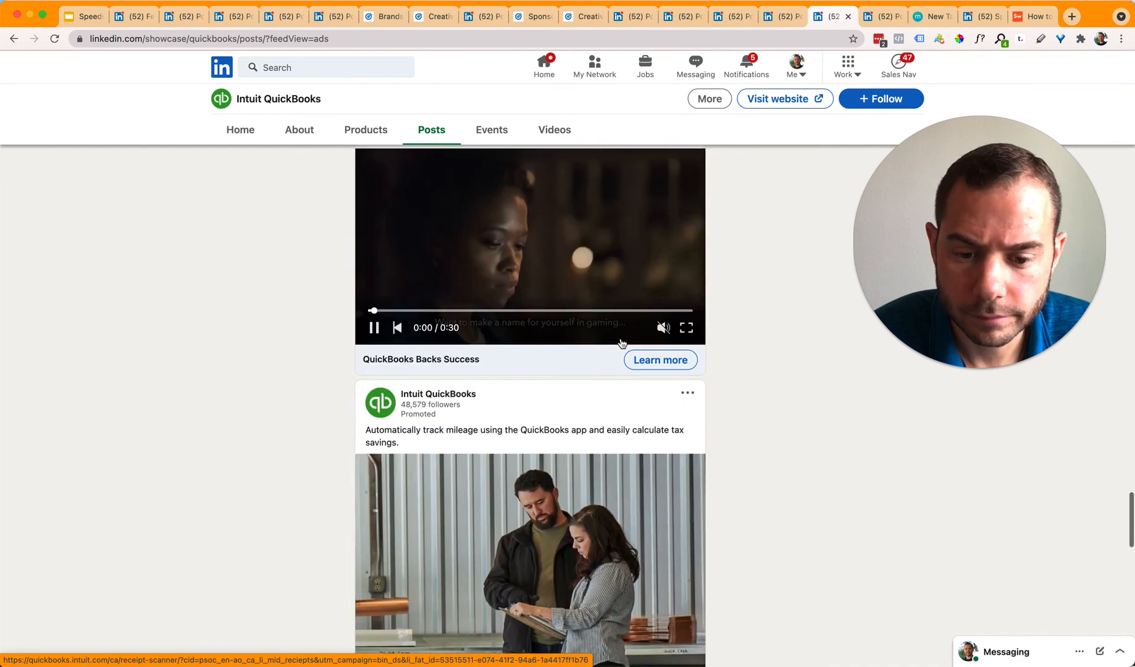
scroll(620, 344, "down", 8)
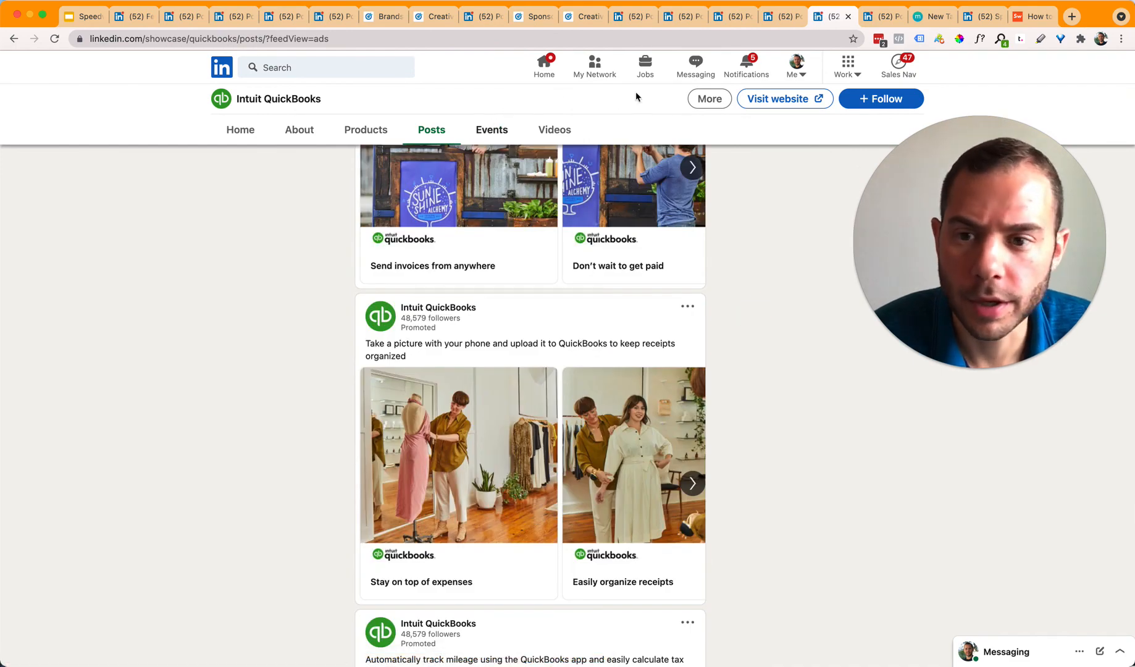
left_click(878, 16)
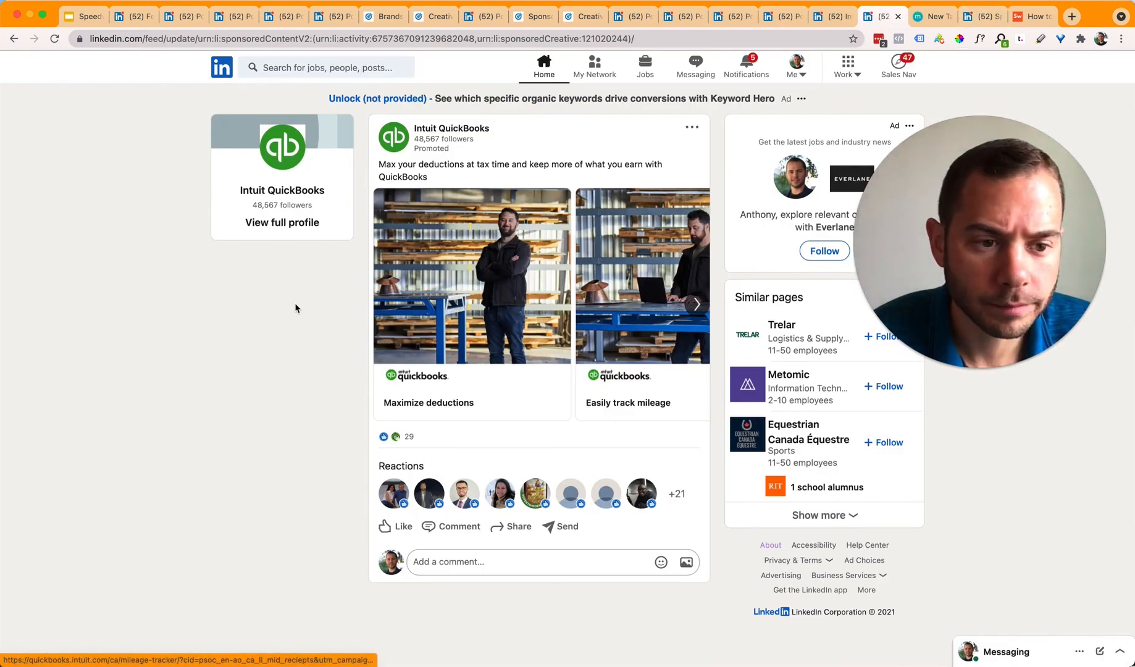
Step: Go to Speedwork's company page in super admin view showing the 'Top Tools for Brand-Building on LinkedIn' update
left_click(982, 18)
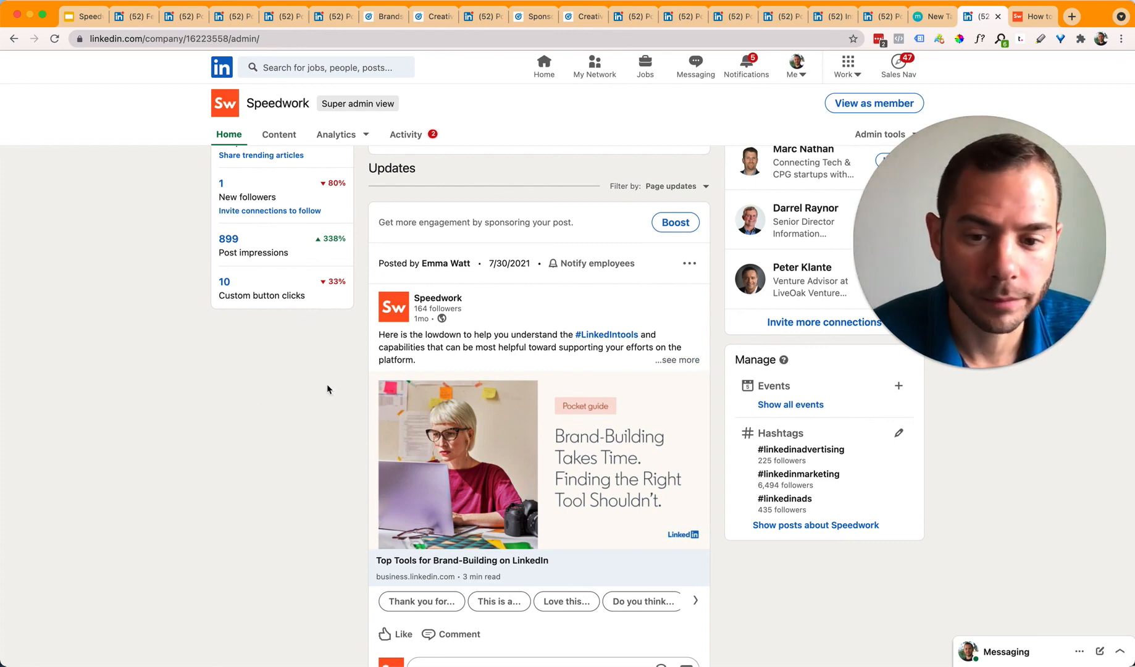
Step: Boost the Brand-Building post and review its US audience, 8/30–9/12/2021 schedule and $1,400.00 lifetime budget
left_click(668, 222)
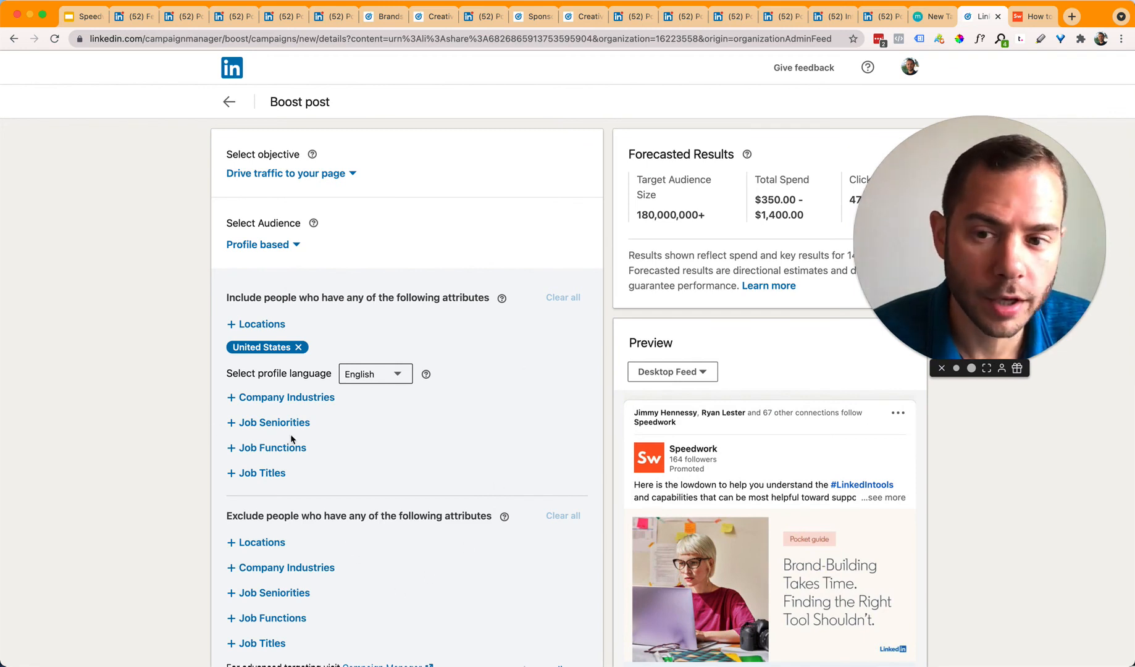
scroll(413, 505, "down", 2)
scroll(410, 481, "up", 2)
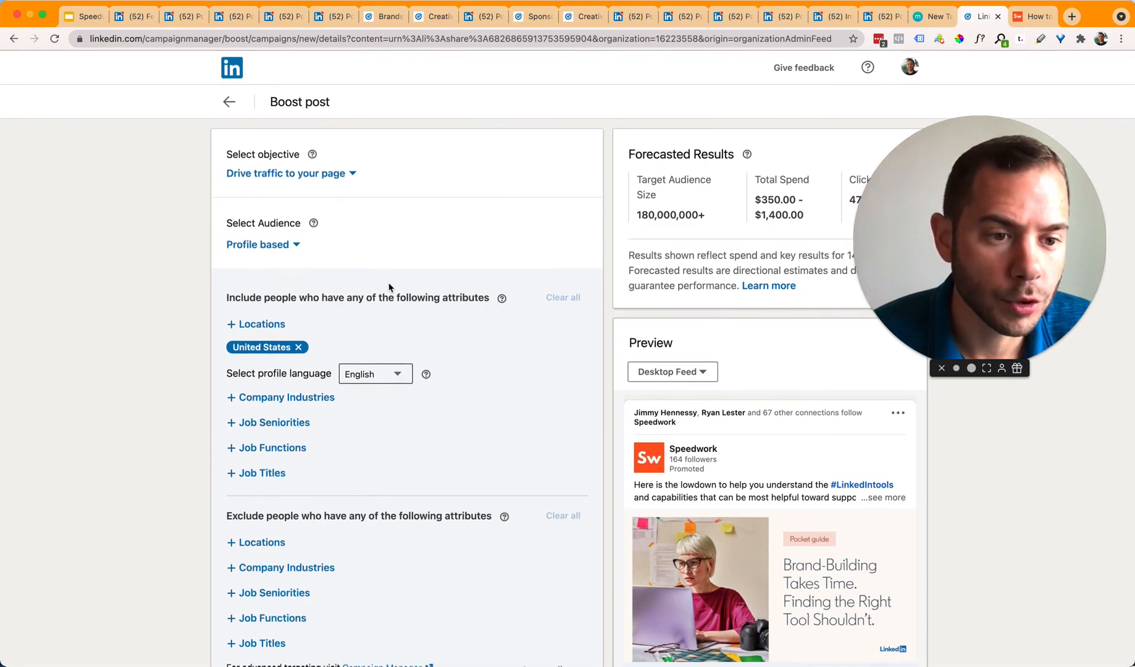
scroll(360, 470, "down", 4)
scroll(355, 471, "up", 1)
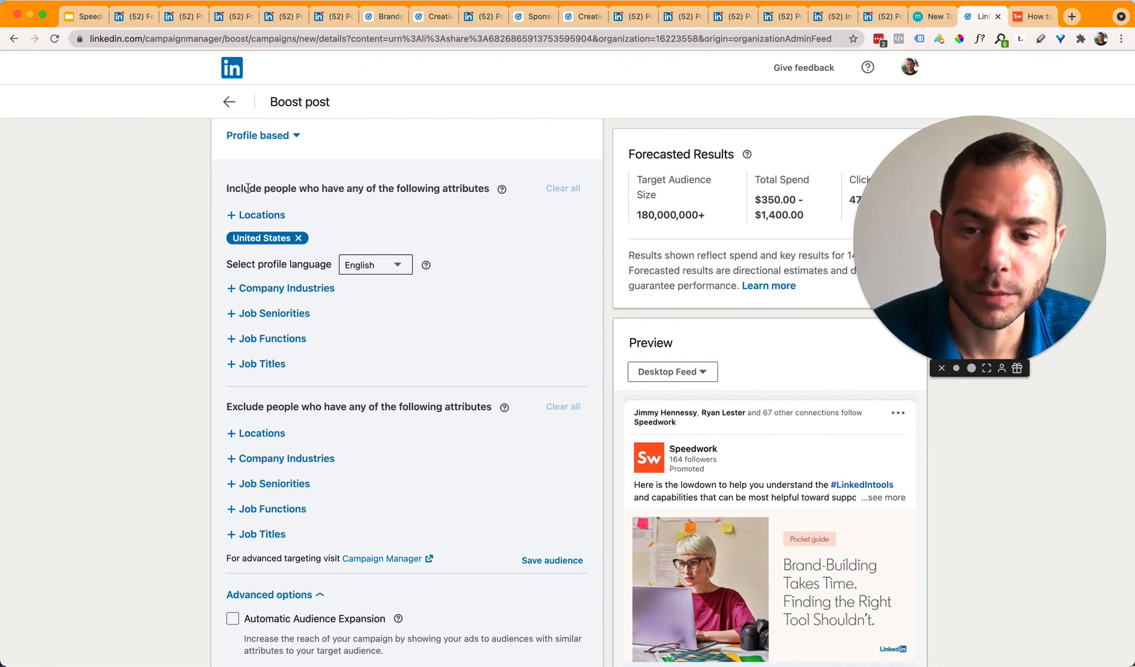
scroll(260, 501, "down", 4)
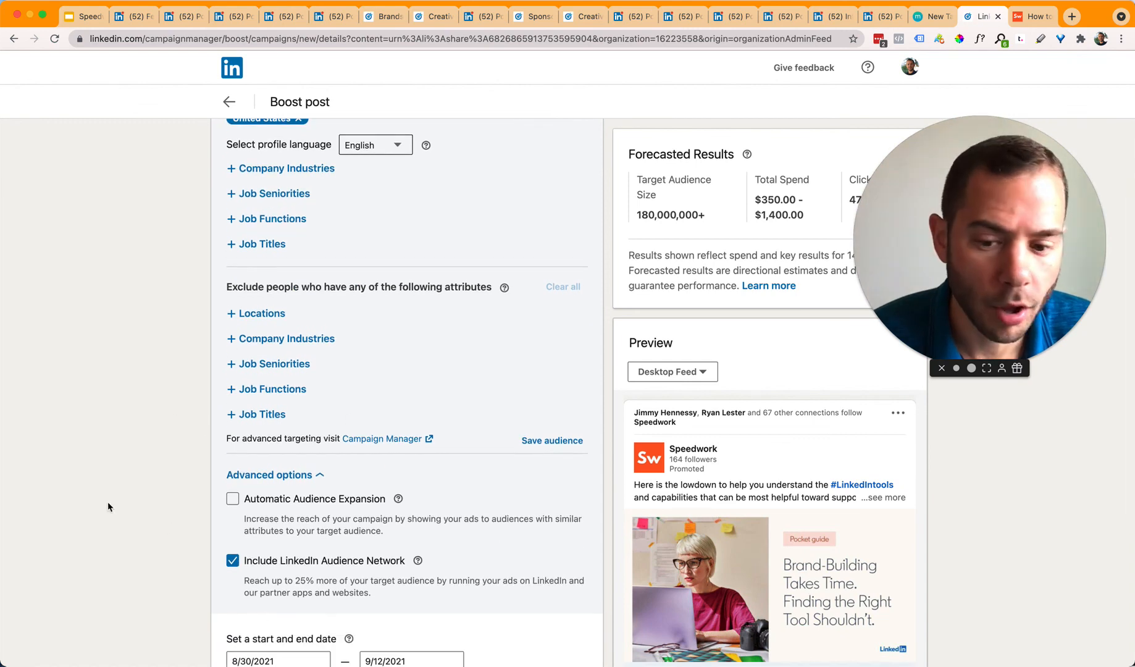
scroll(245, 535, "down", 5)
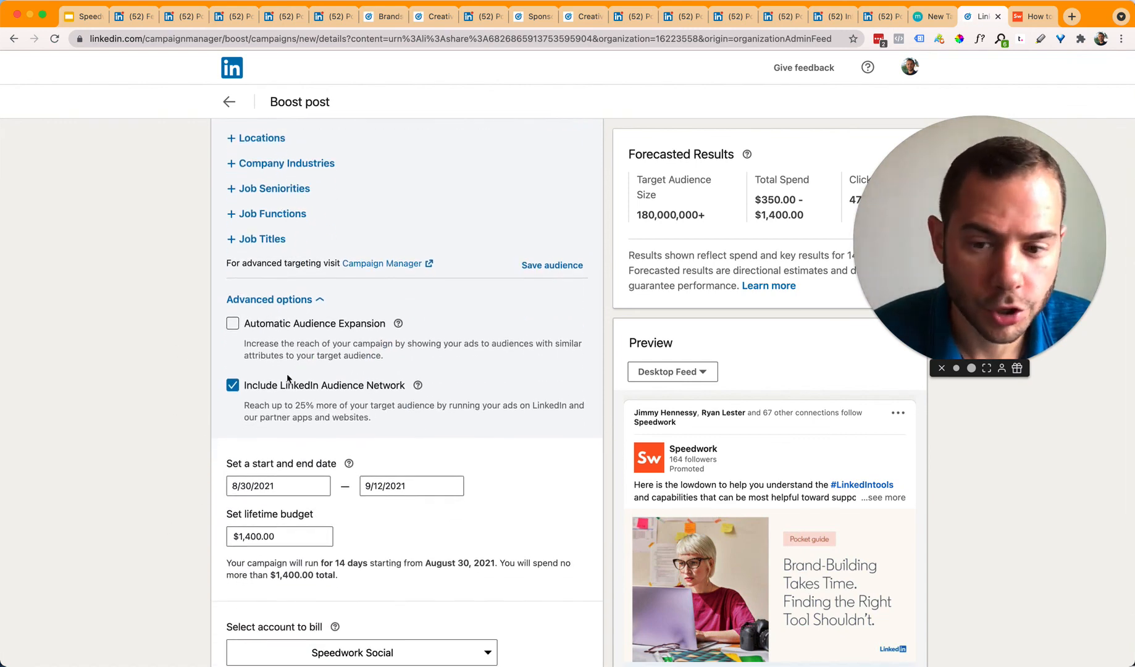